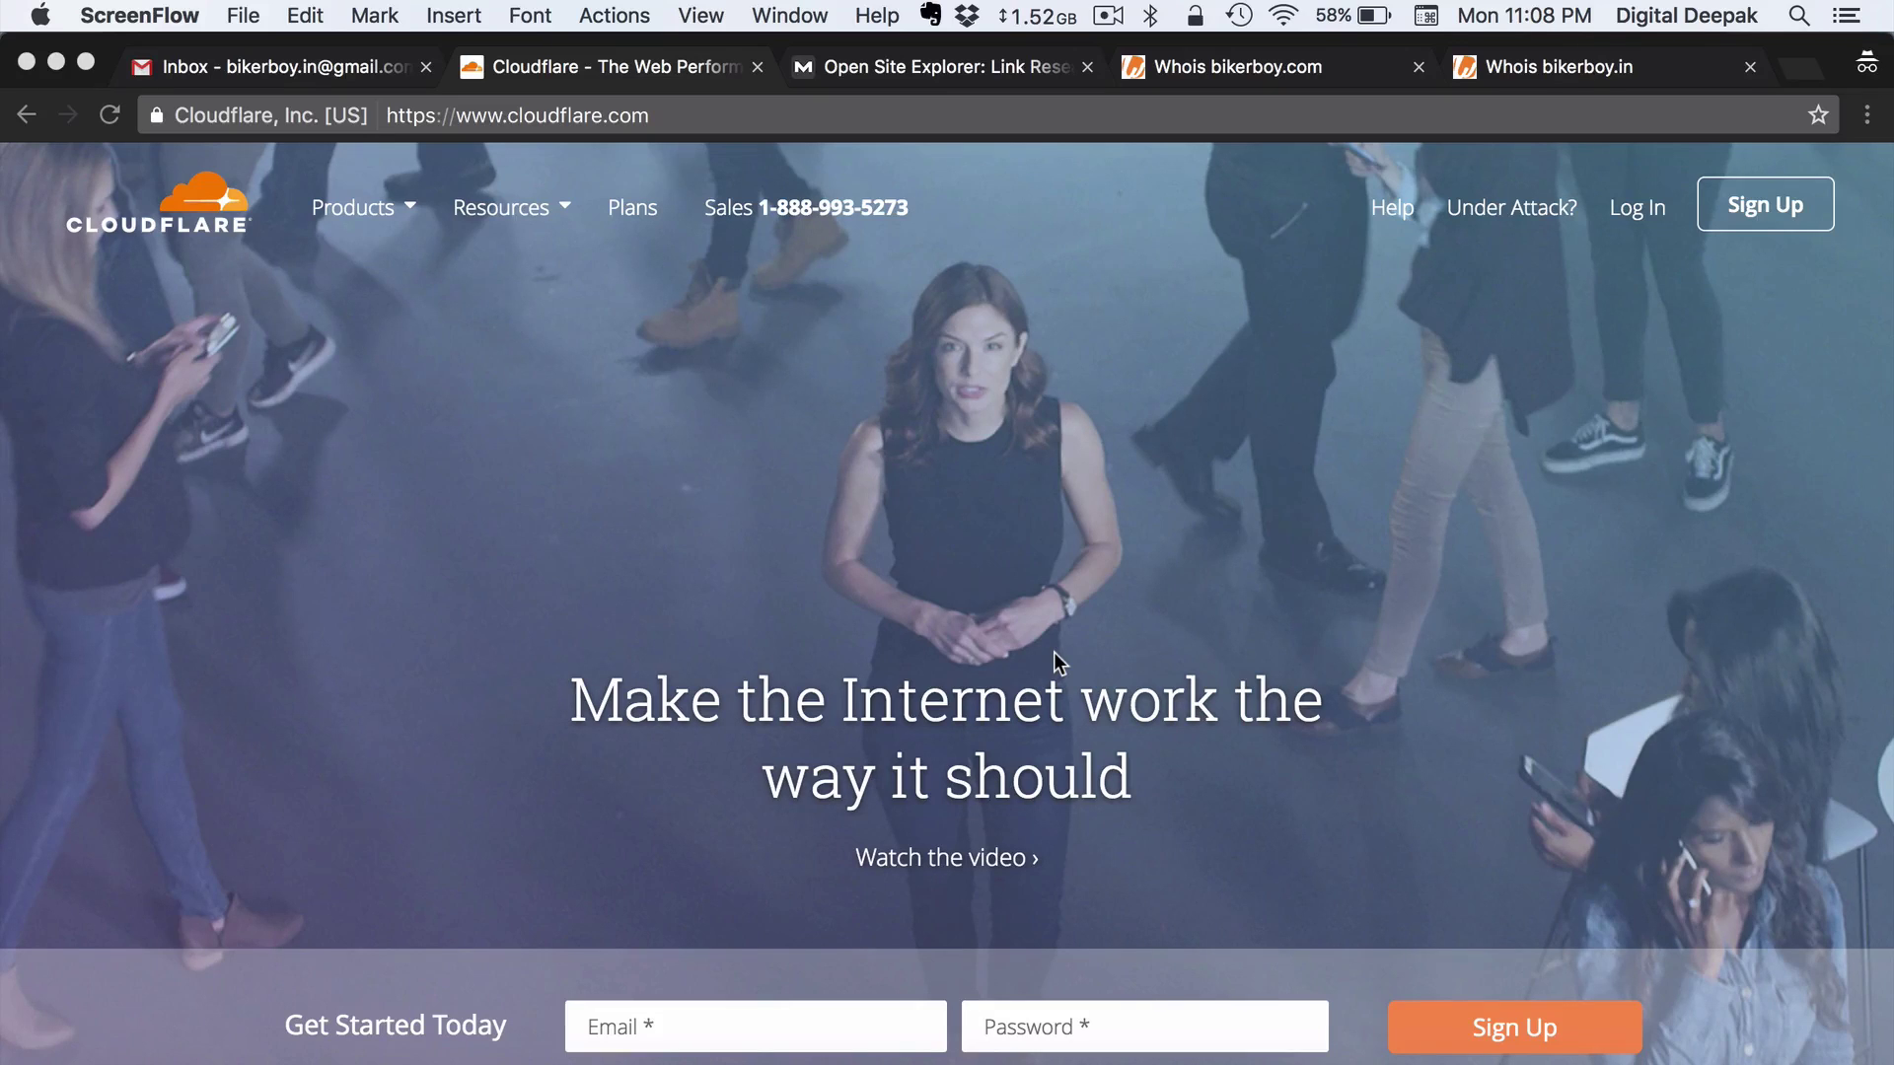
Check bikerboy.in's registration date in its Whois record
click(1572, 80)
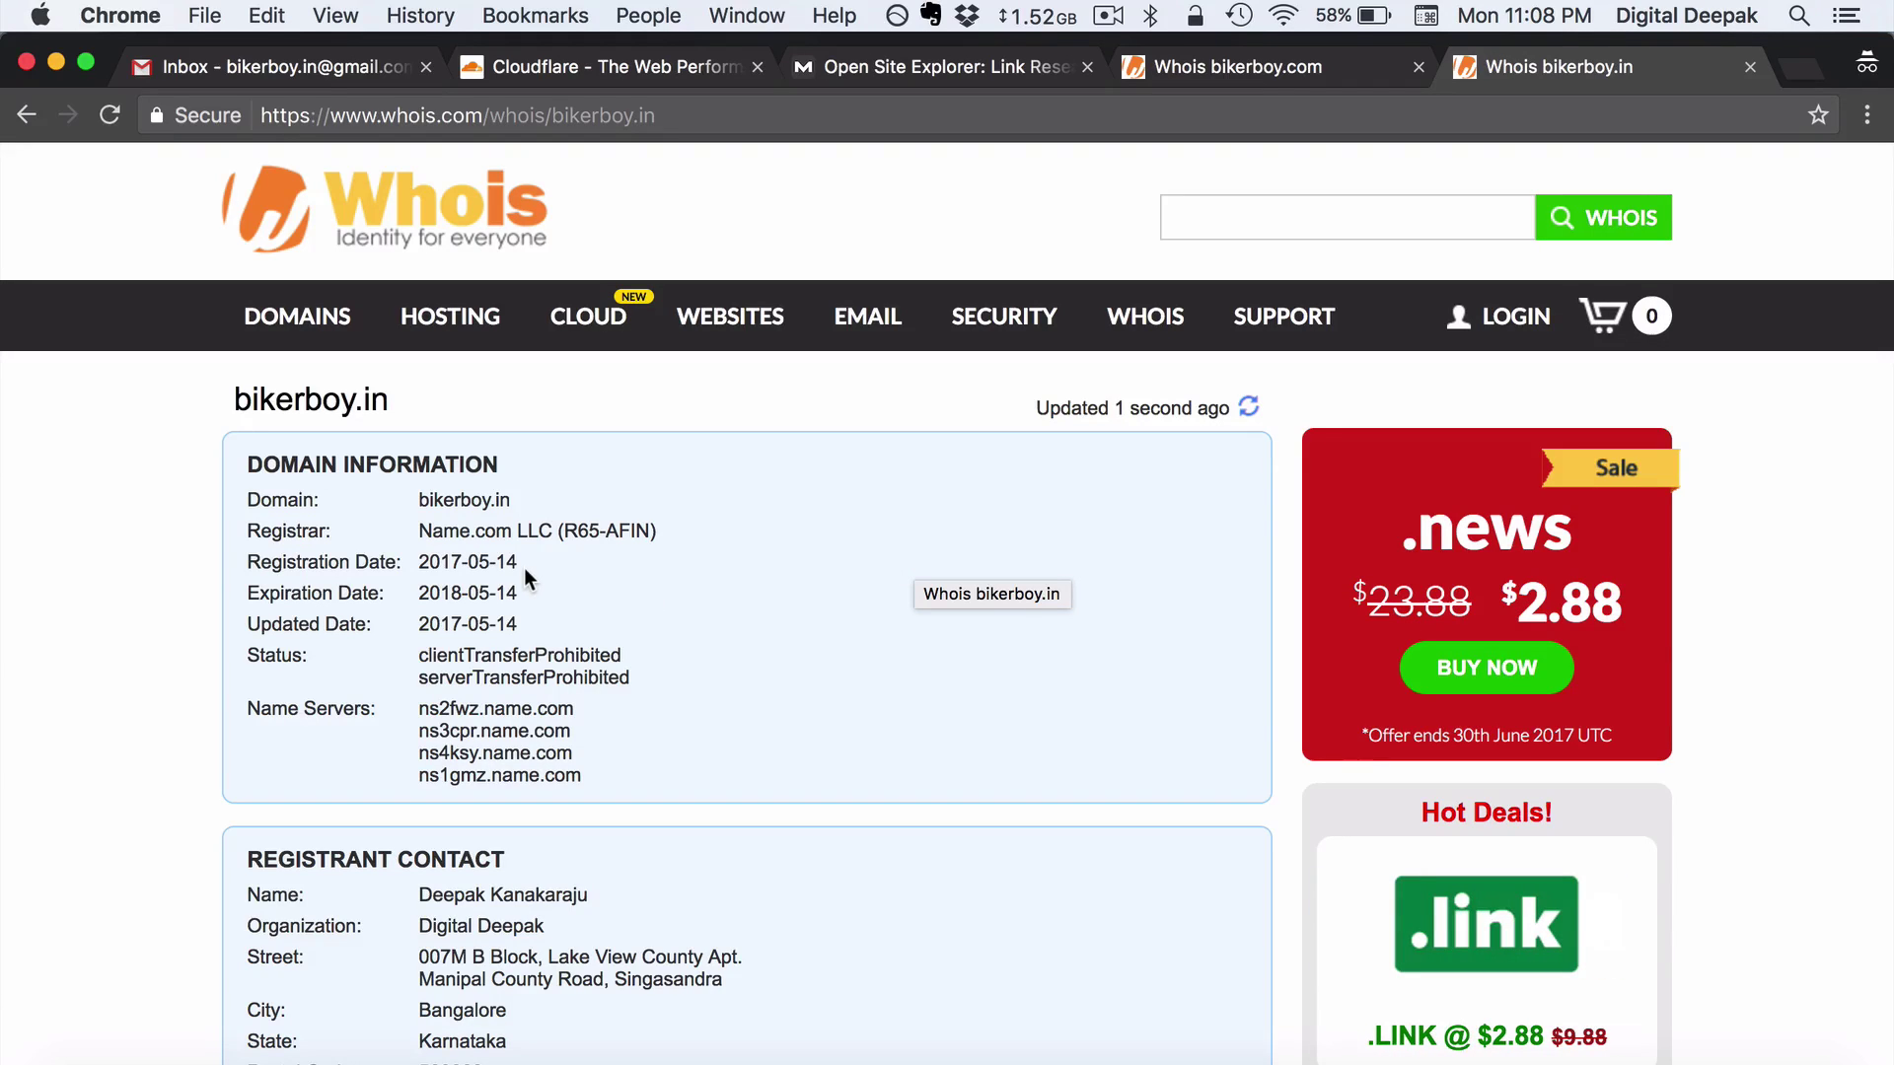
drag(519, 569, 472, 564)
click(574, 571)
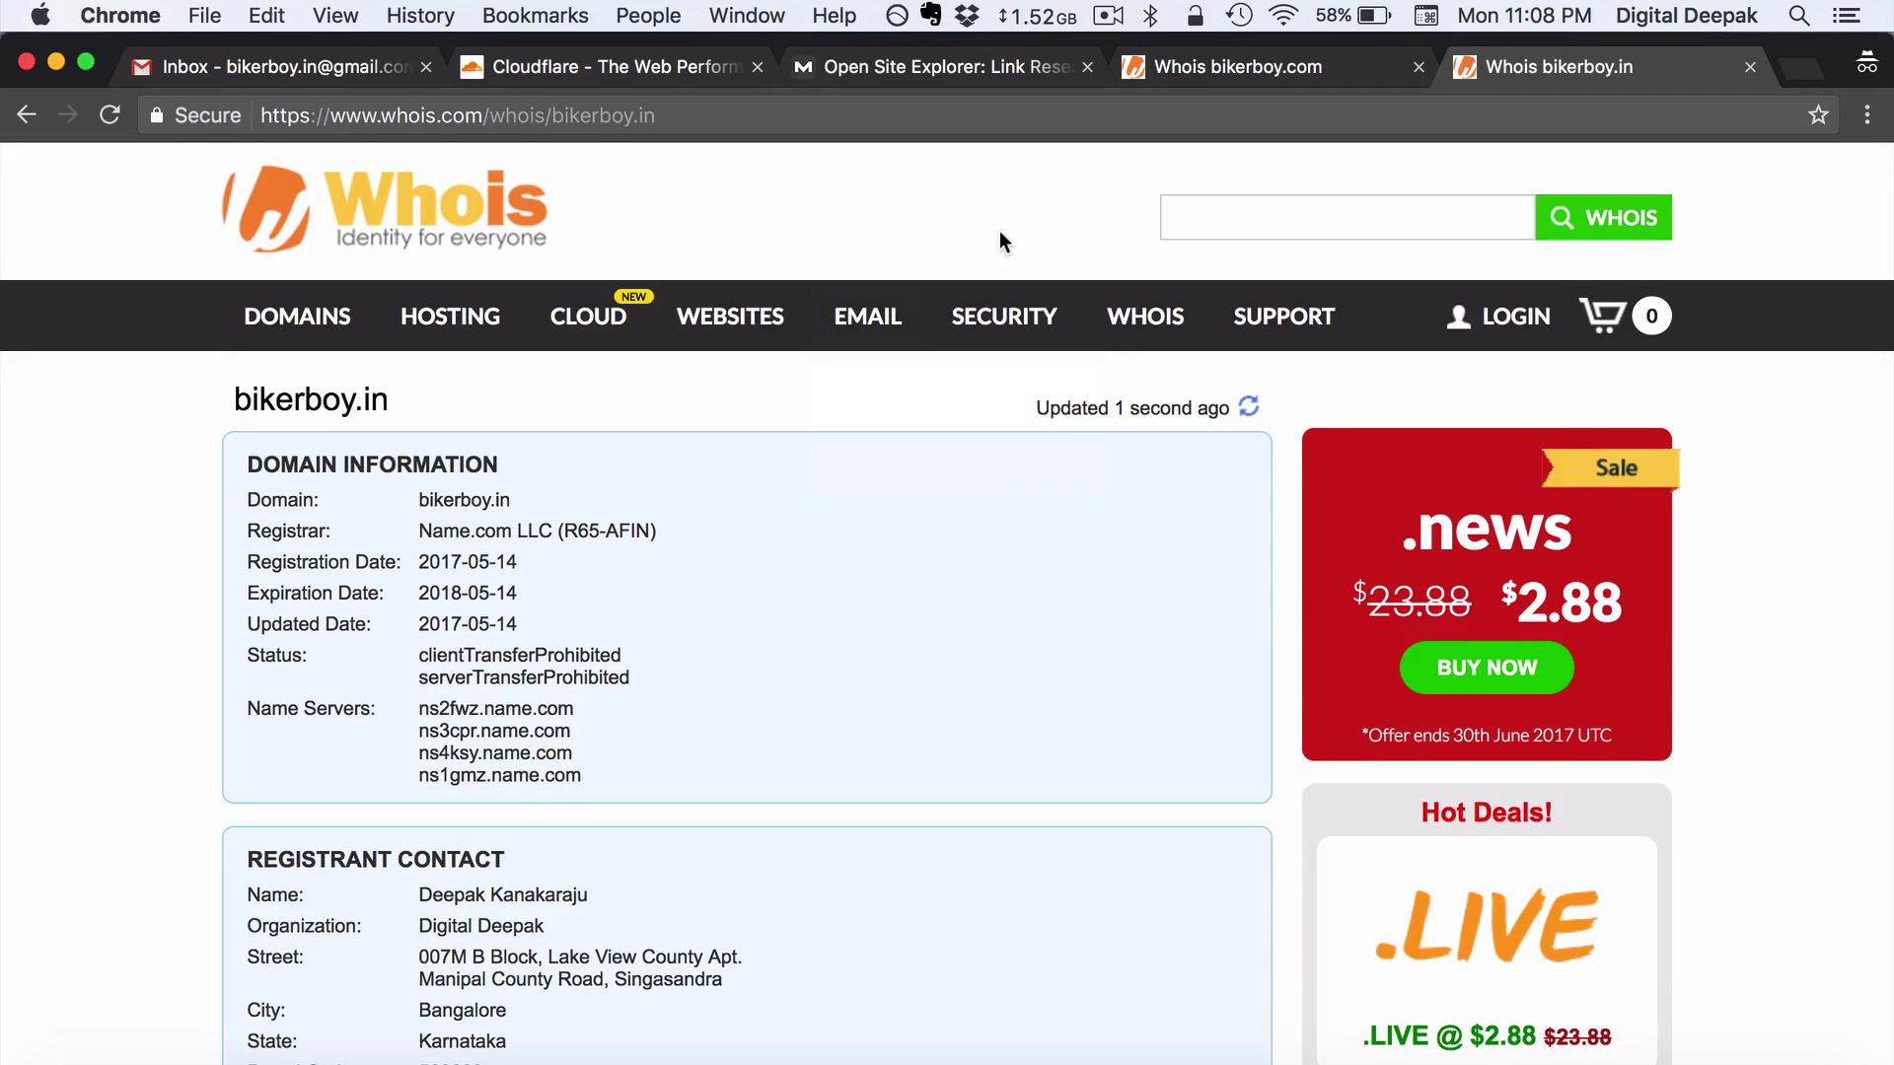
Check bikerboy.com's registration date (1999-05-24), then view its Open Site Explorer link report
click(1233, 50)
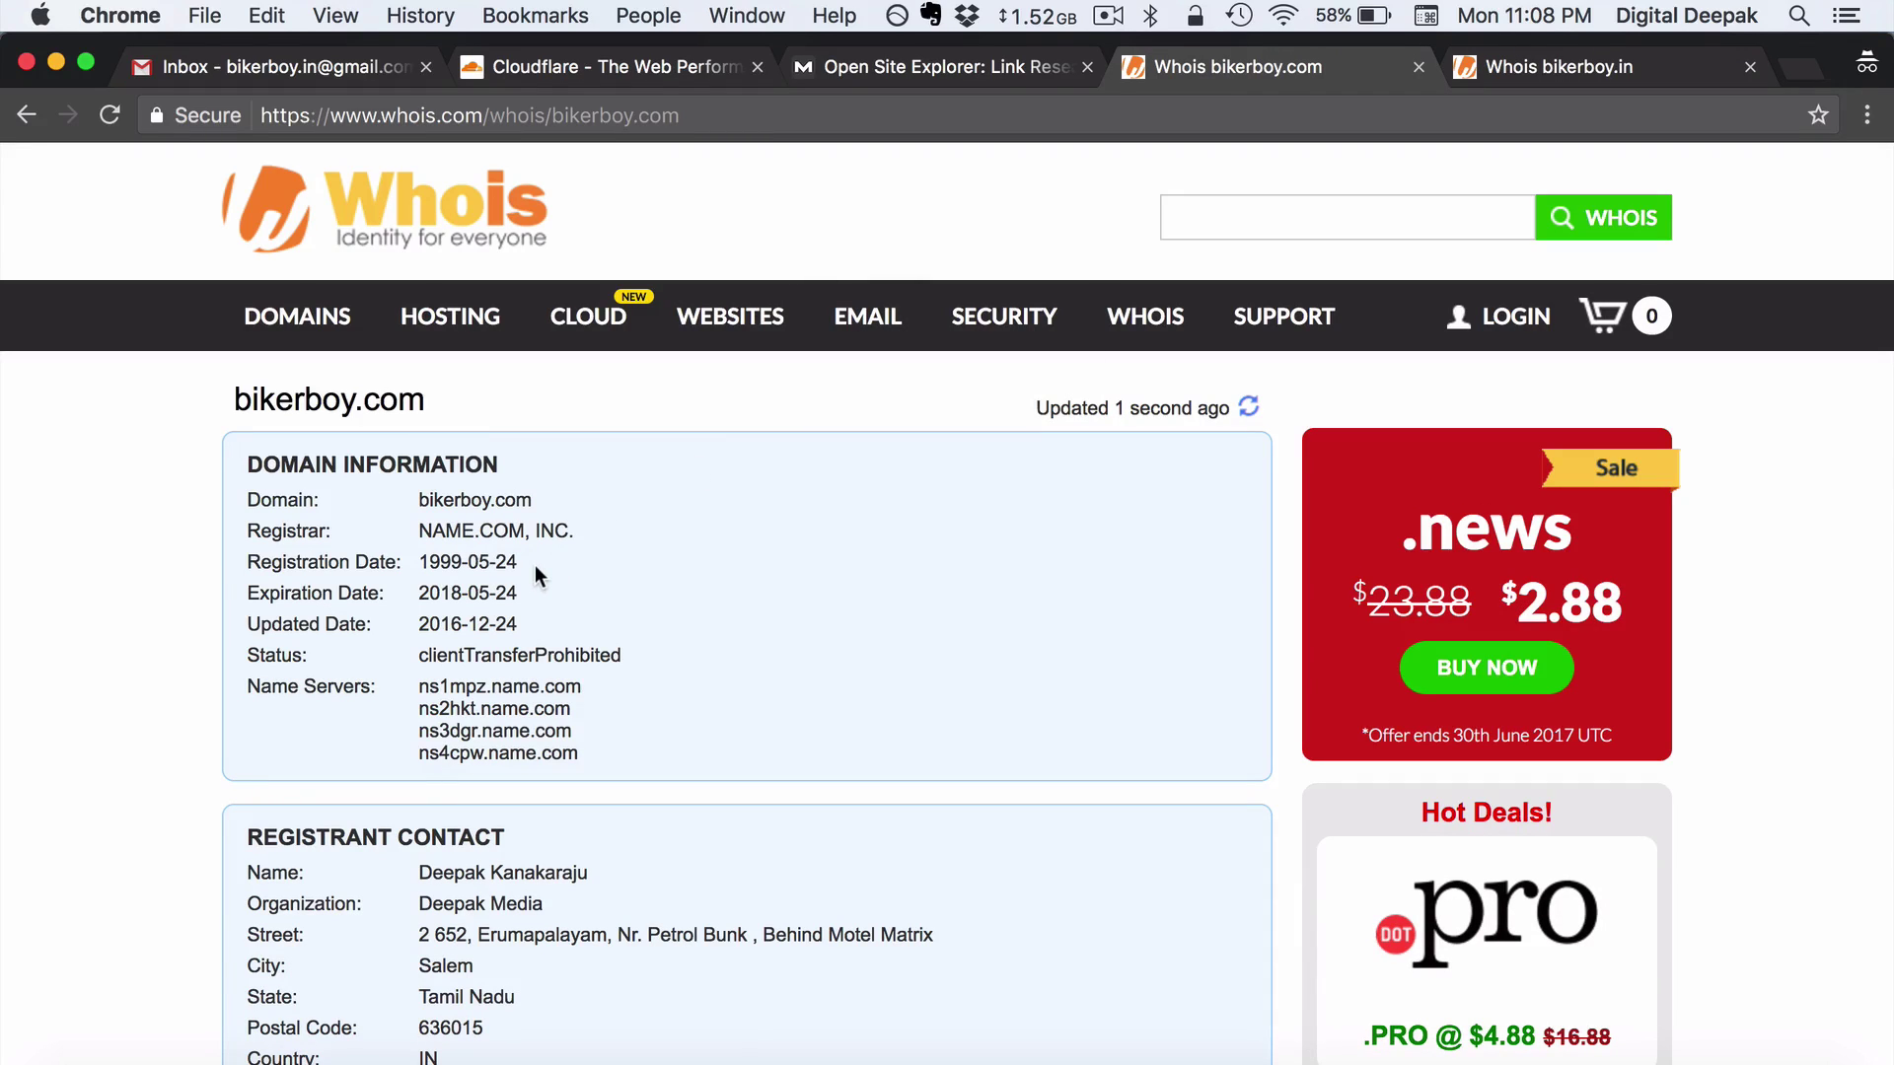
drag(534, 565, 420, 564)
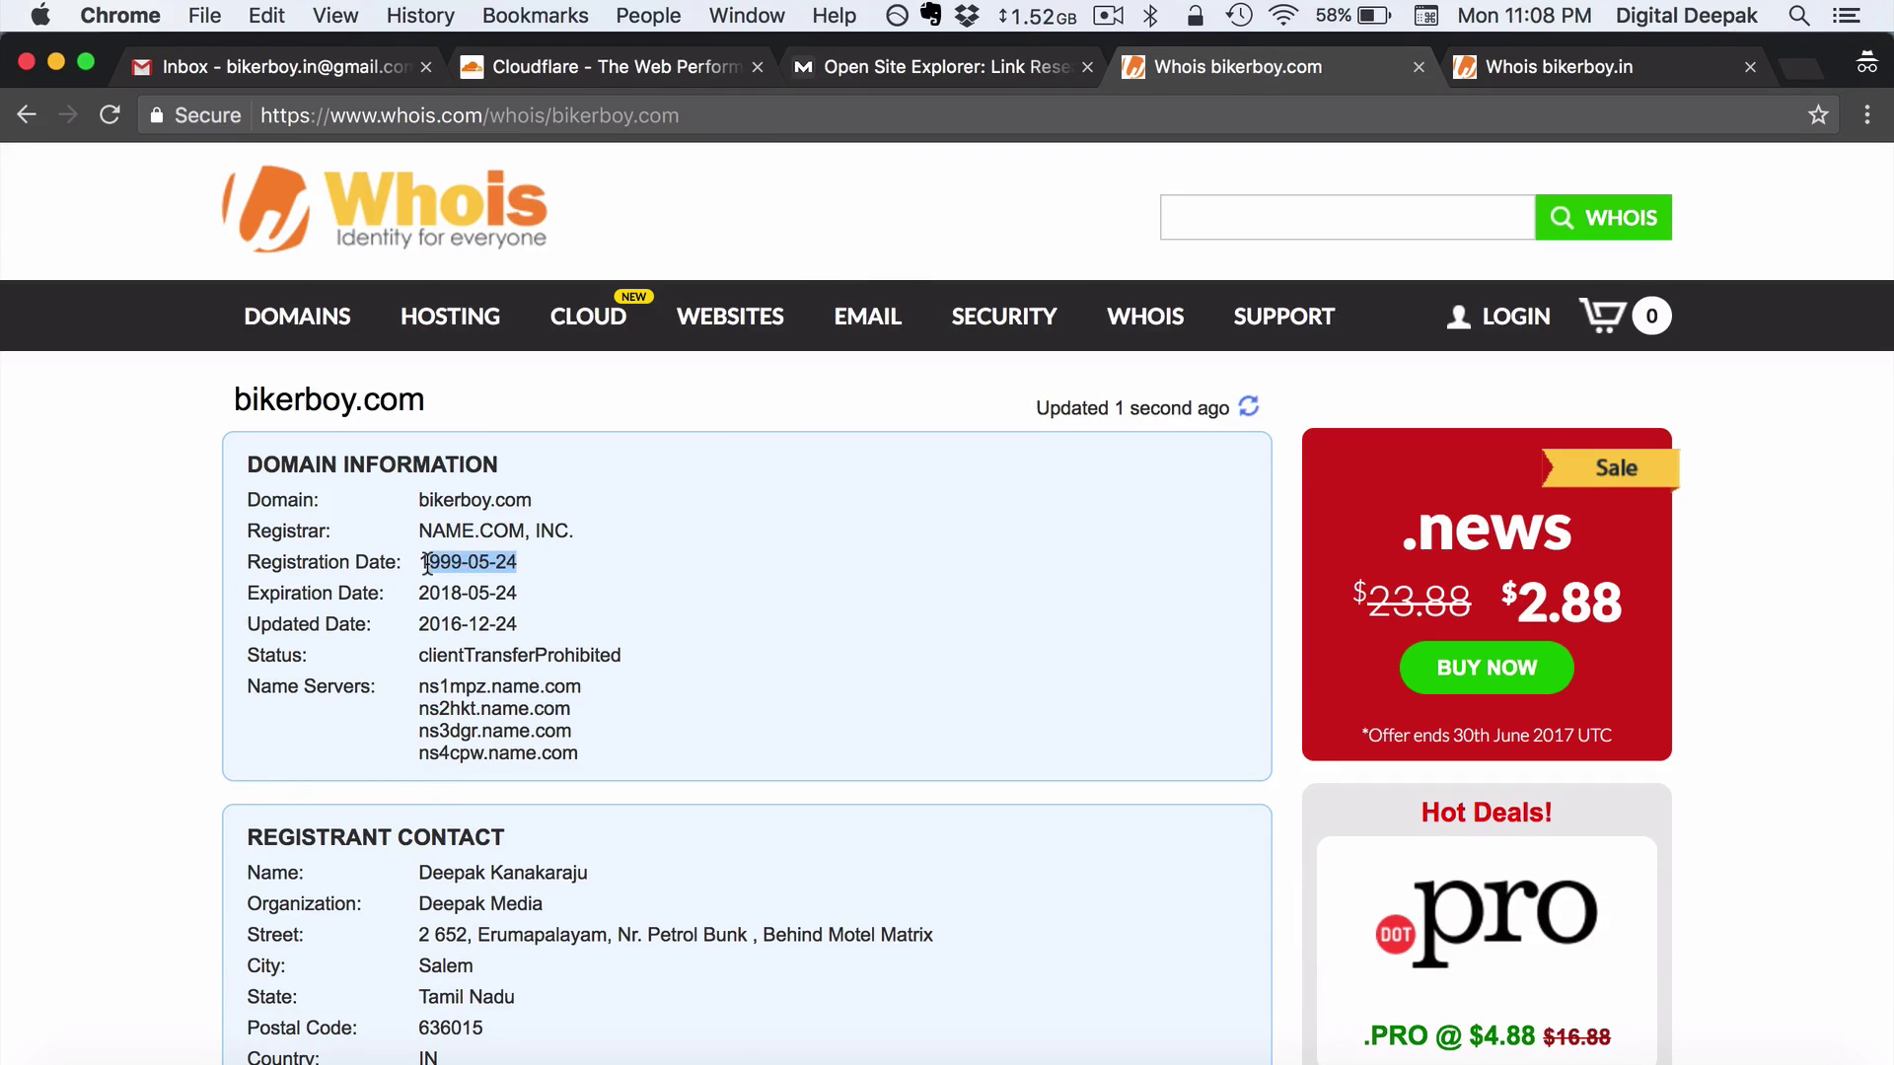
click(548, 567)
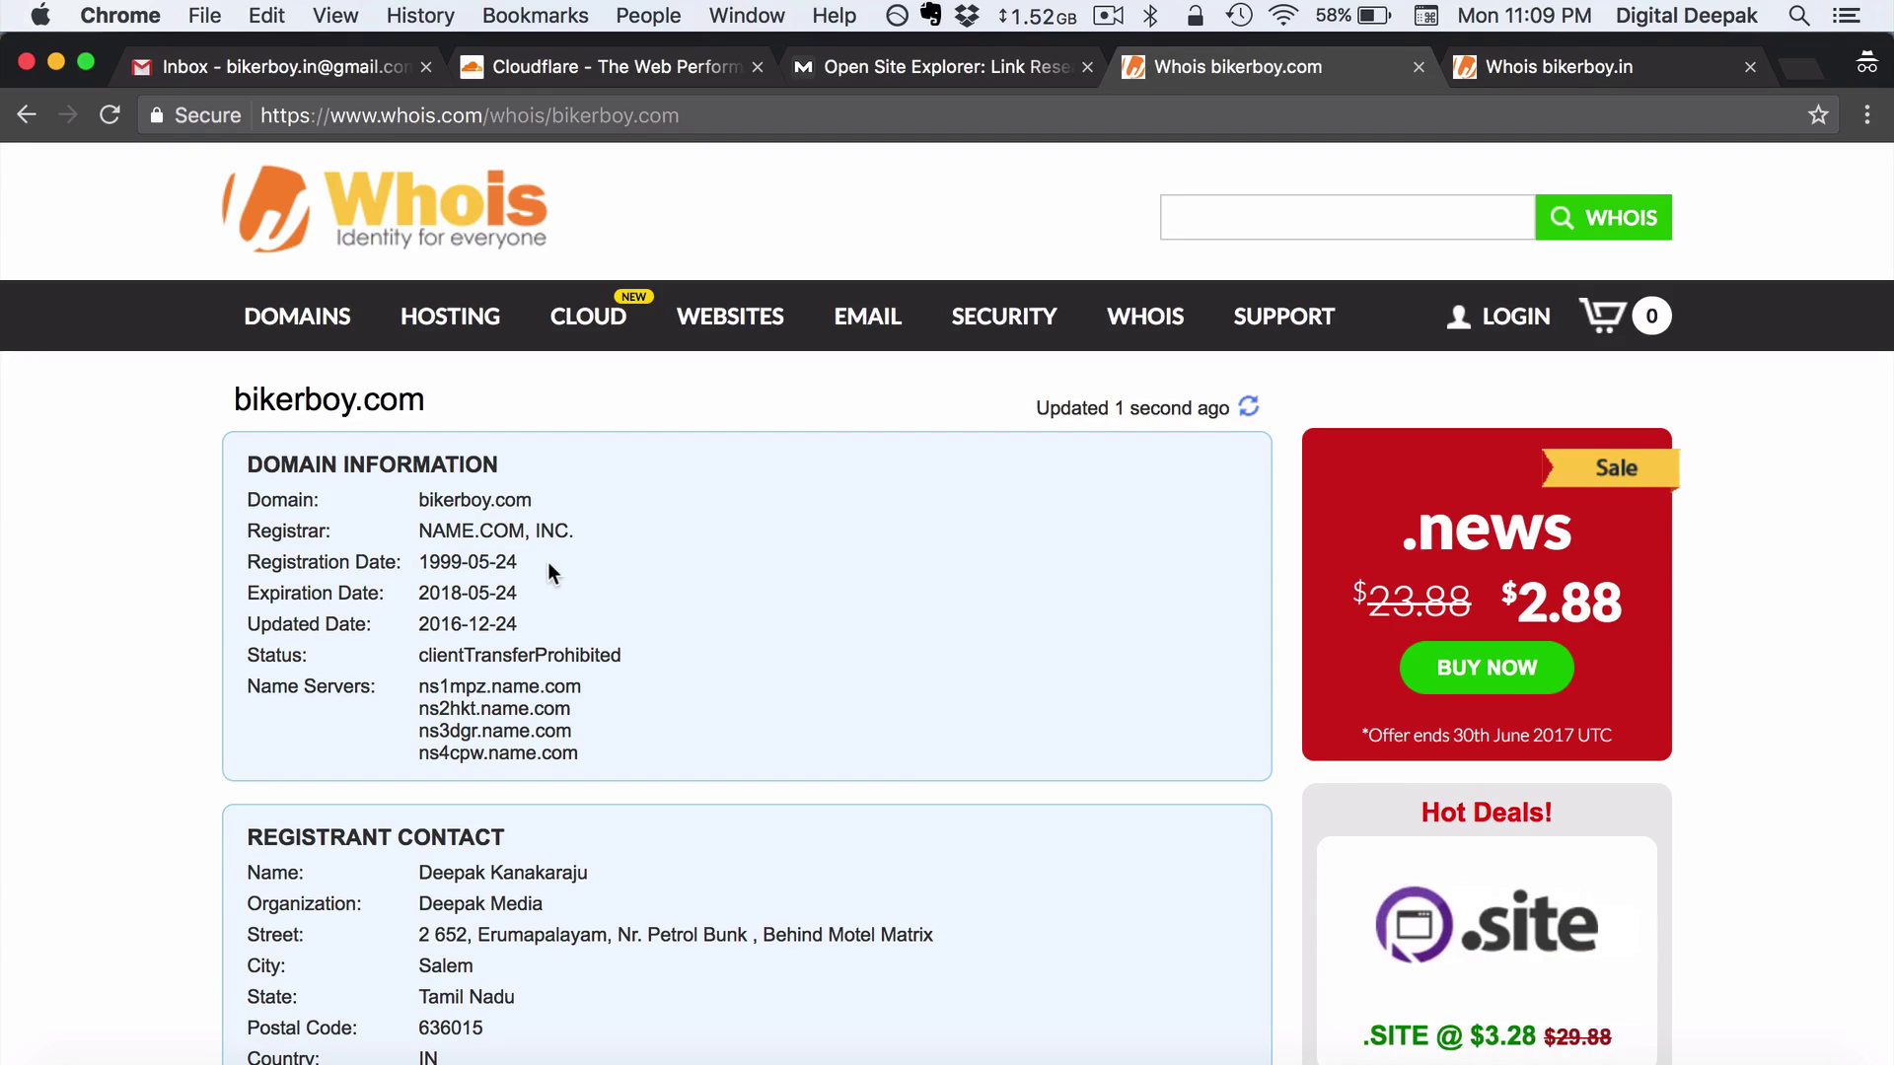
click(952, 69)
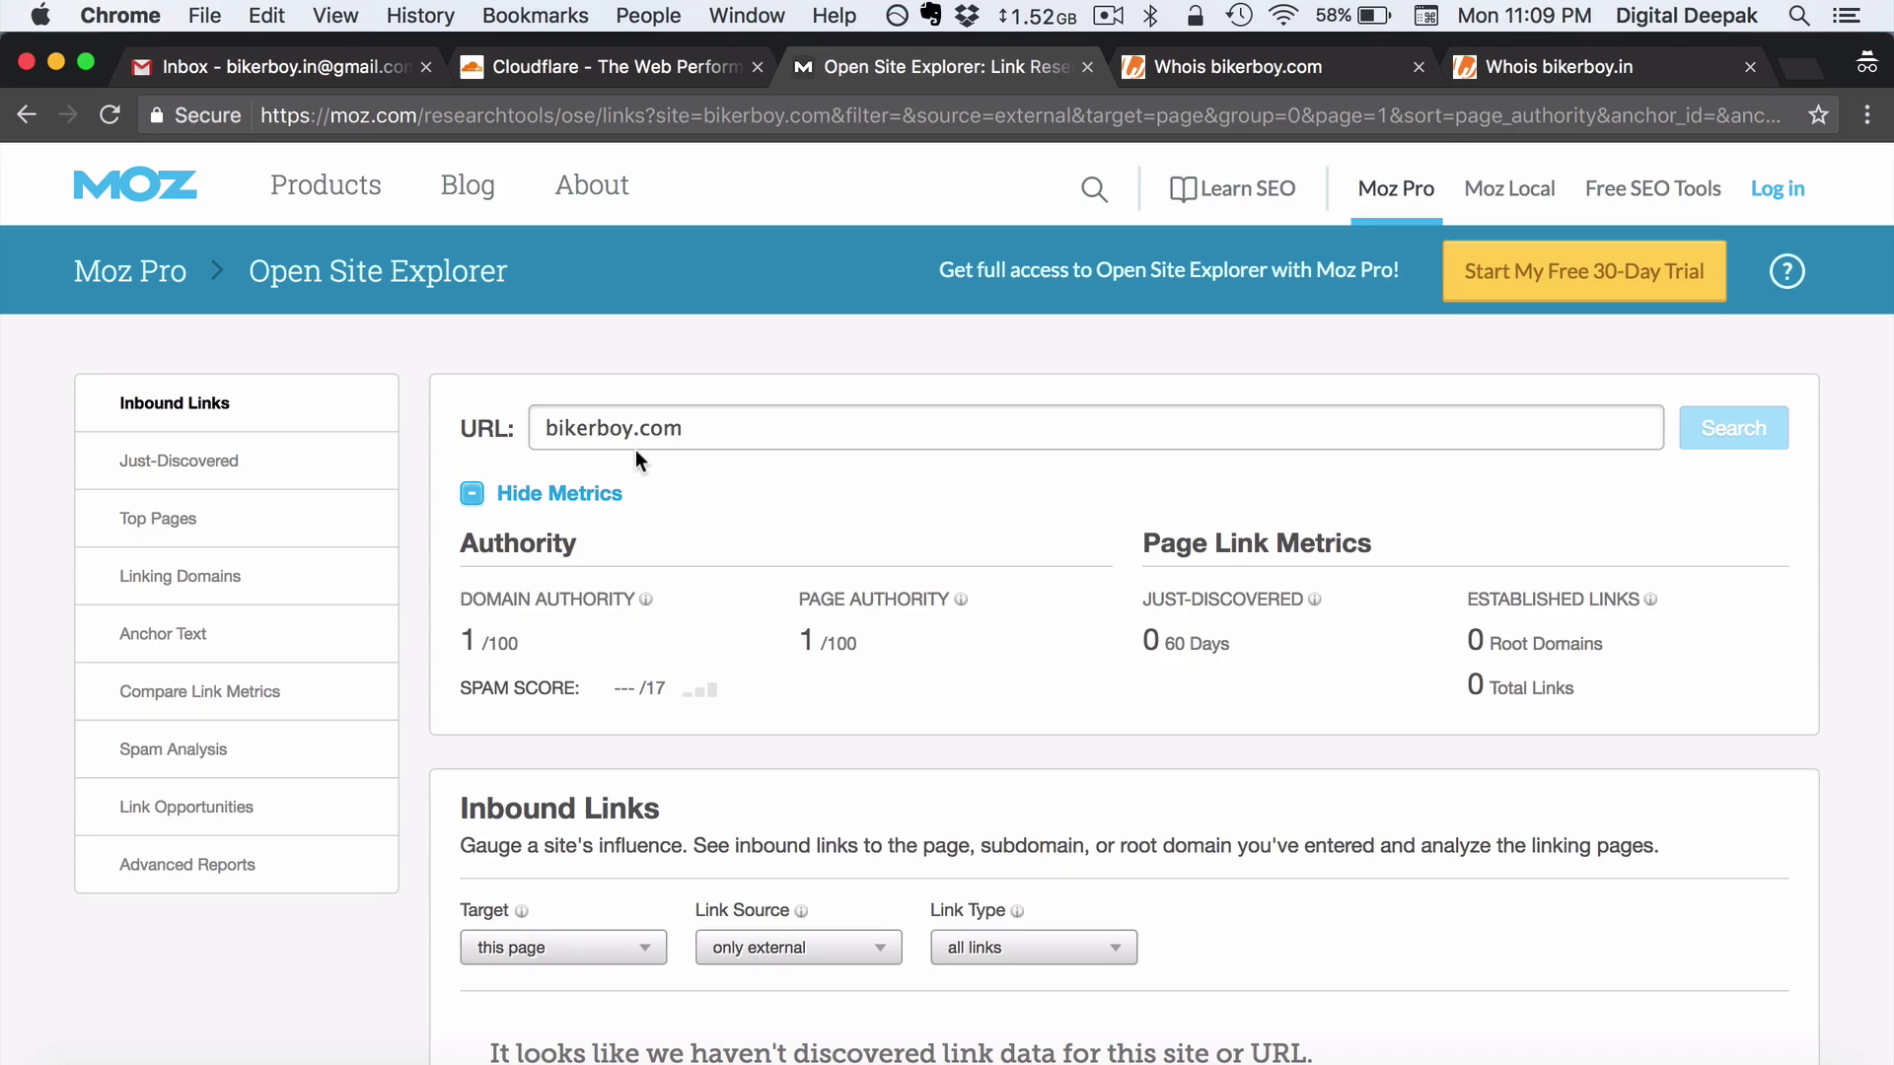
After reviewing bikerboy.com's Moz metrics (Domain Authority 1/100), return to its Whois record
click(1269, 74)
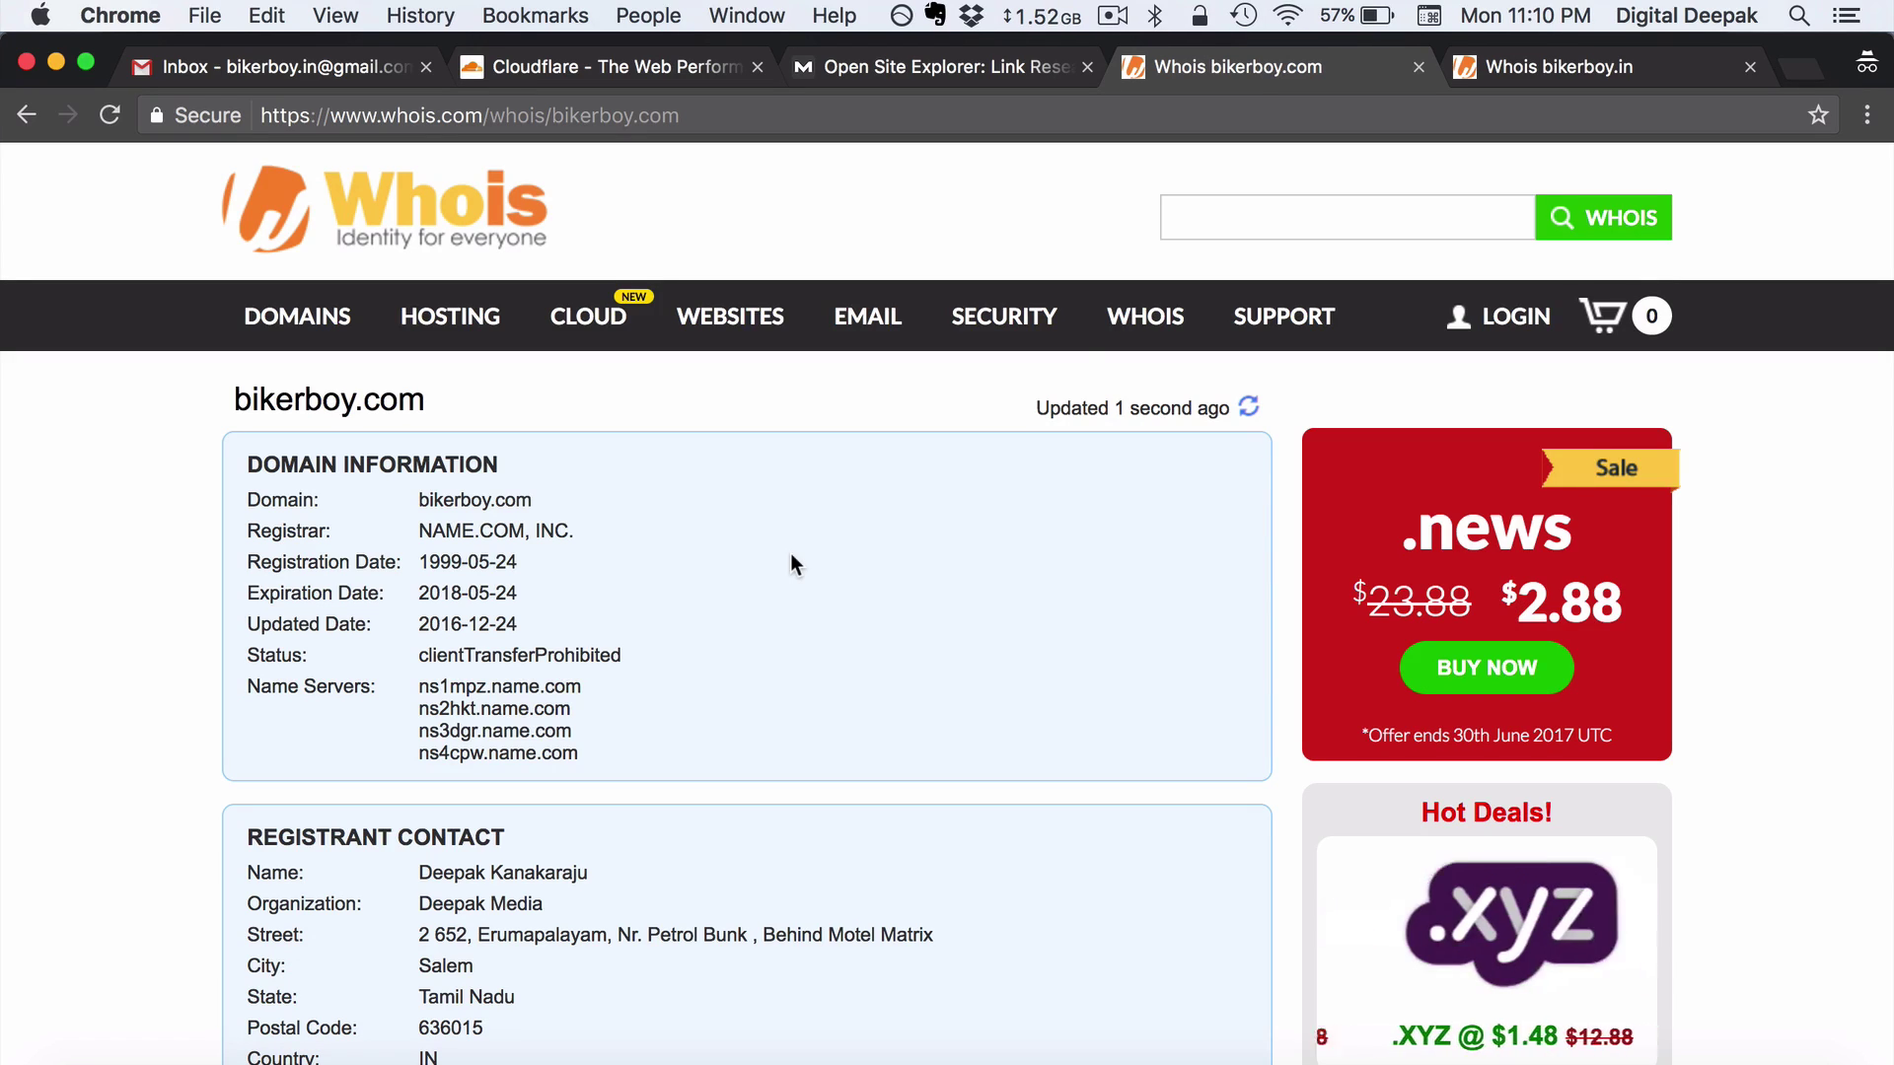
Review bikerboy.in's Whois record and its name.com nameservers, then switch to the Gmail inbox
click(1539, 73)
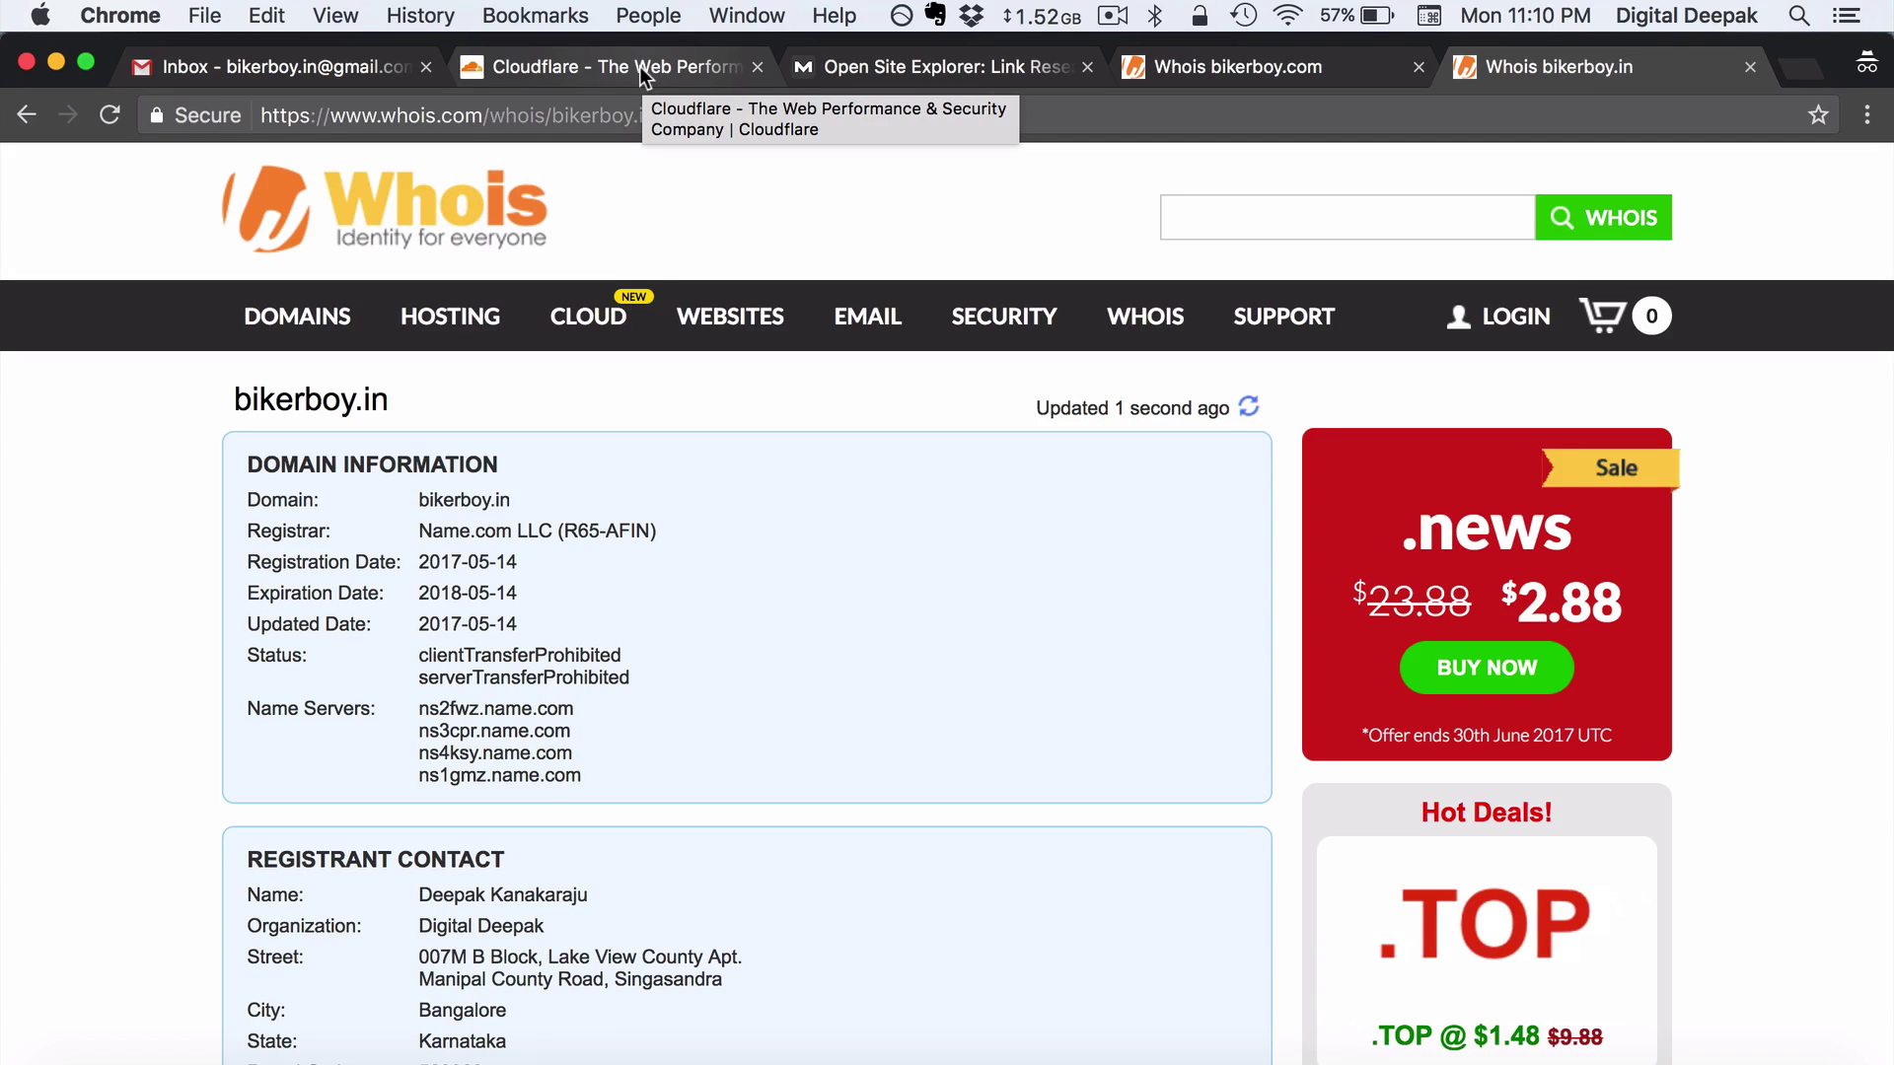
click(367, 75)
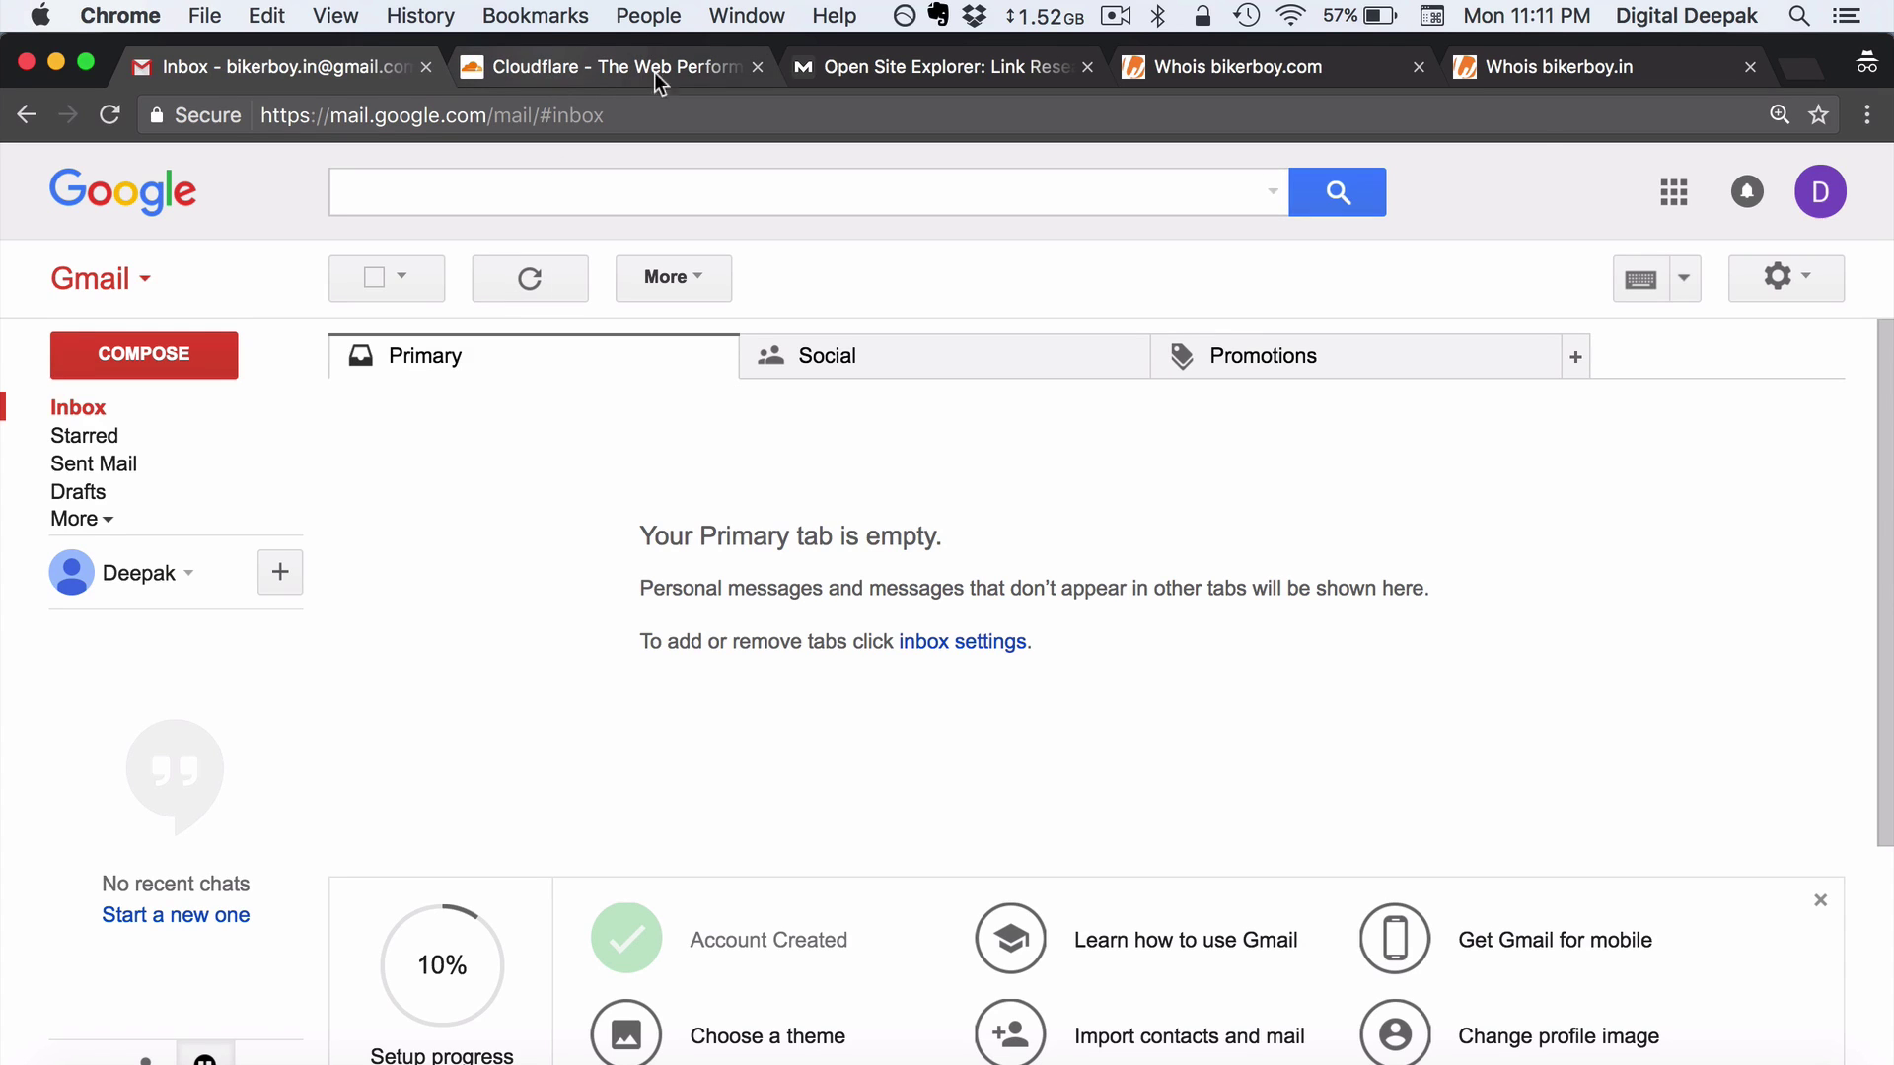
Check the signed-in Google account's email address, then switch to the Cloudflare home page
click(1825, 197)
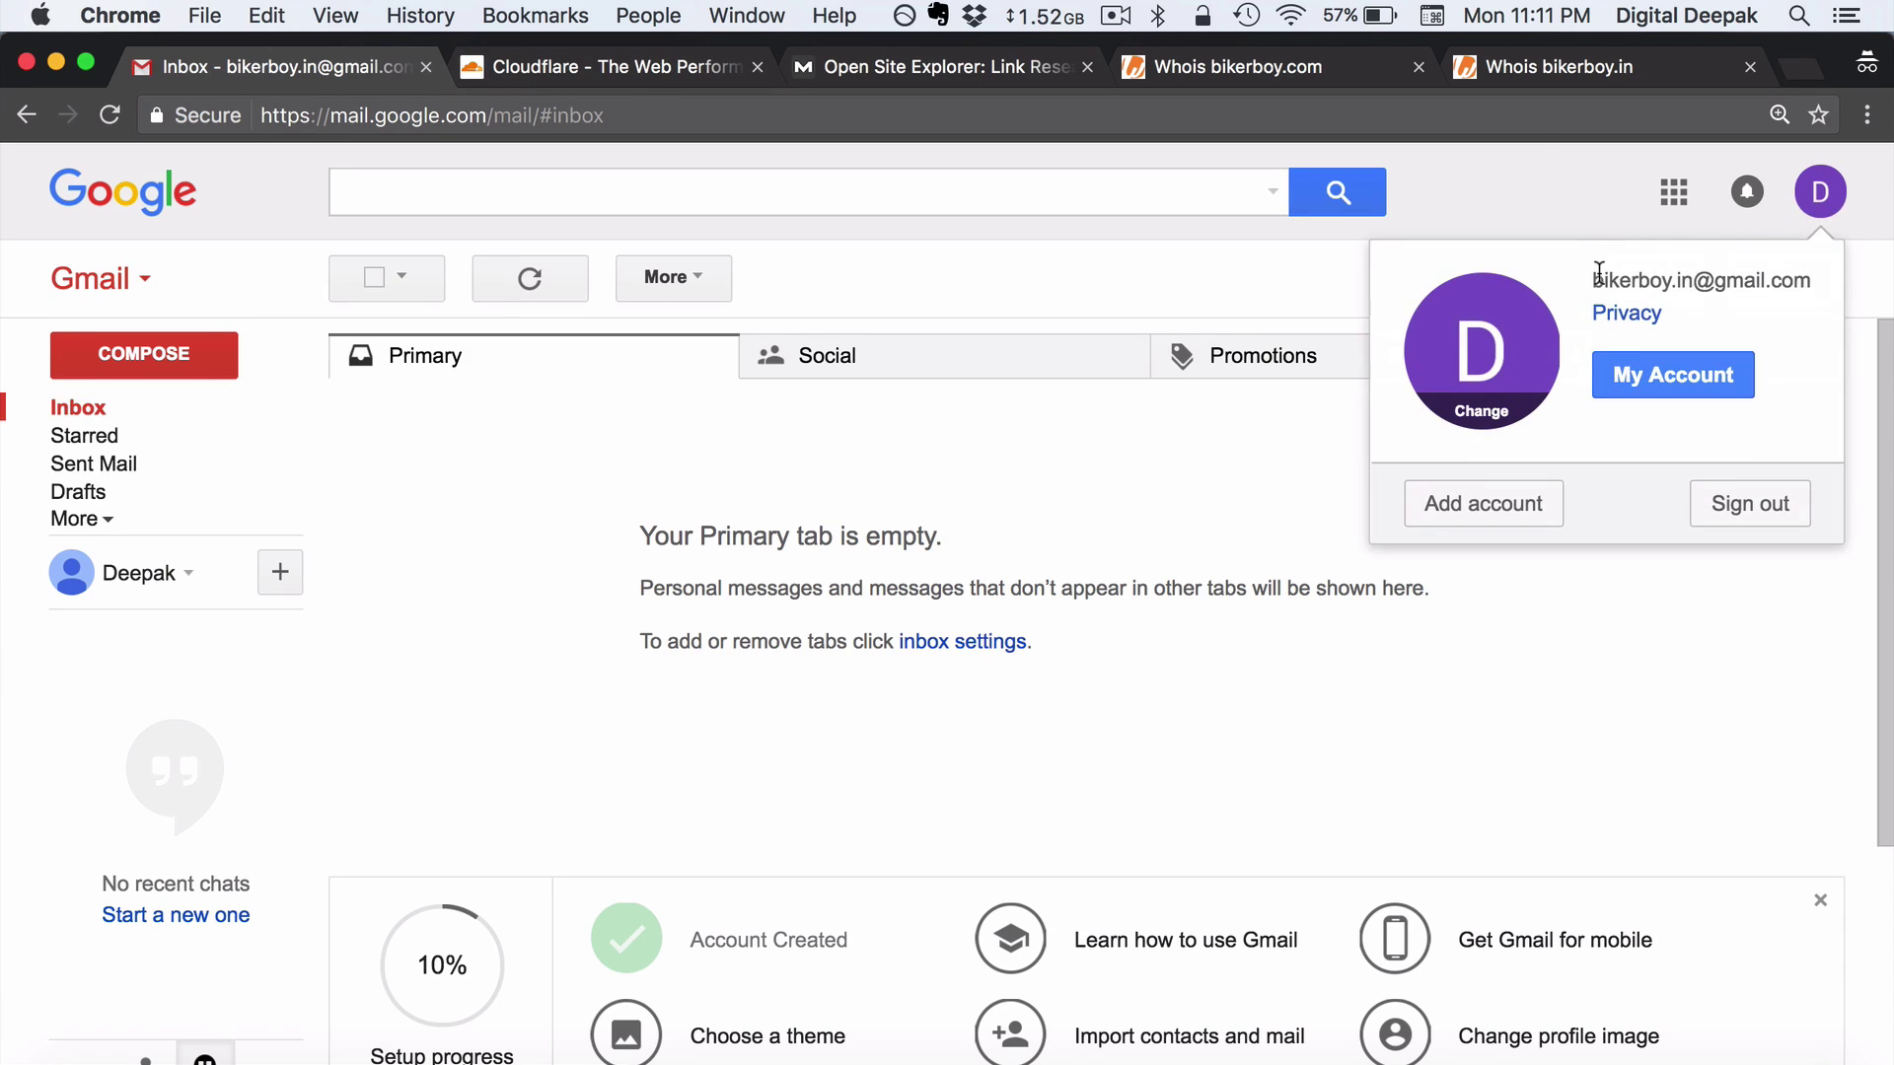
drag(1591, 273, 1803, 269)
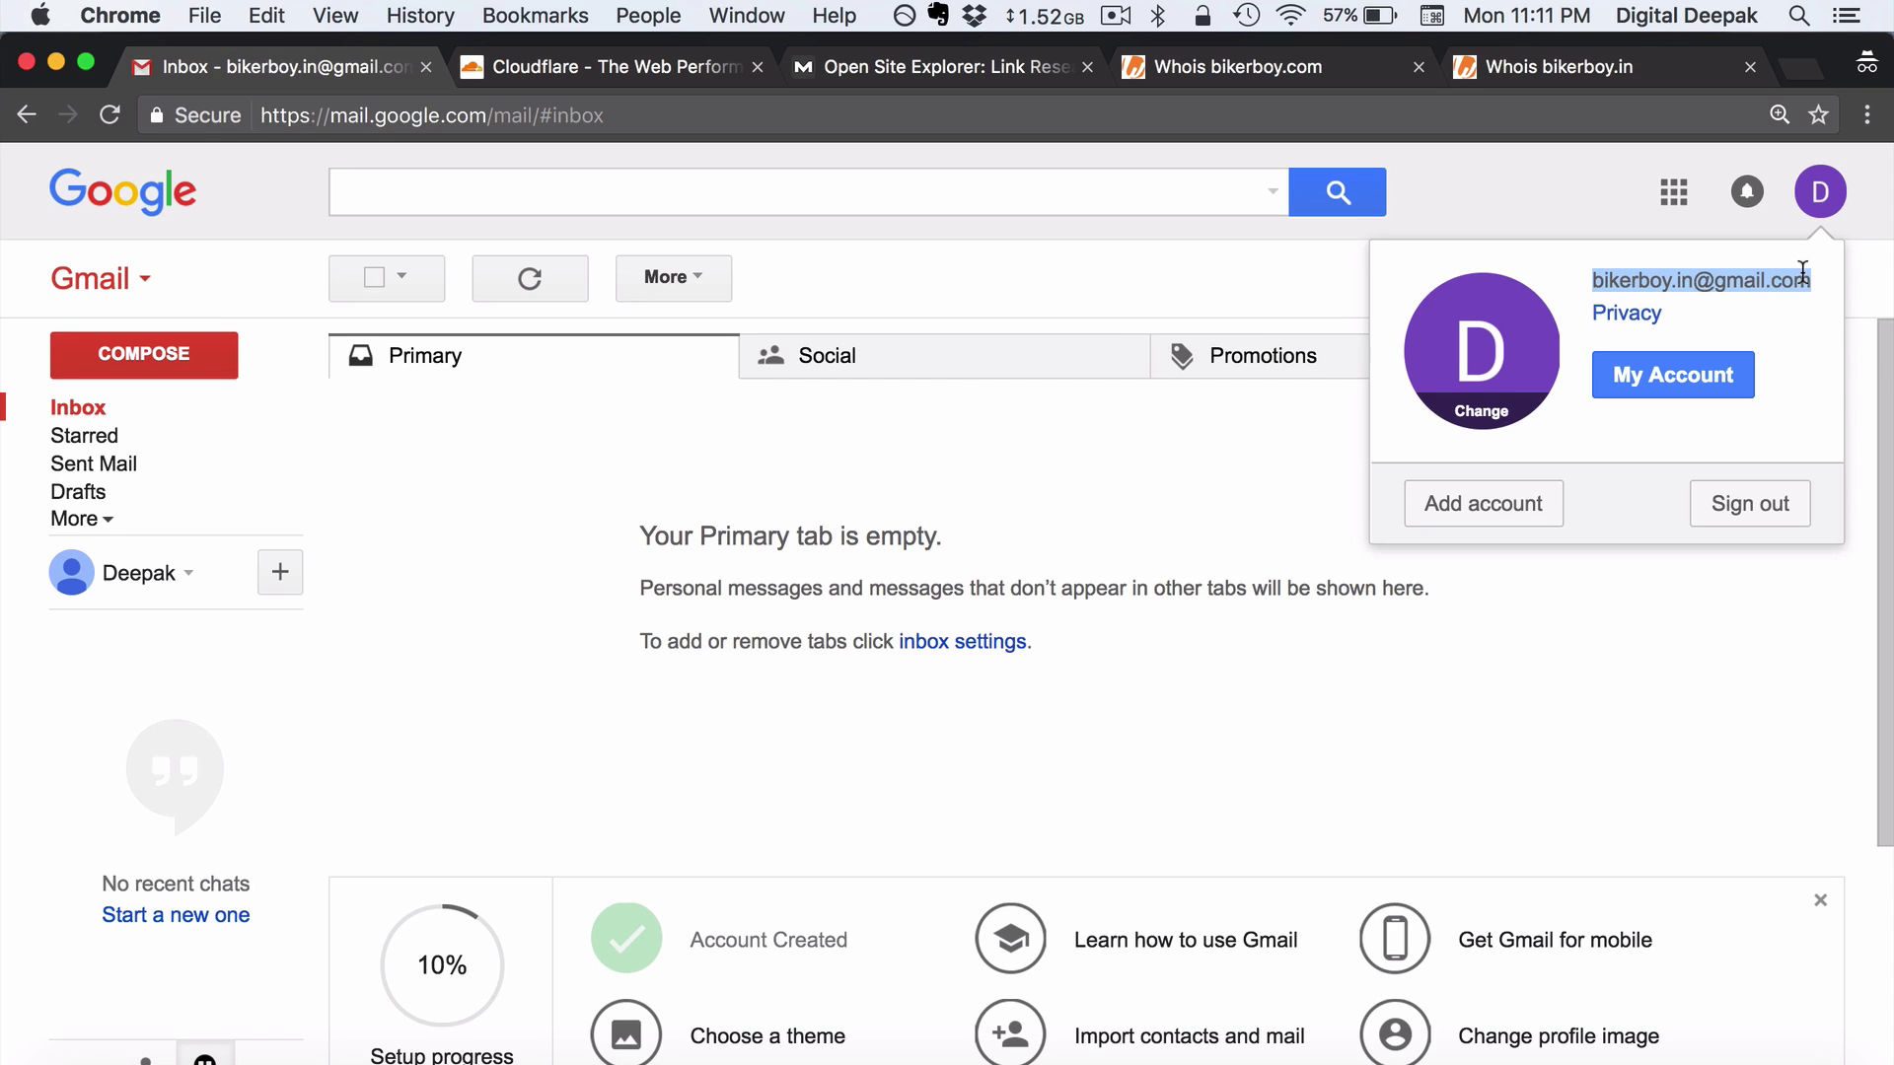
click(1055, 271)
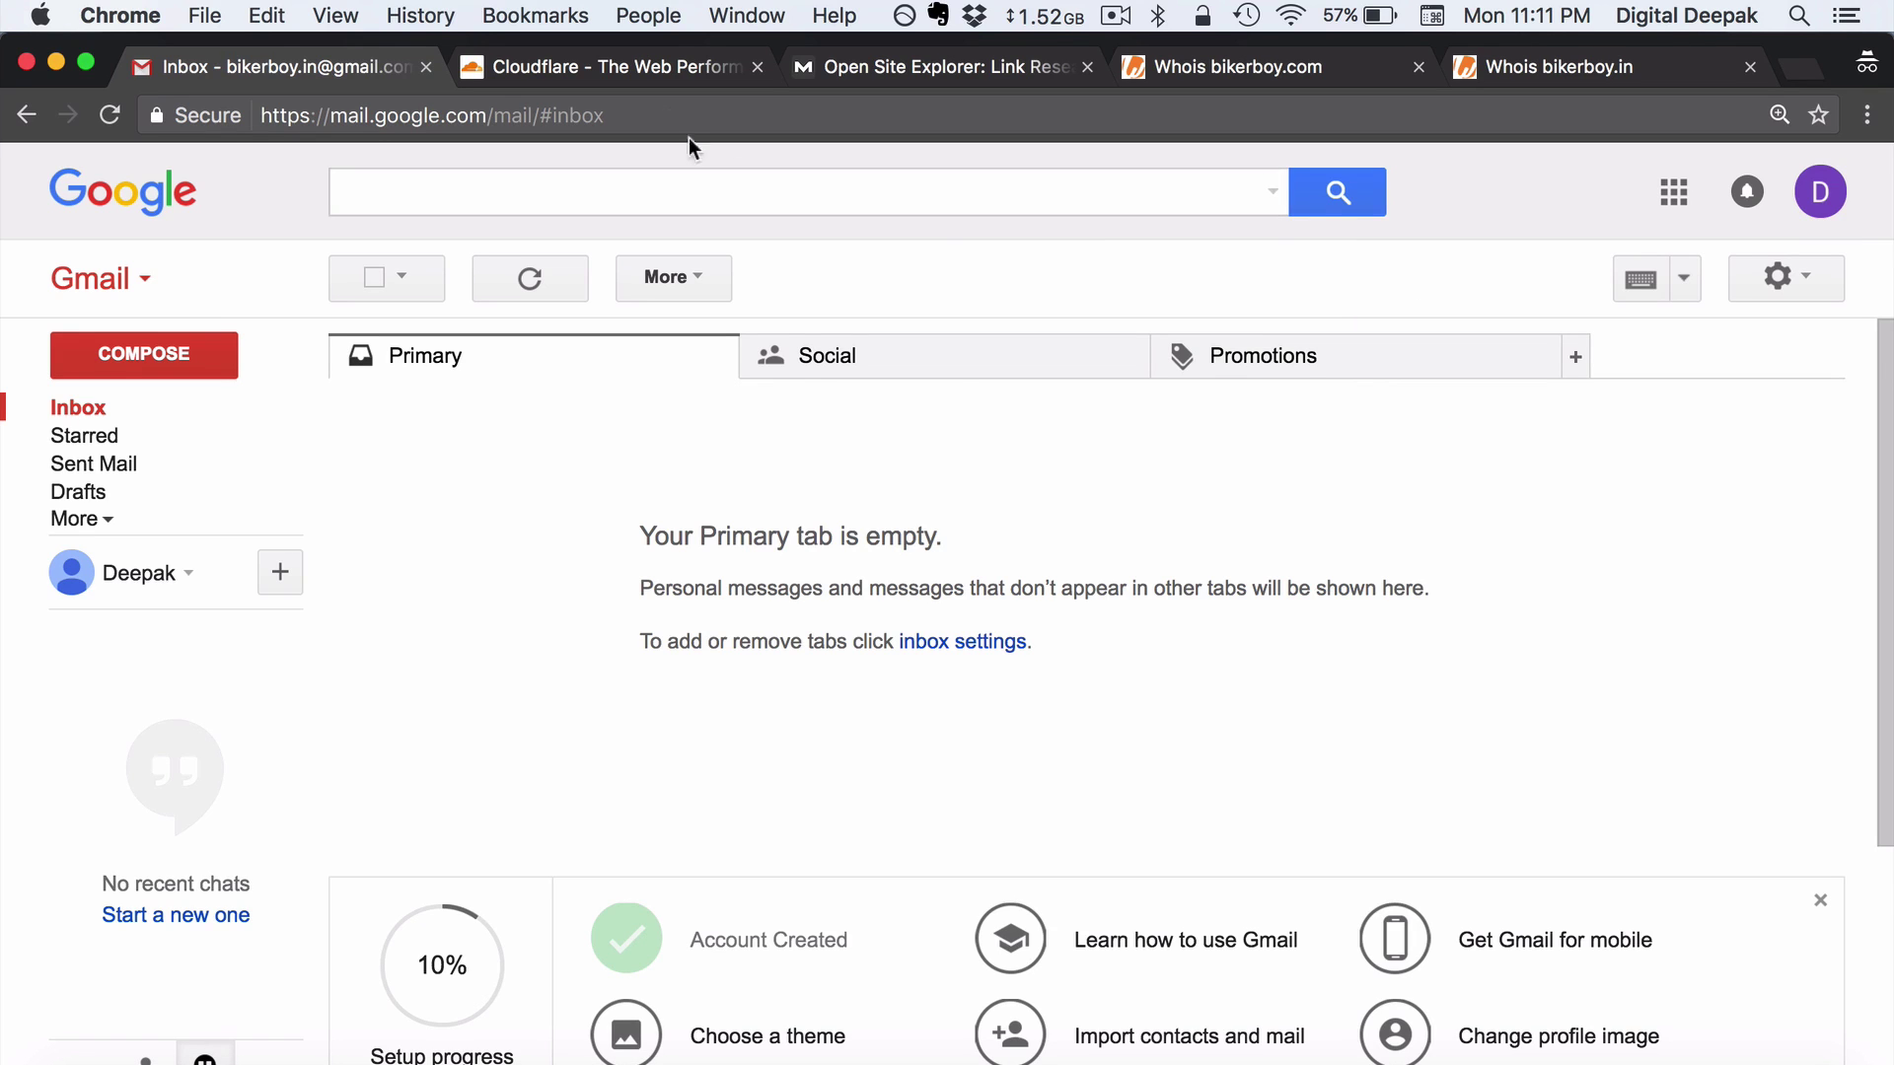
click(624, 71)
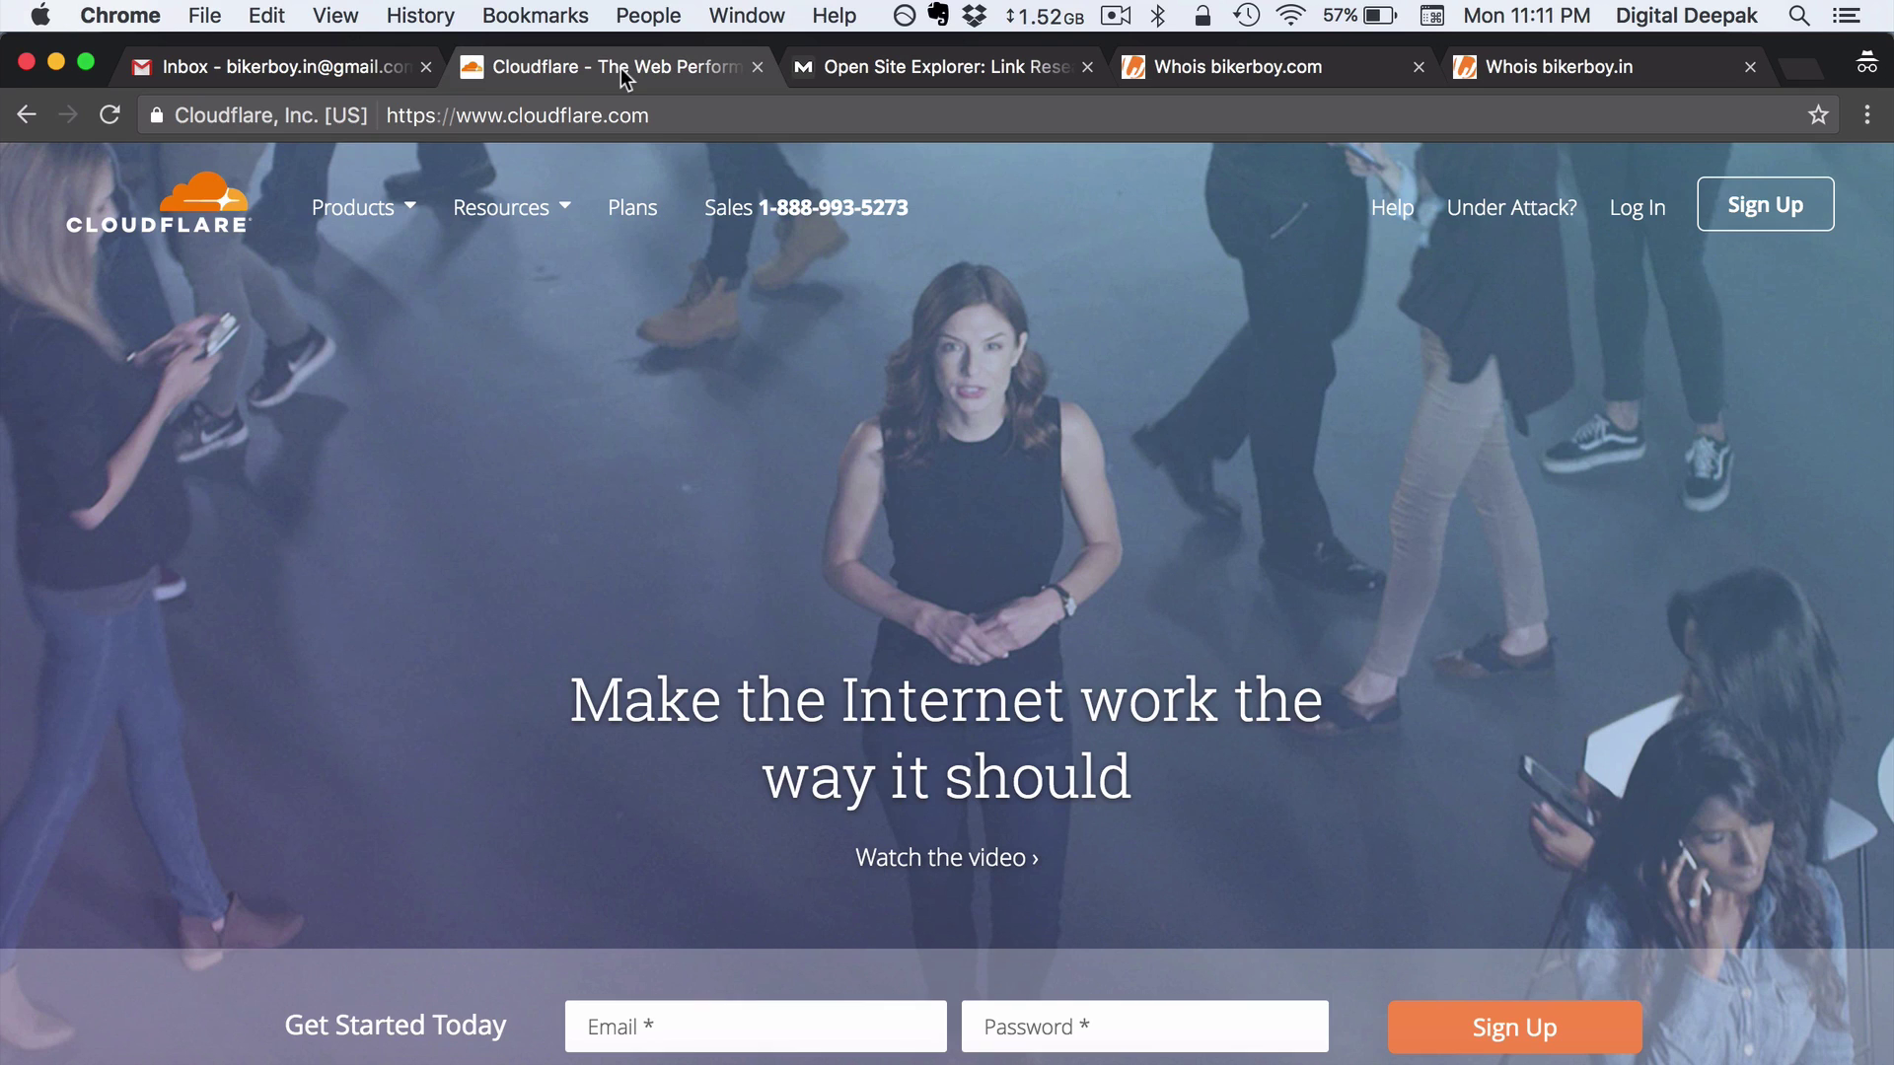
Sign up for Cloudflare with the Gmail address and a password, accepting the terms
click(1763, 223)
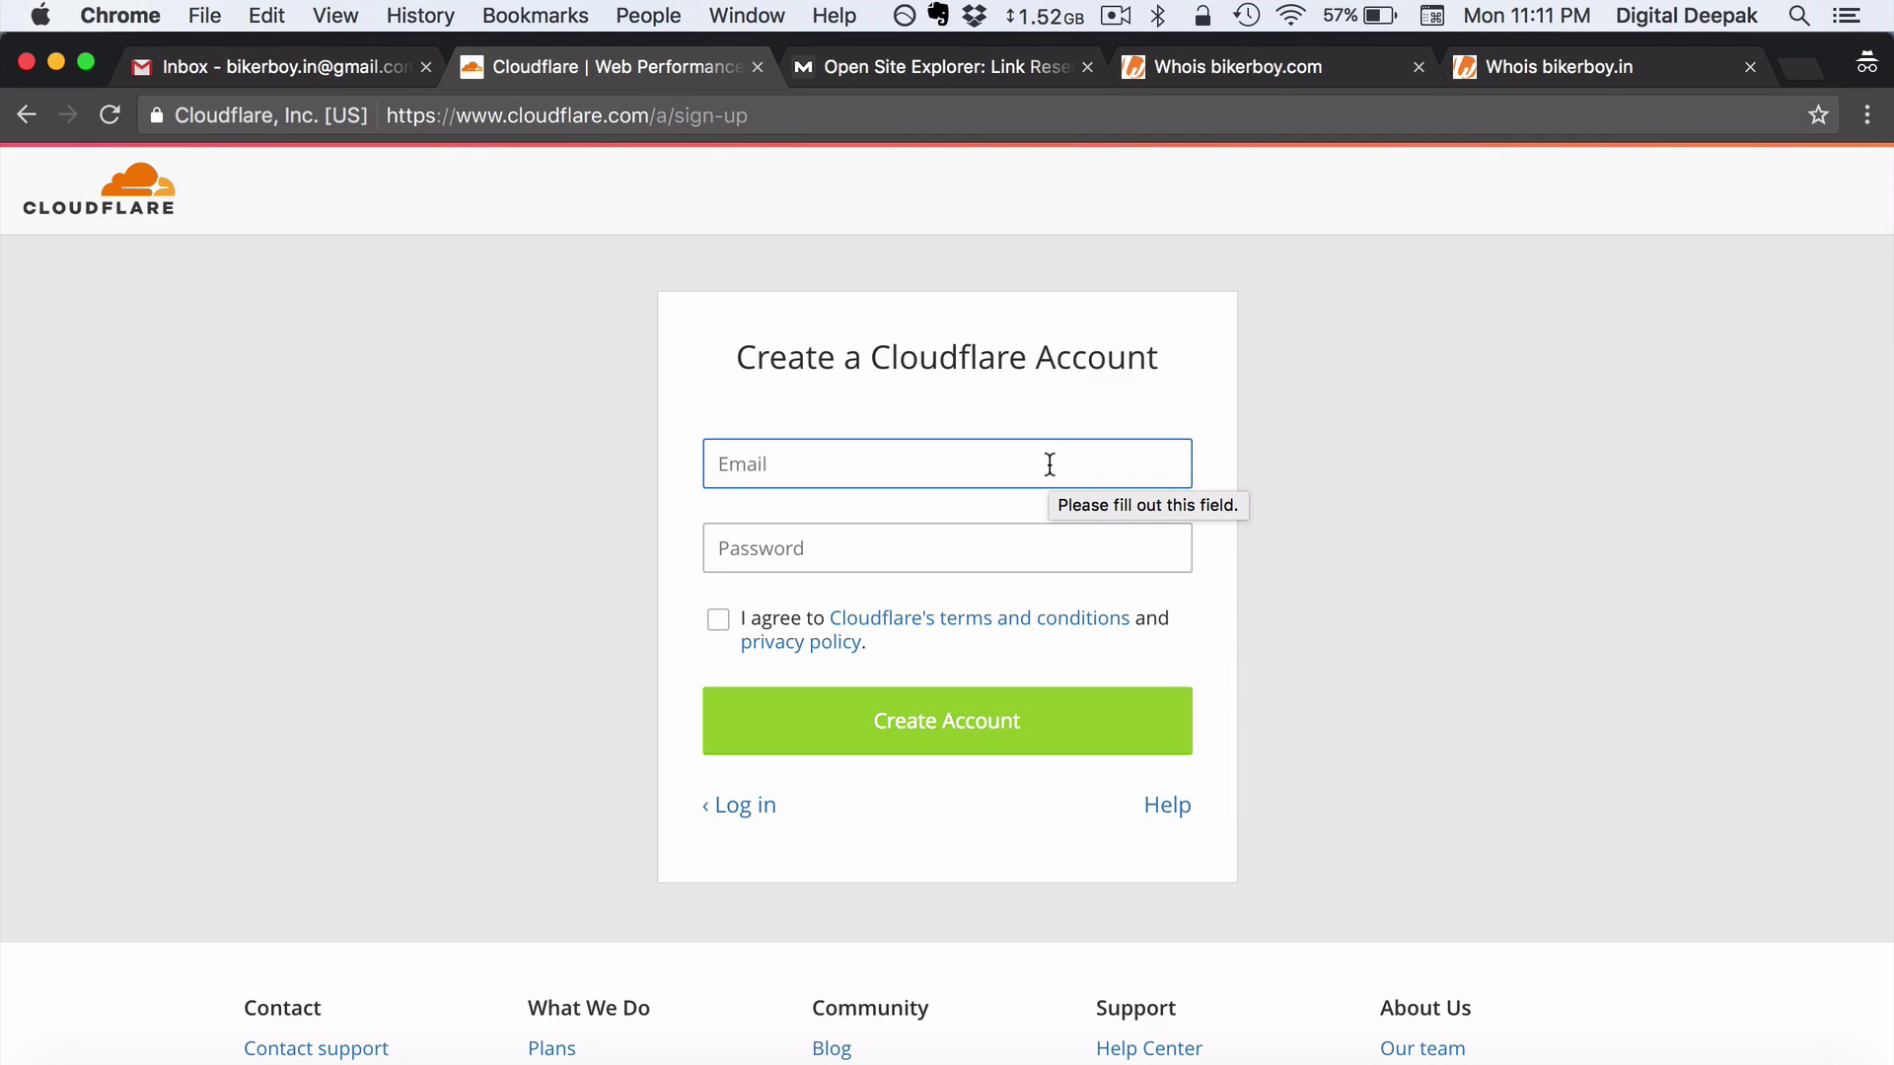
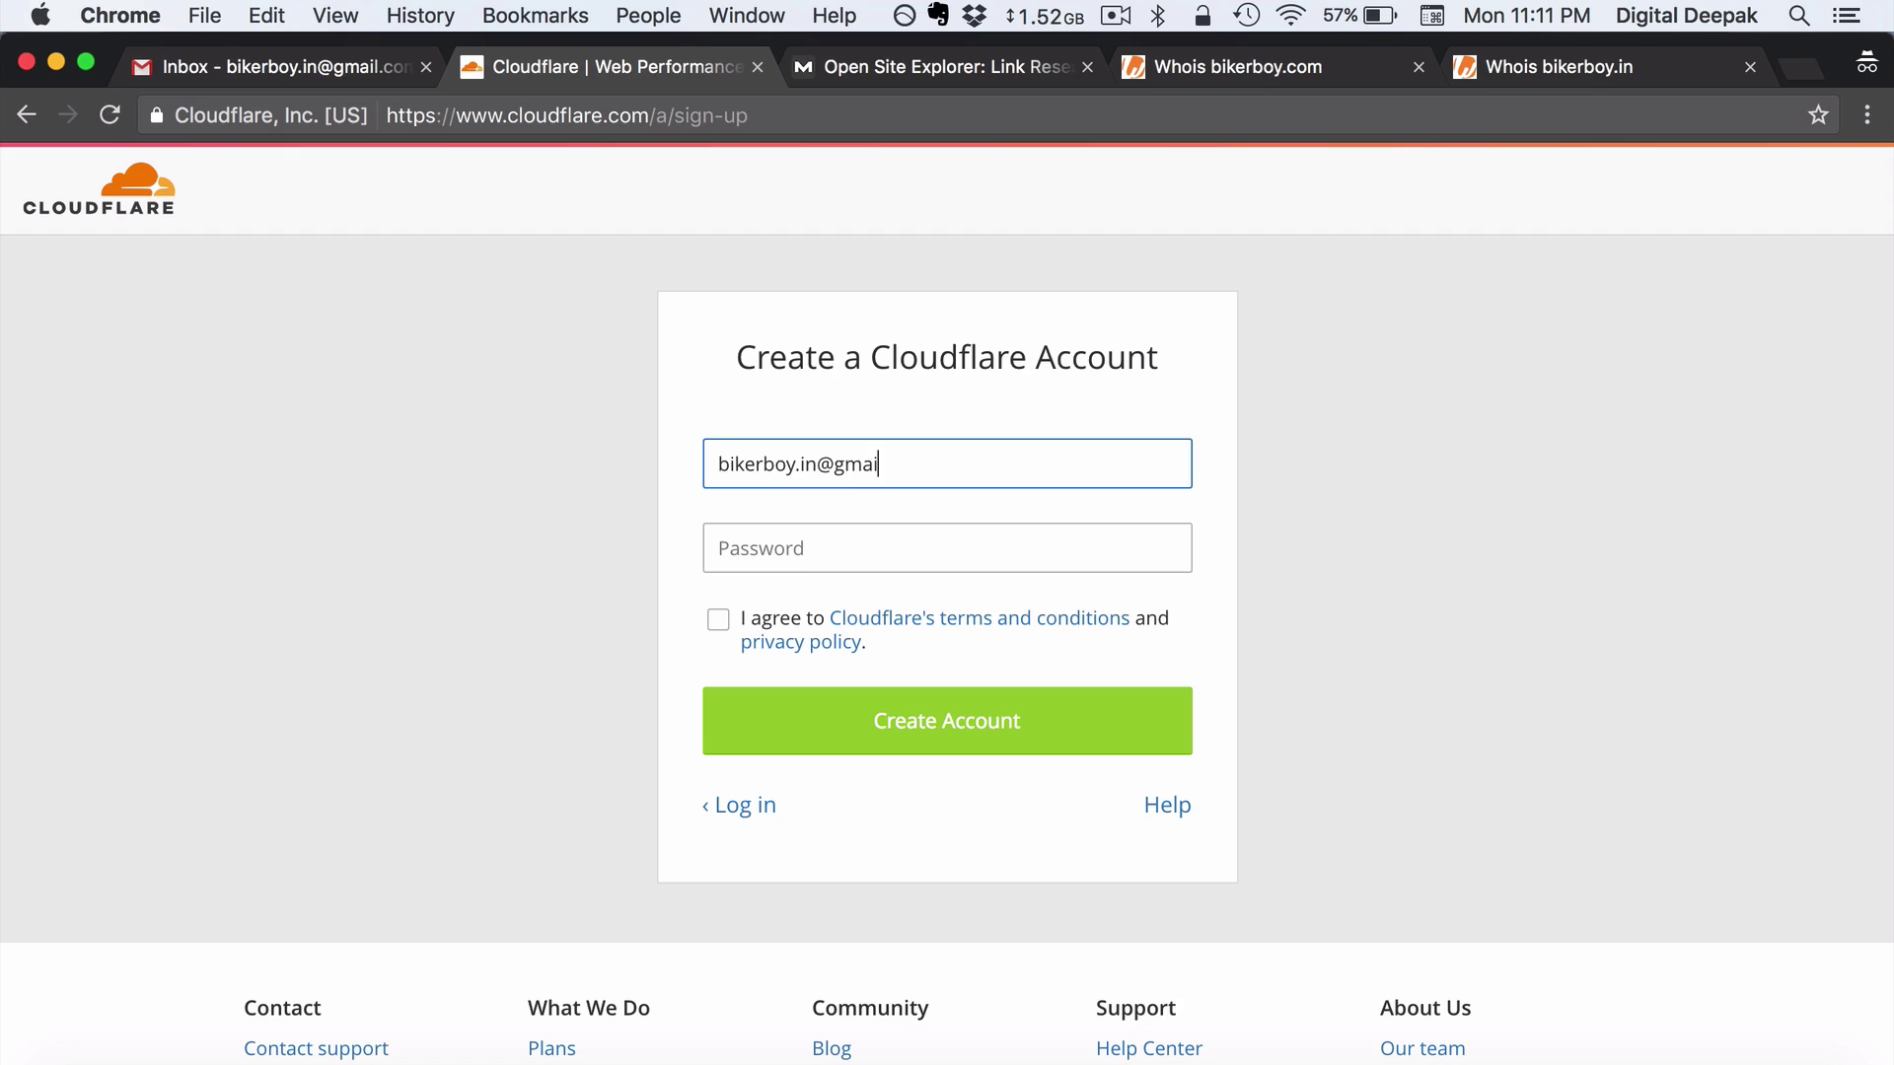
key(Tab)
text(•••••••)
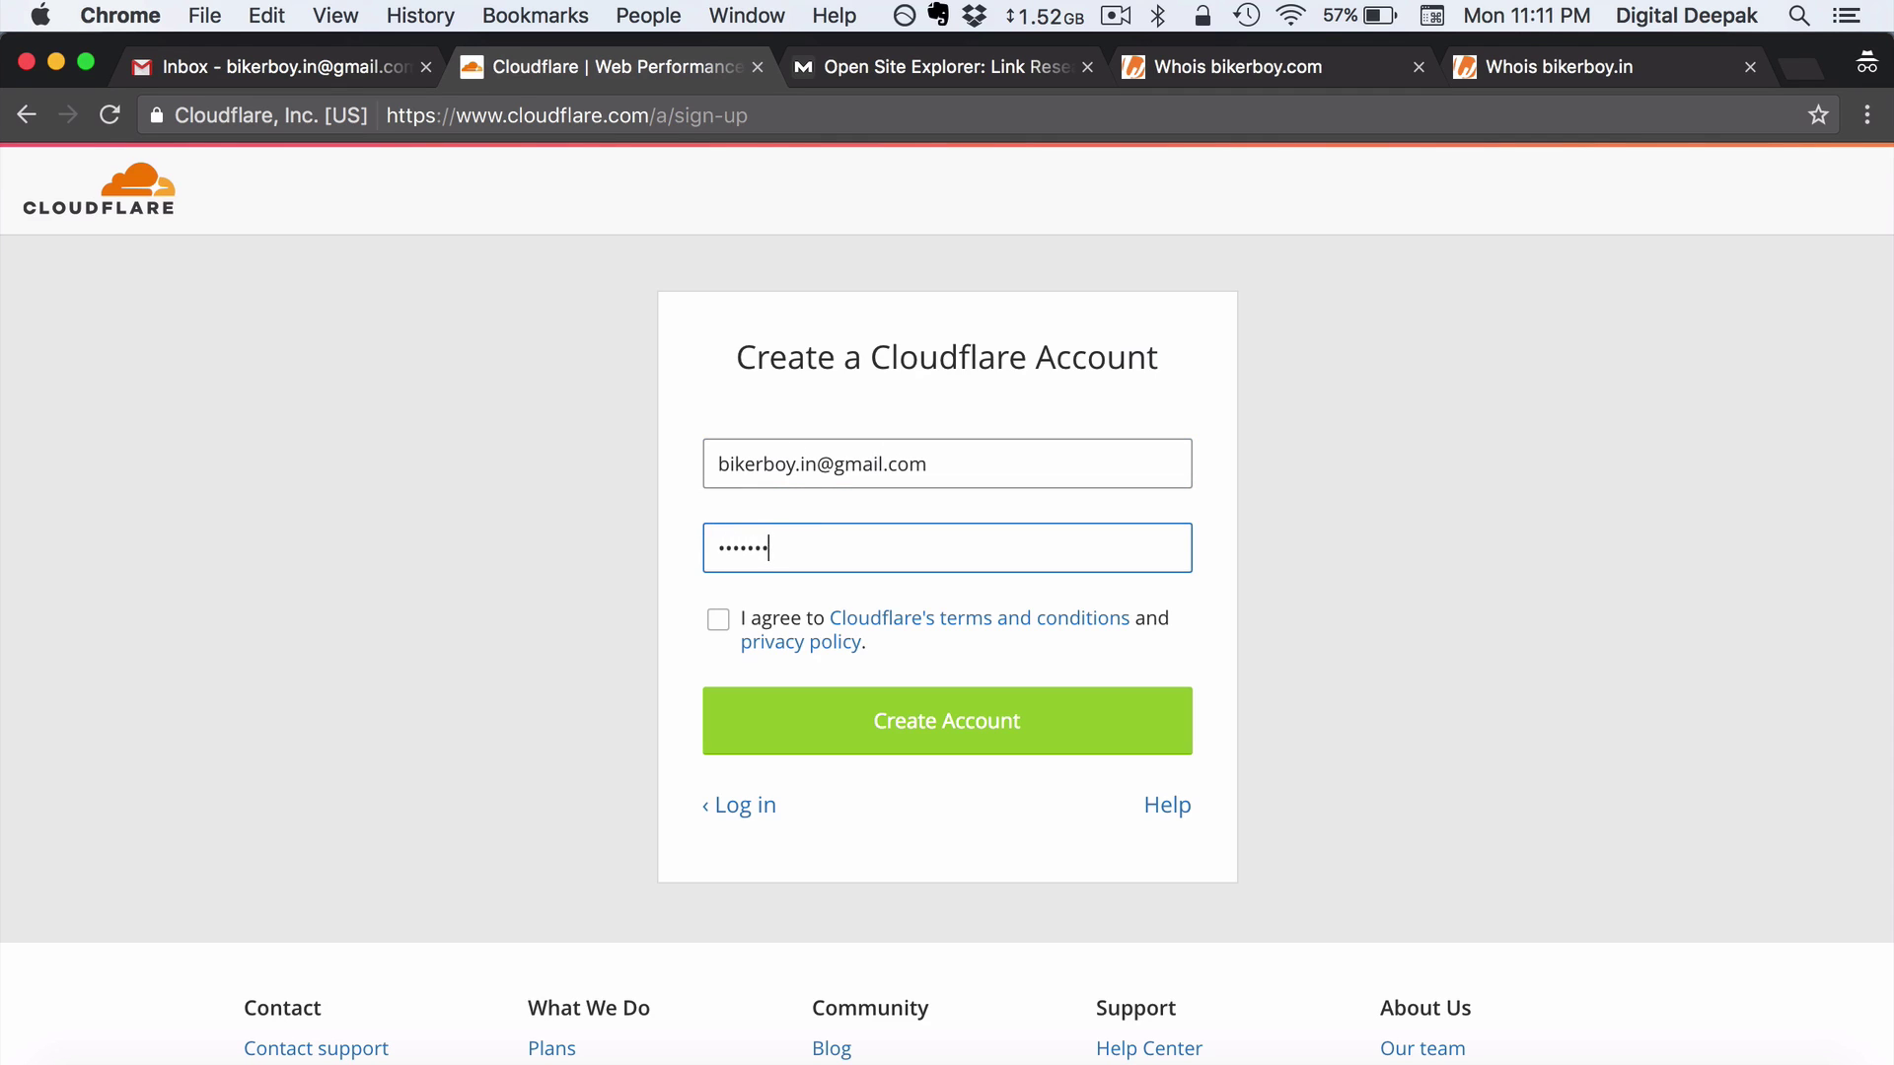
text(•)
key(Tab)
key(space)
click(1045, 730)
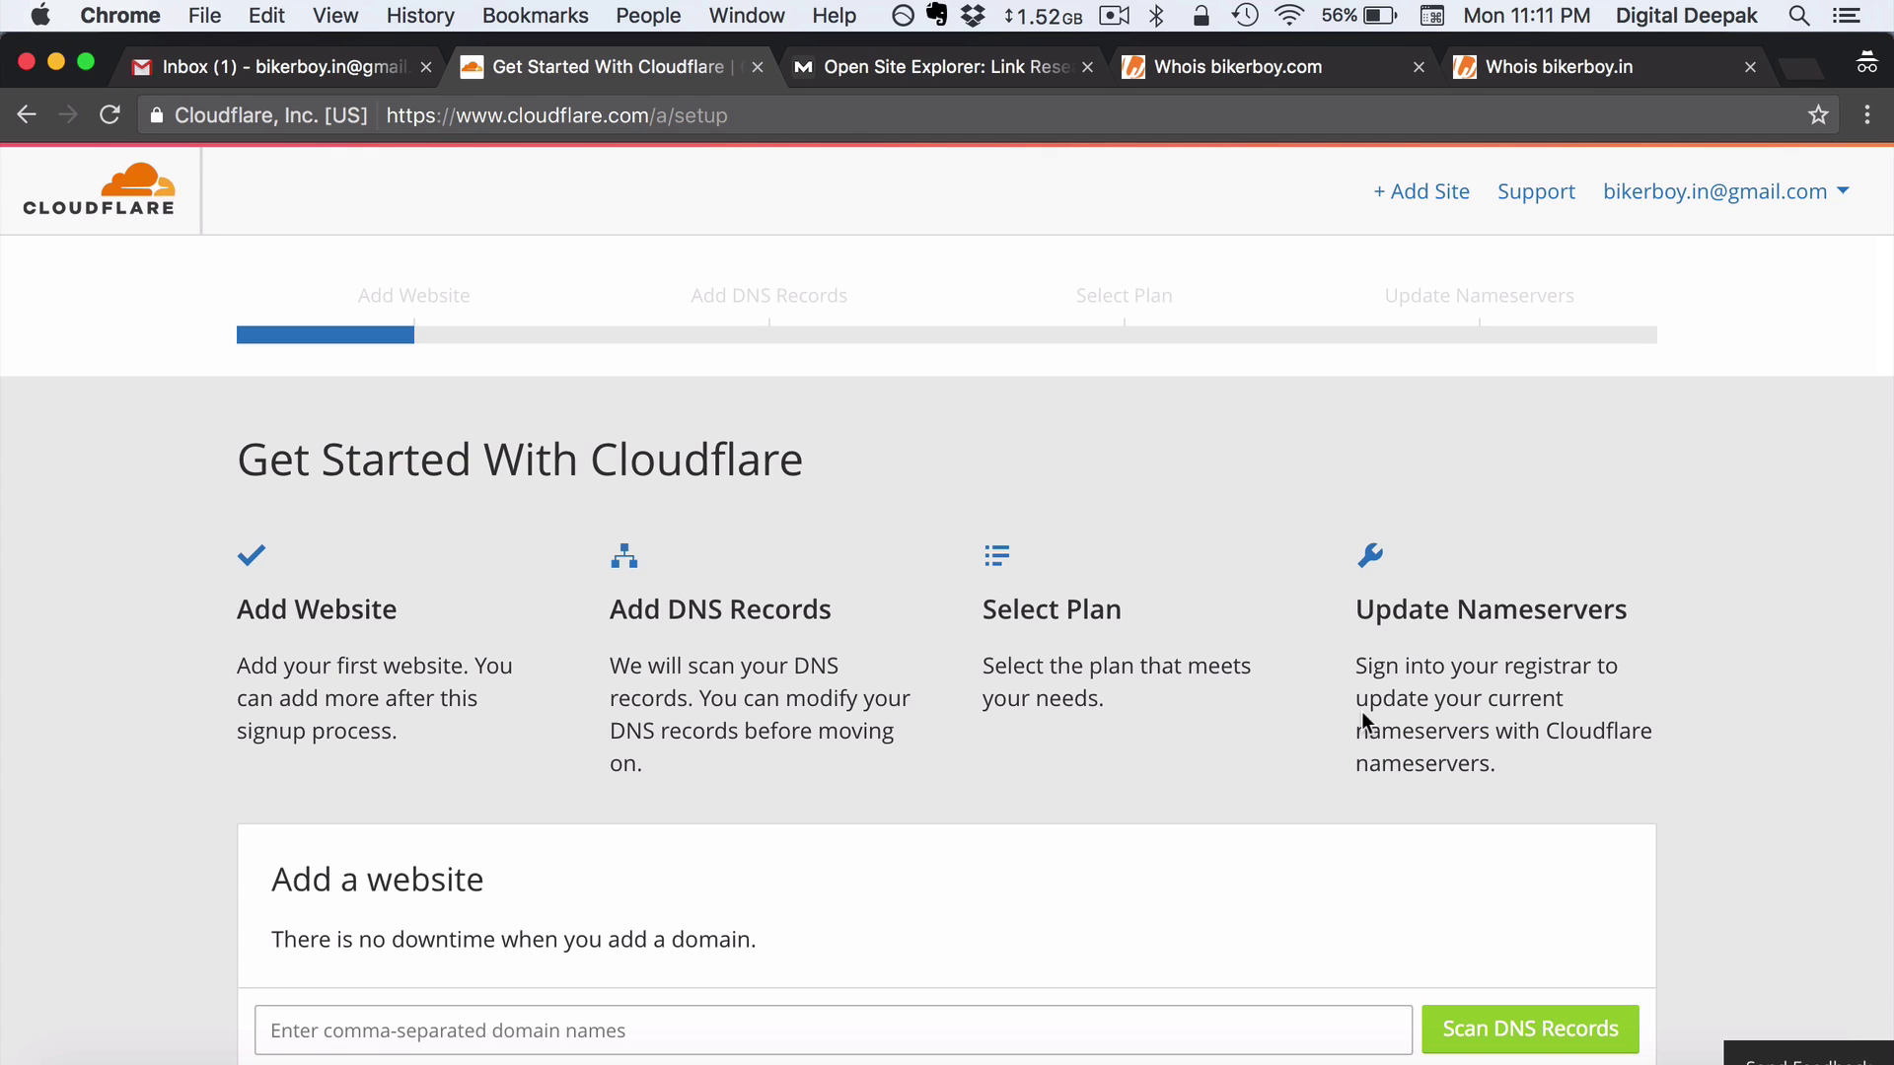
Add bikerboy.in as a site, start its DNS record scan, and pause the explainer video
scroll(1361, 712, down, 3)
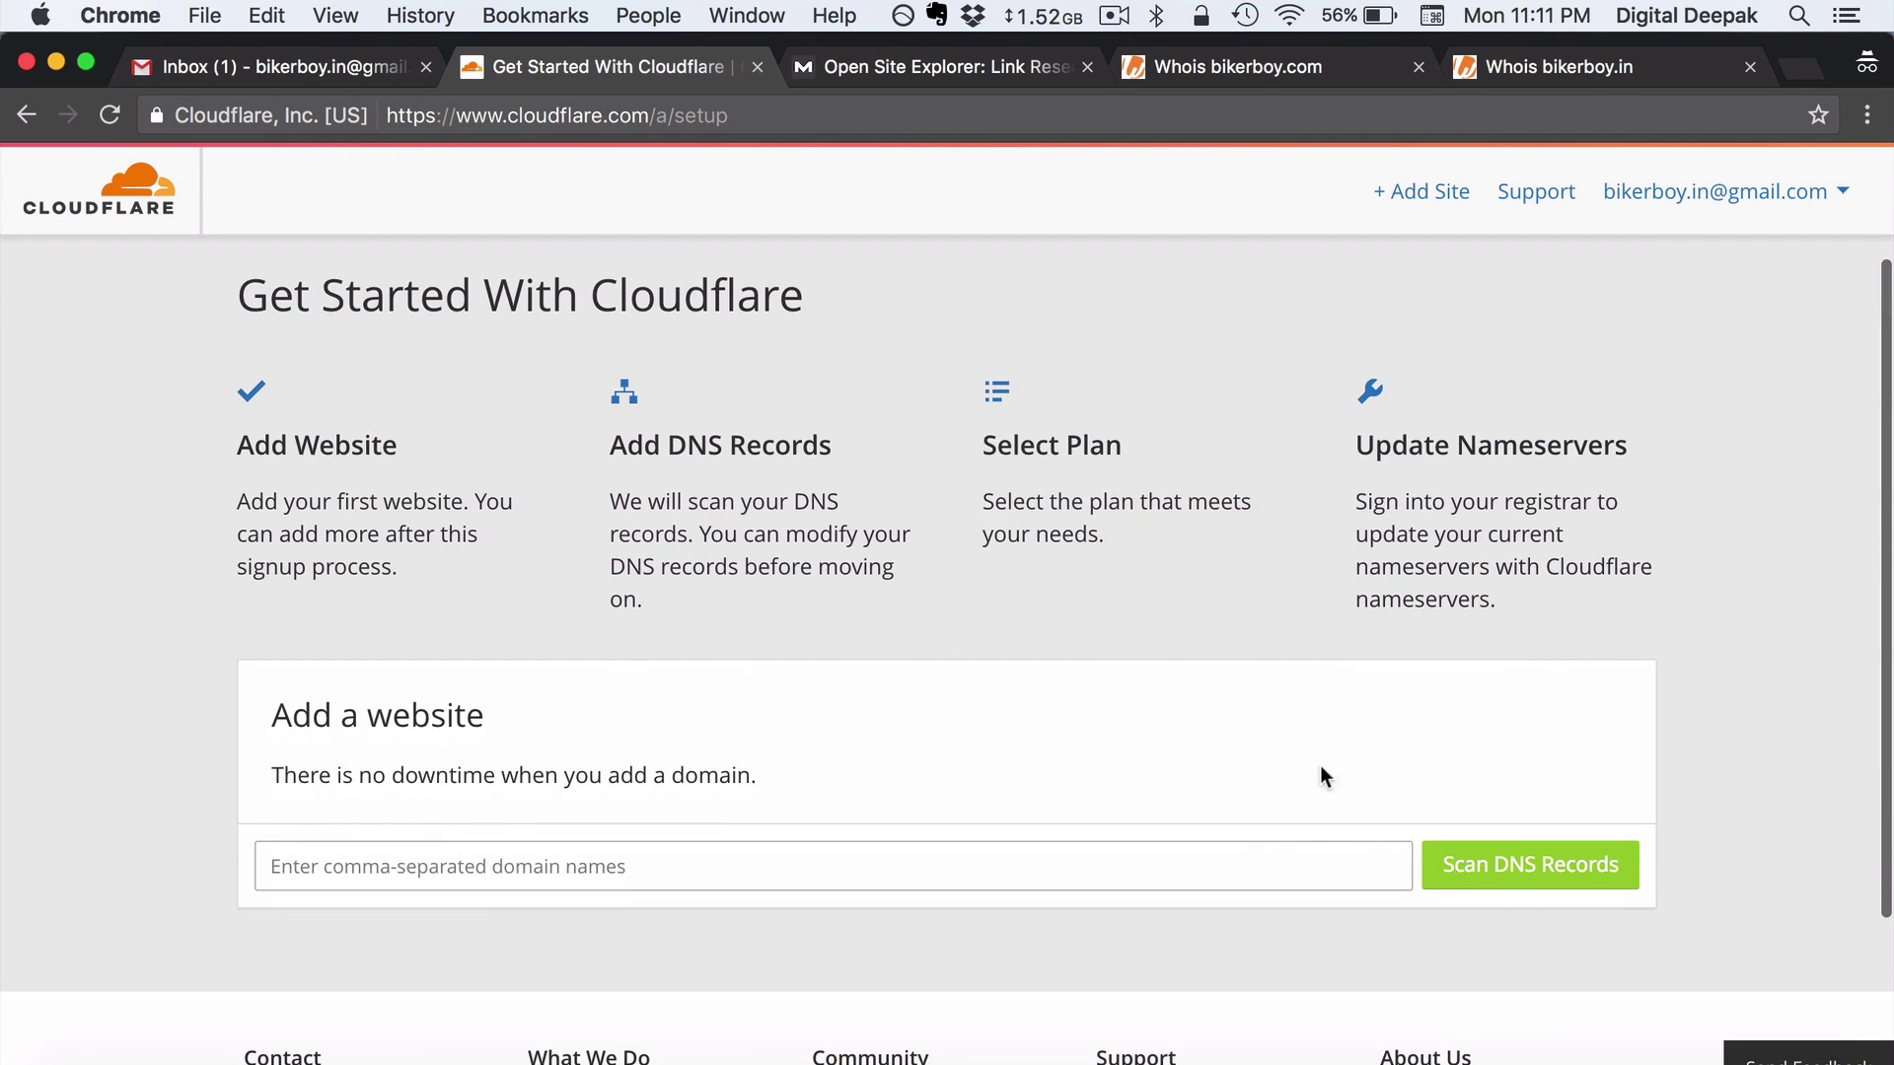
click(1295, 854)
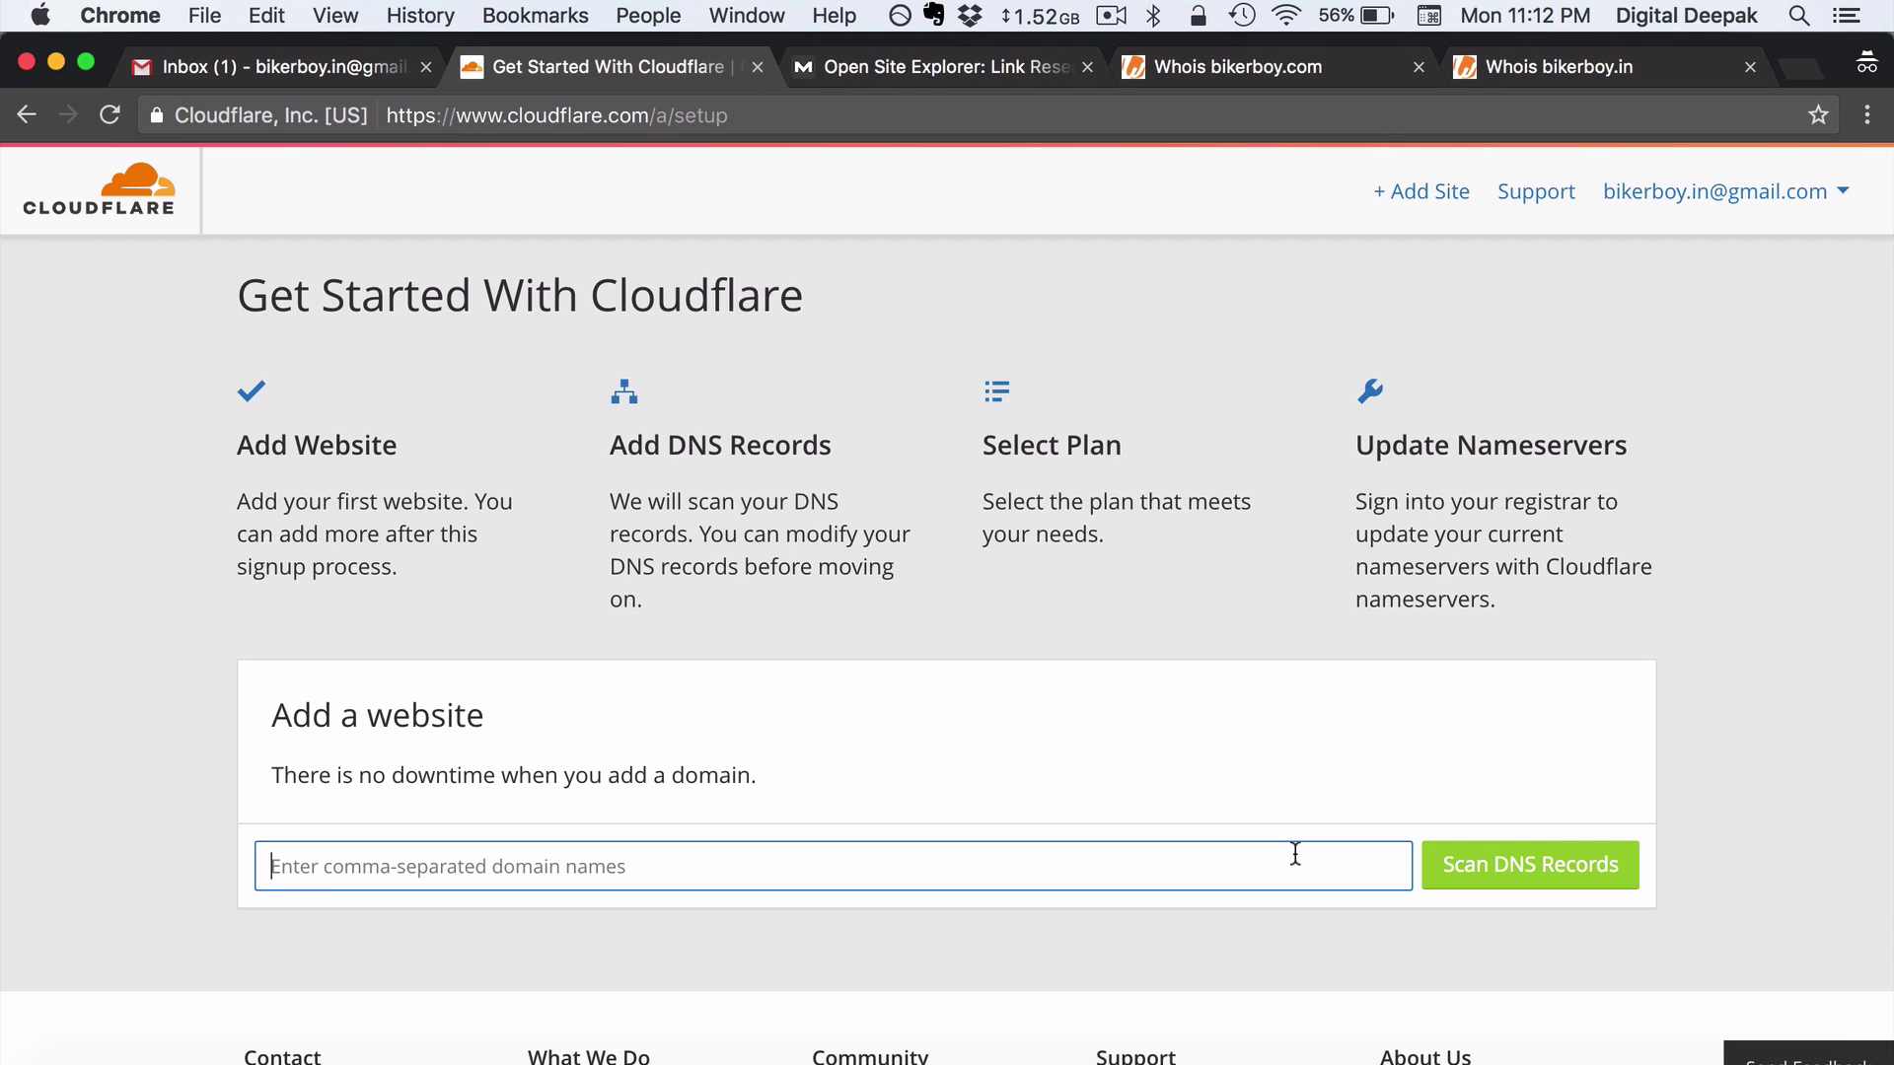
text(biker)
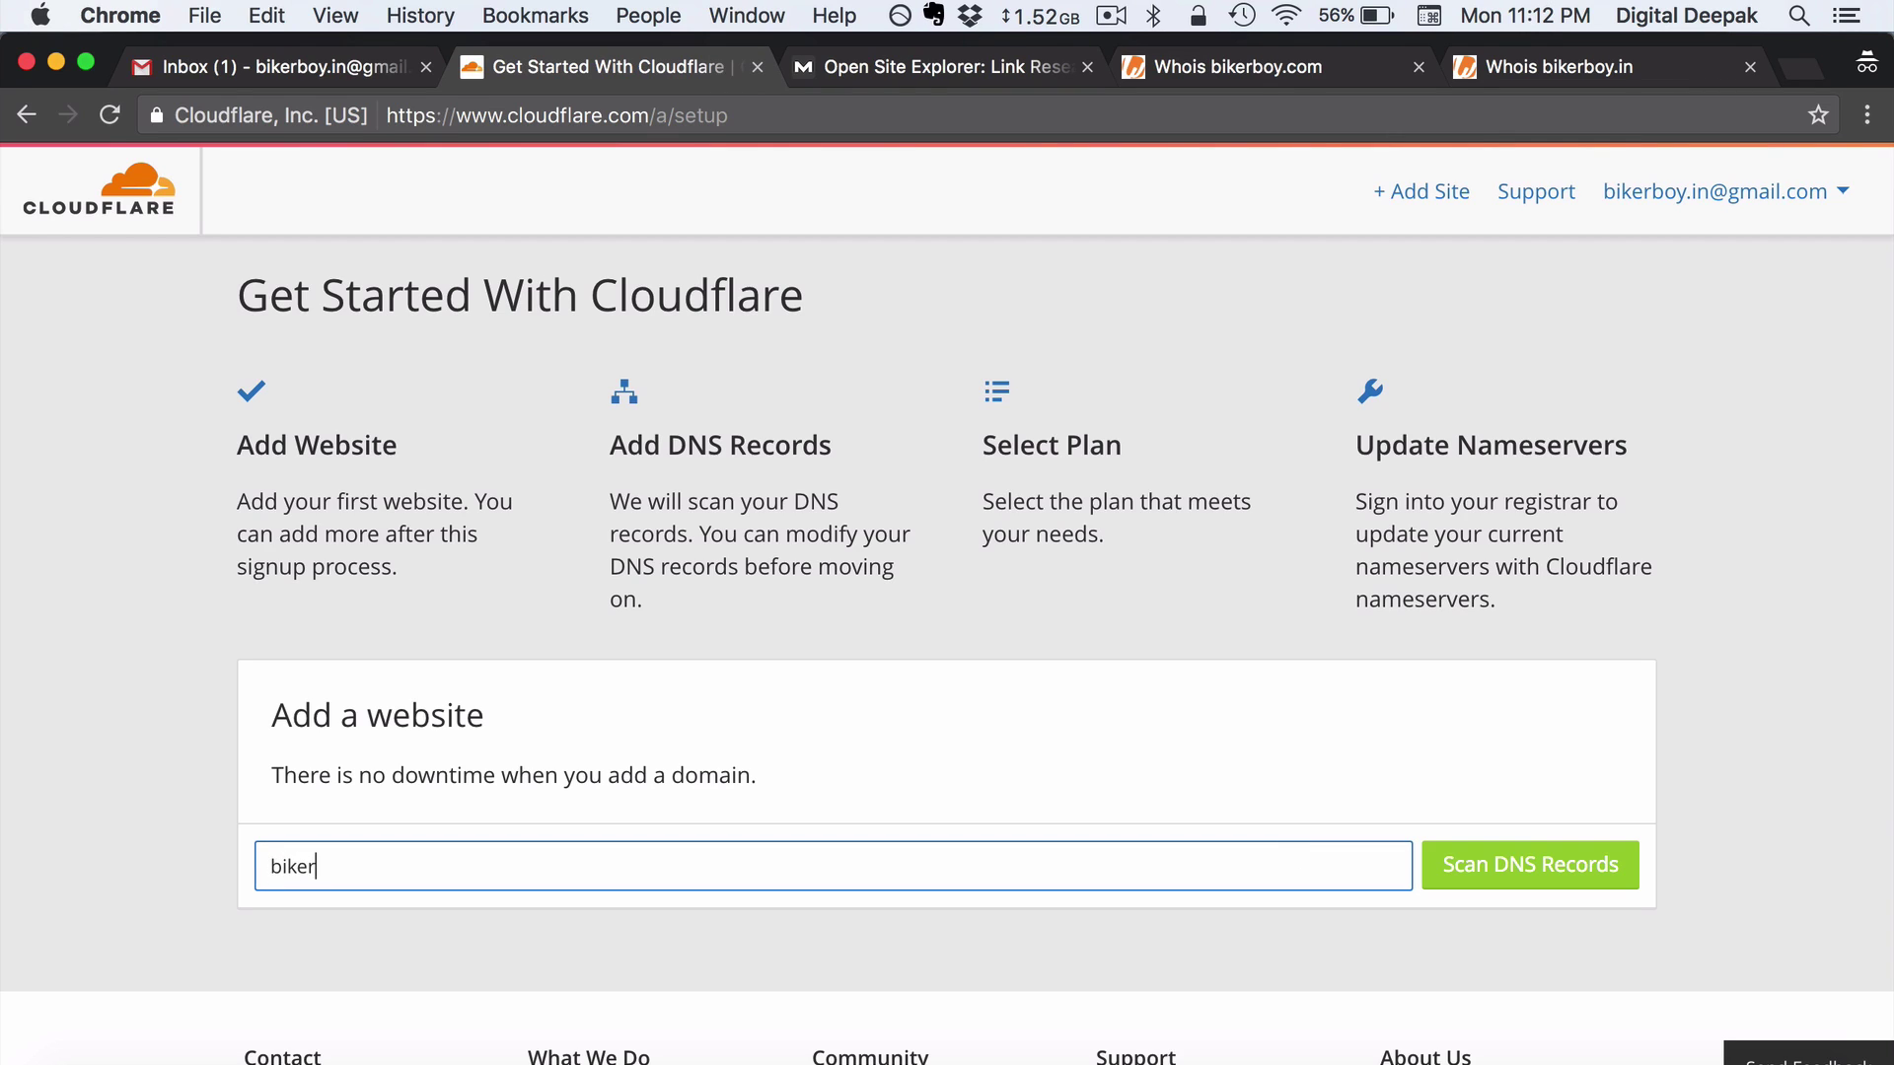
text(boy.in)
click(1655, 803)
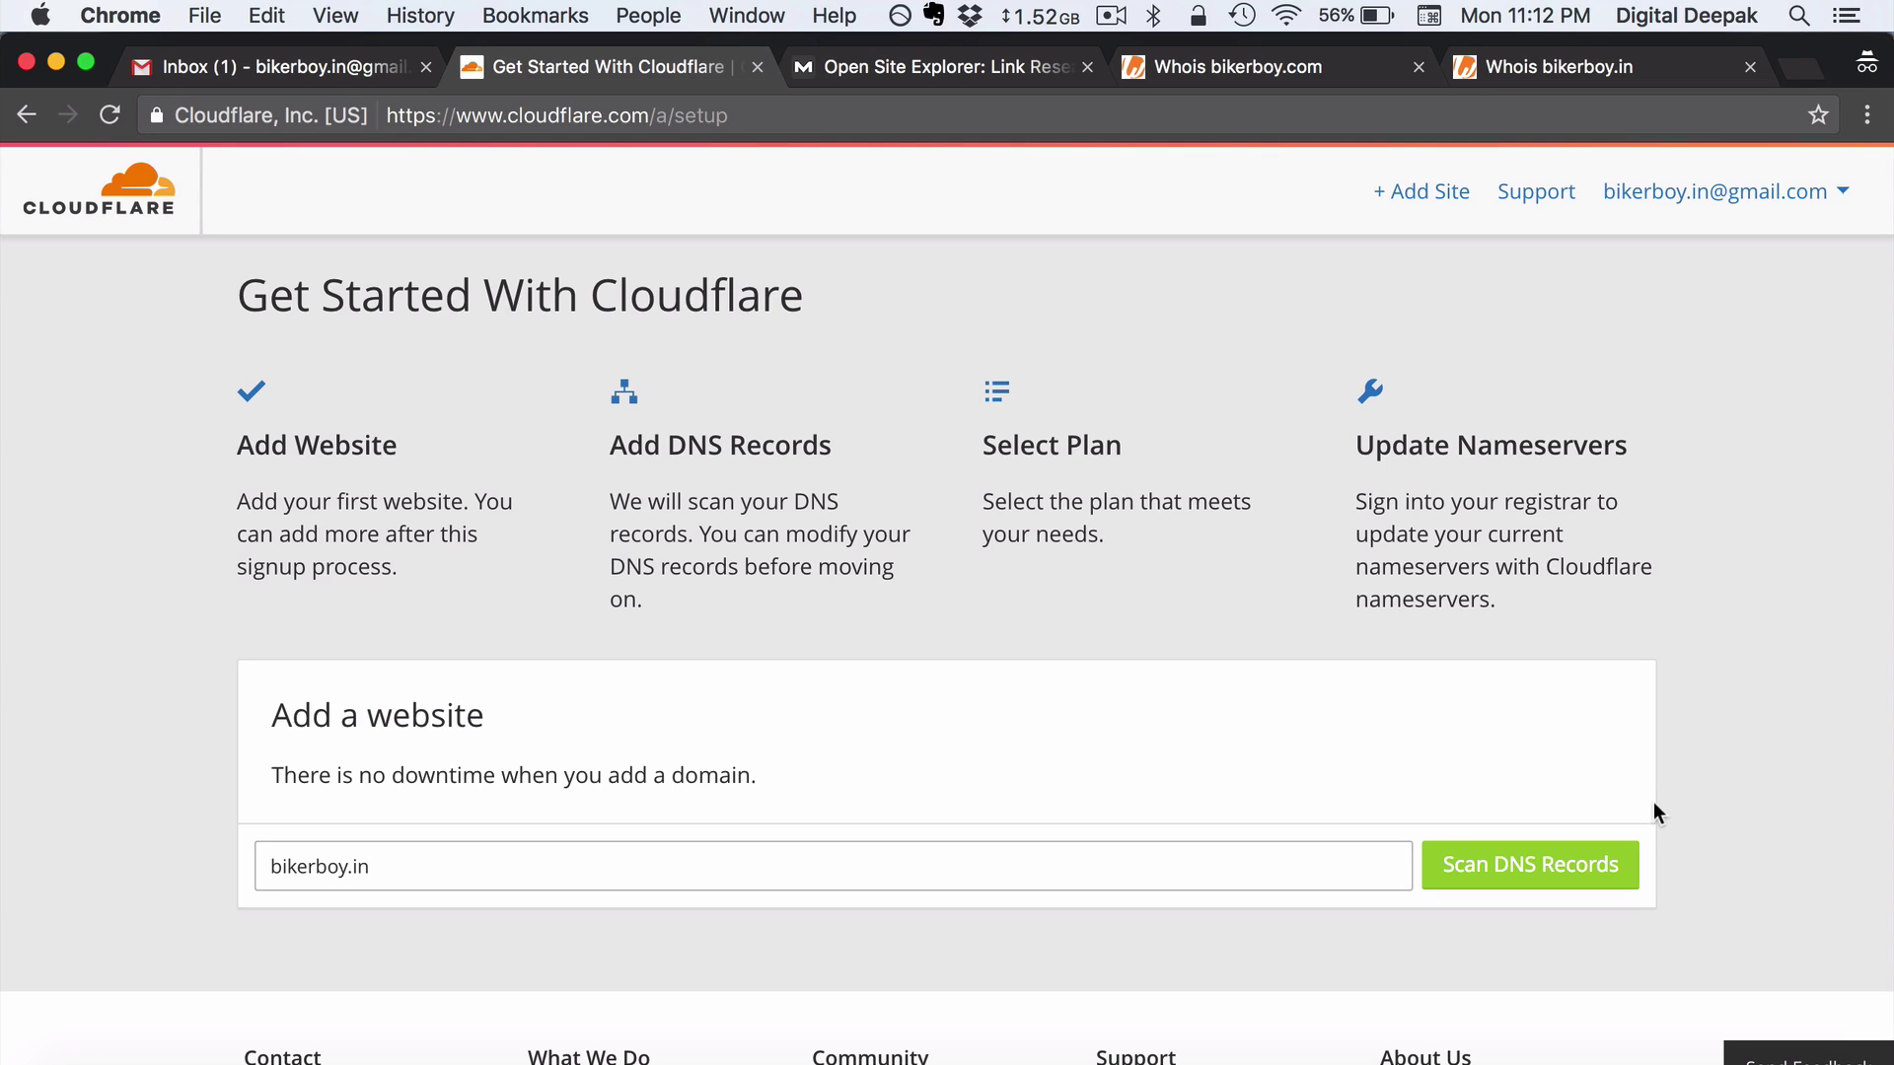
click(1584, 880)
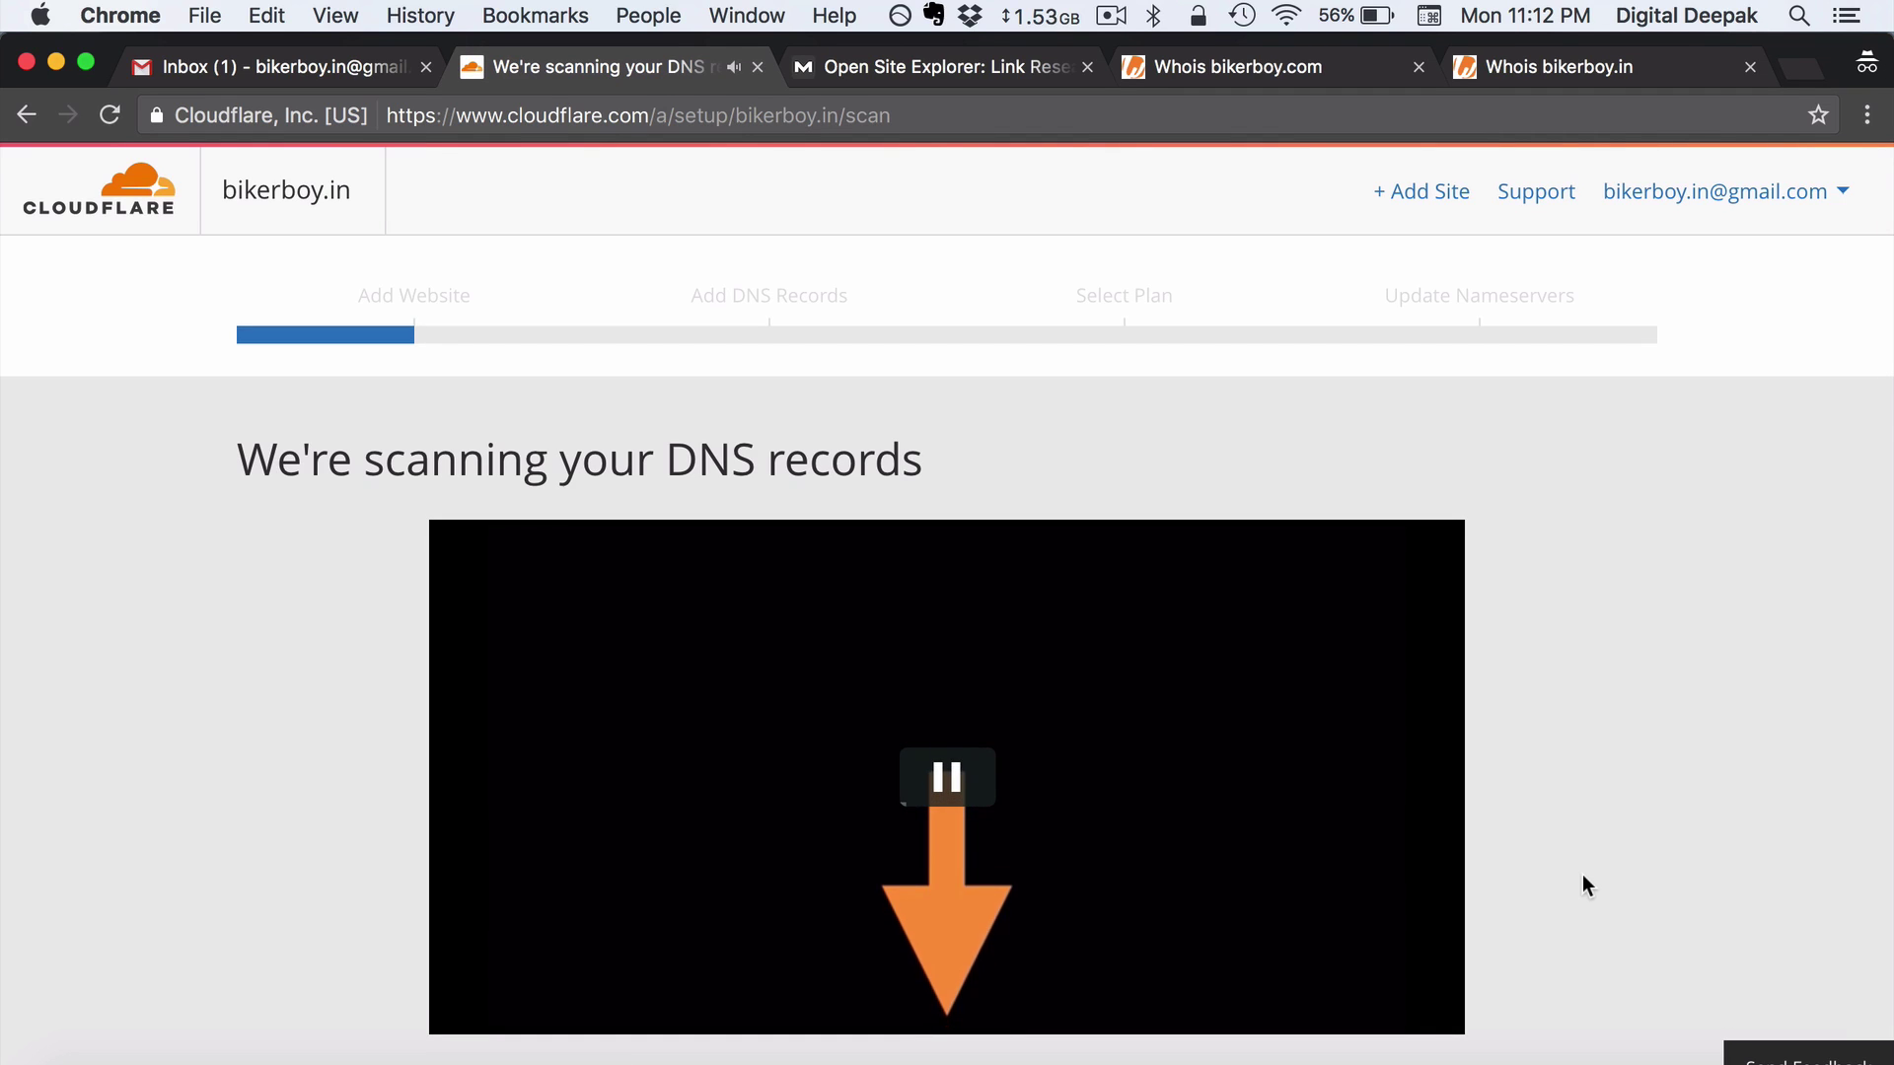
click(980, 787)
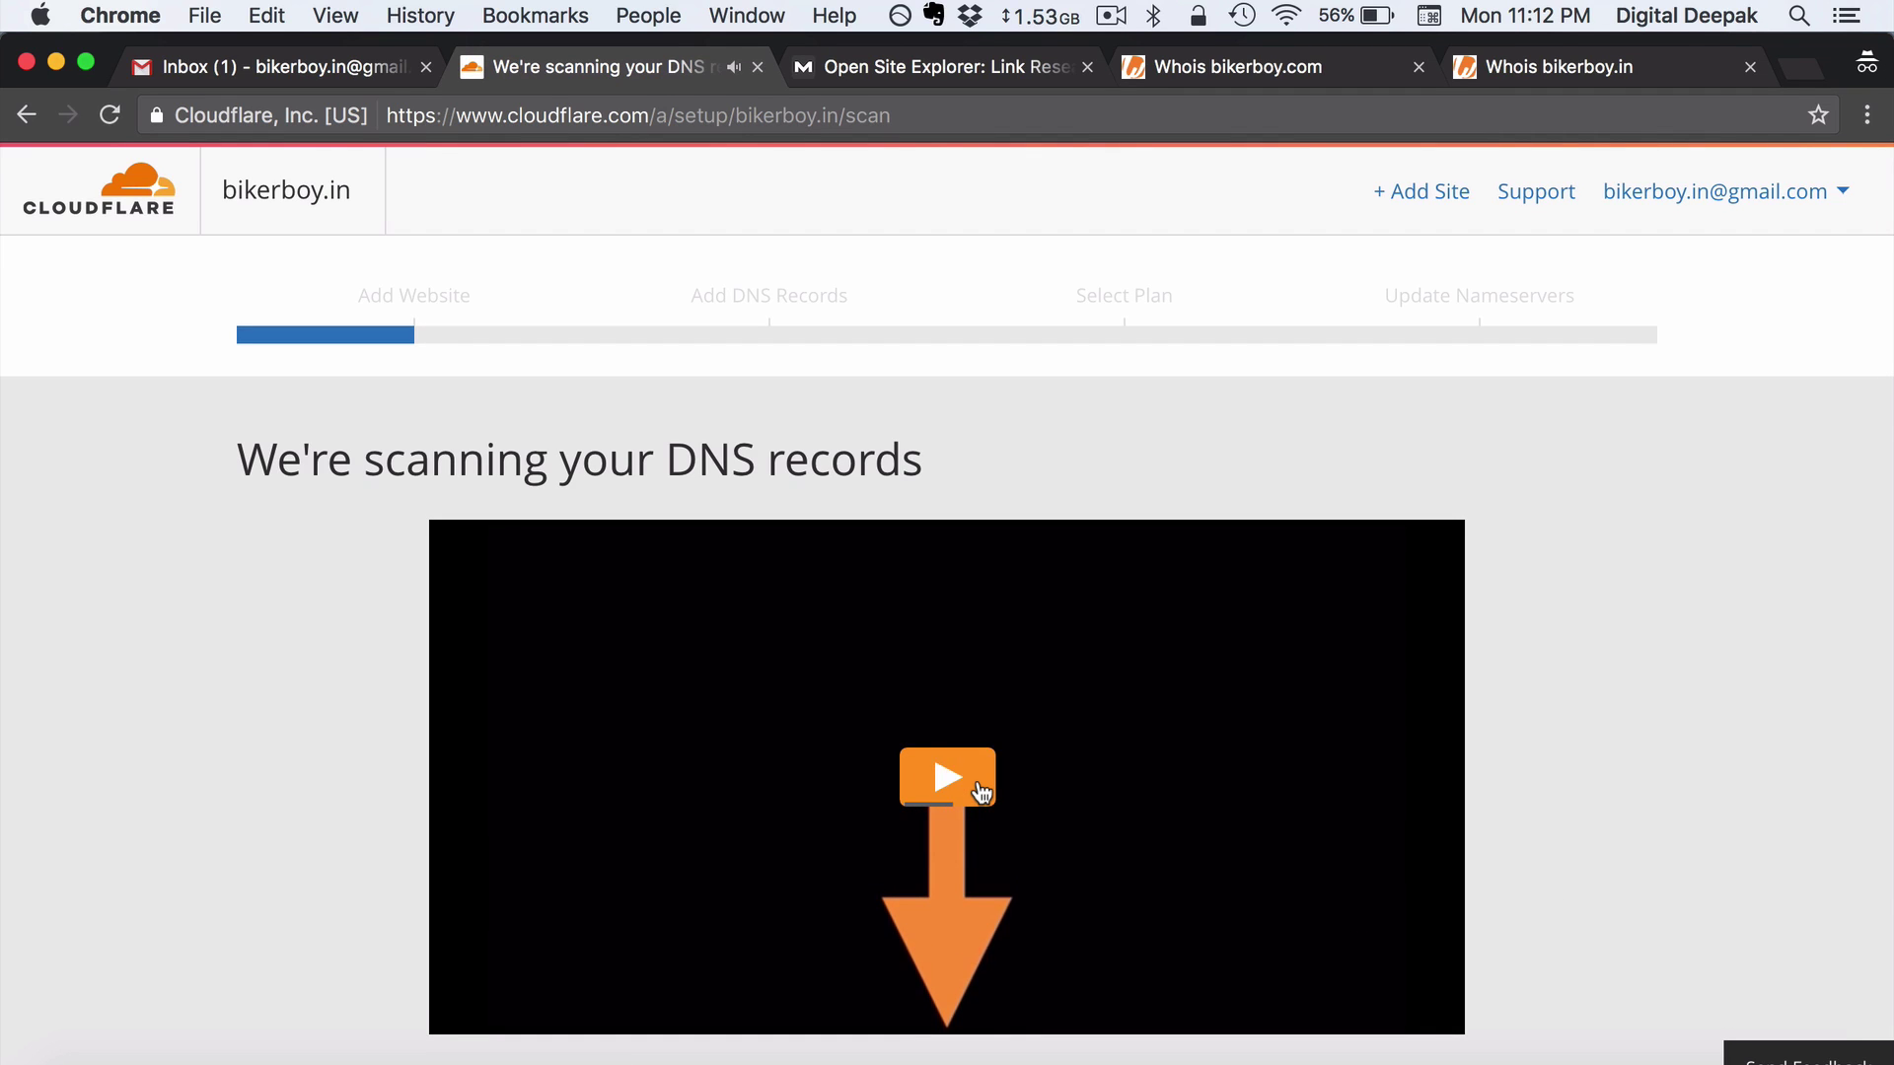
scroll(977, 779, down, 5)
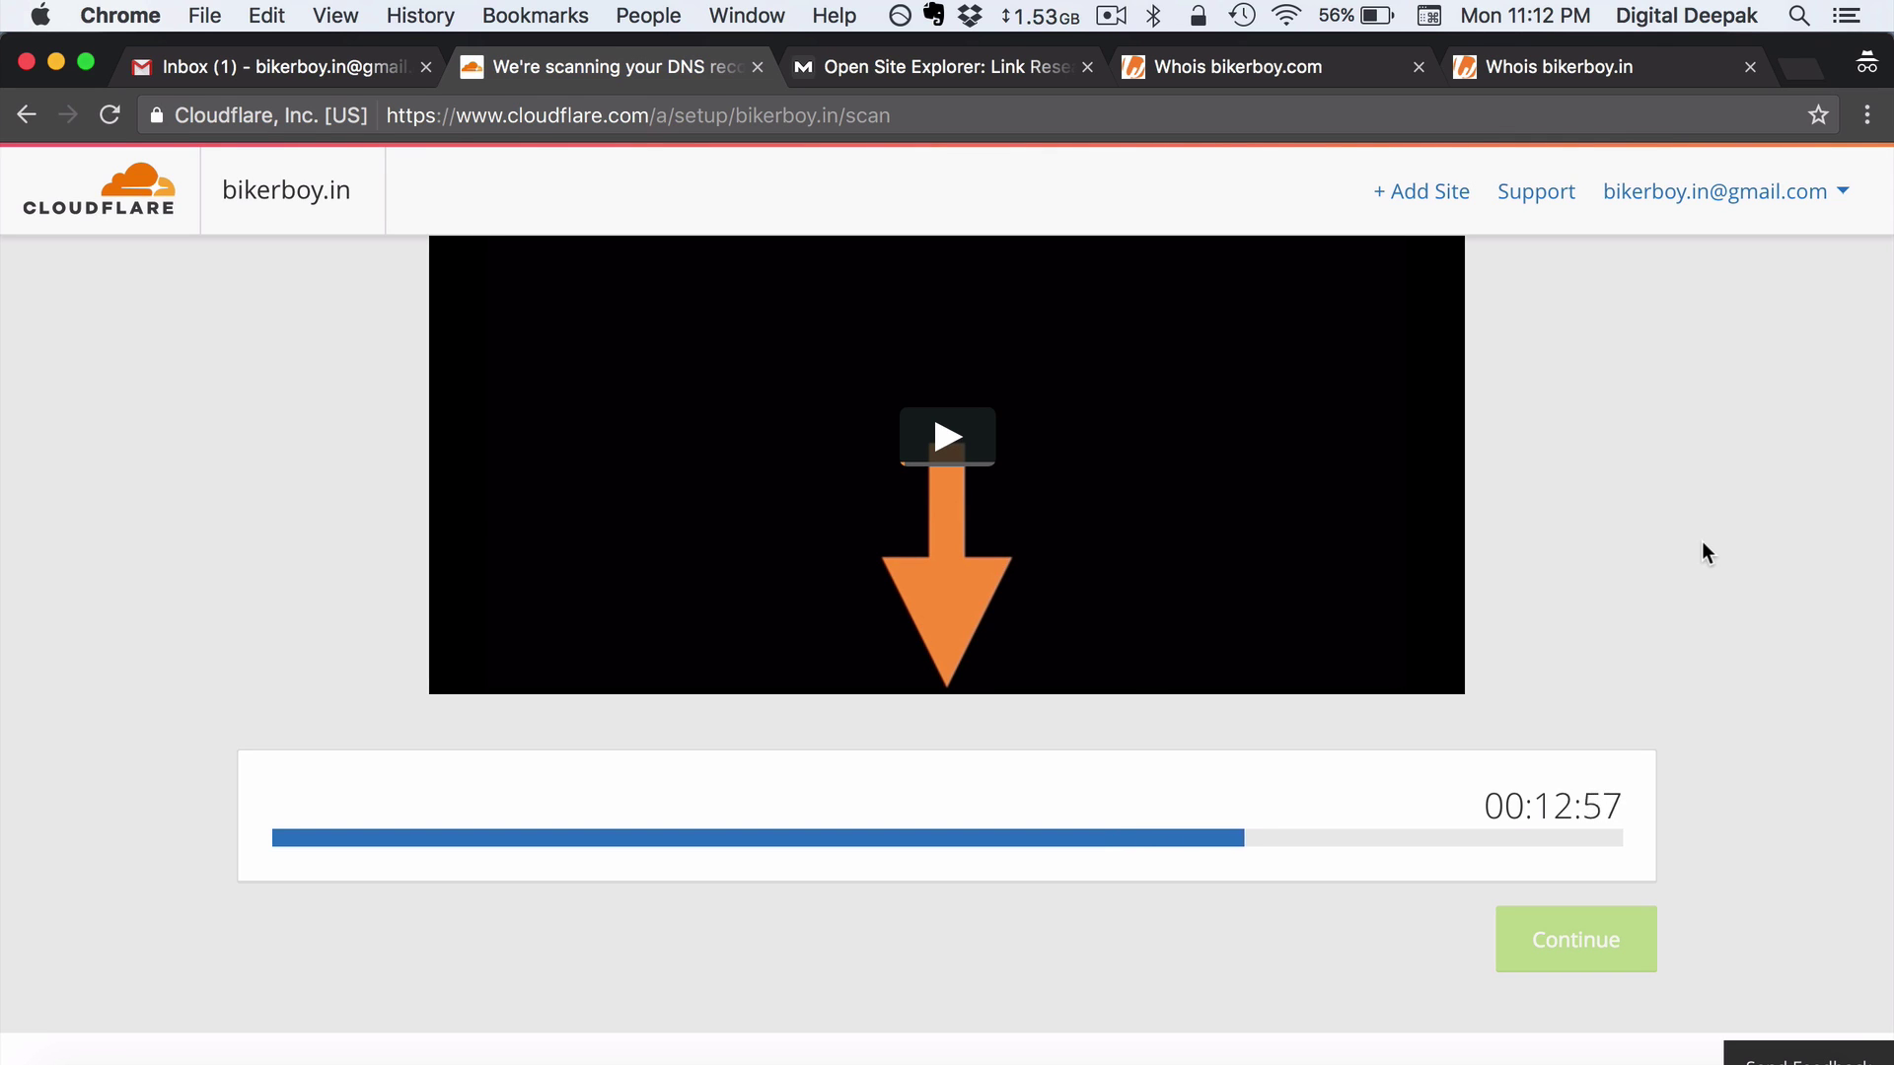
Read the Cloudflare welcome email in Gmail, then return to the finished DNS scan
click(304, 80)
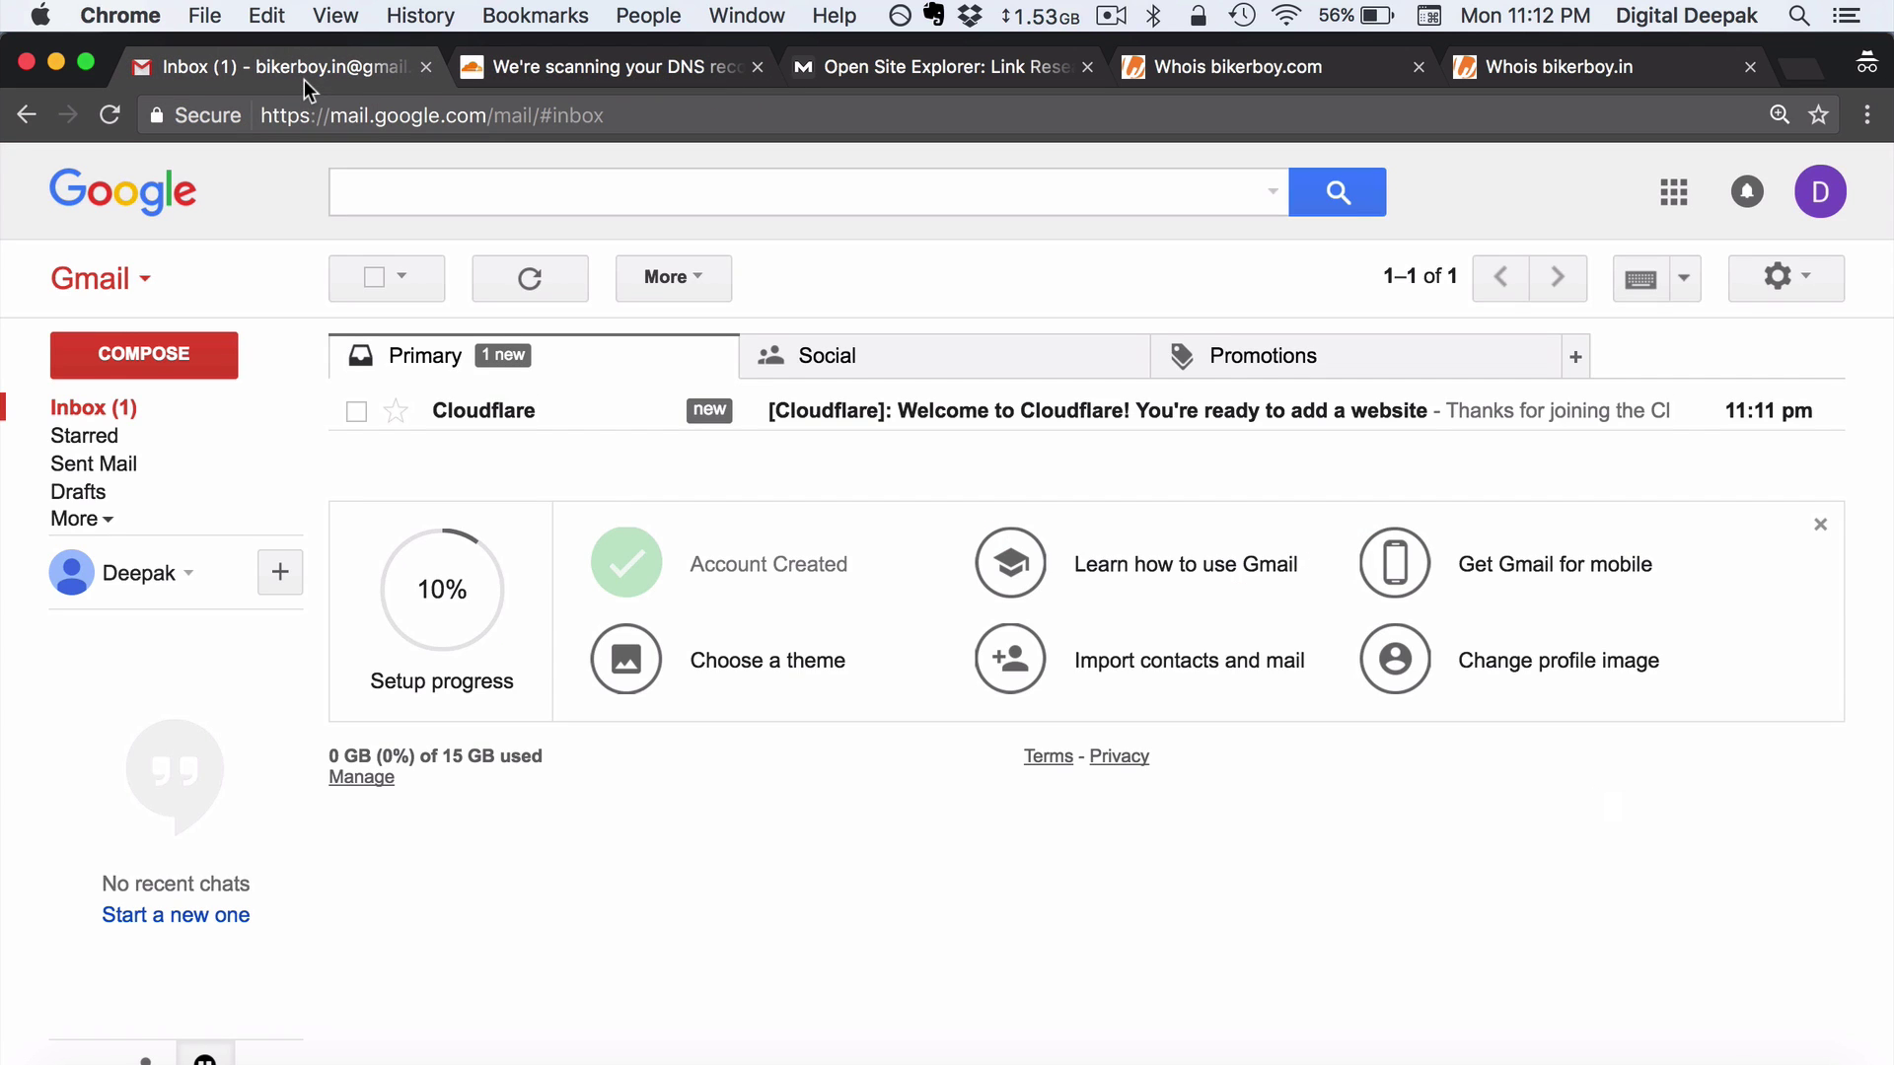
click(860, 415)
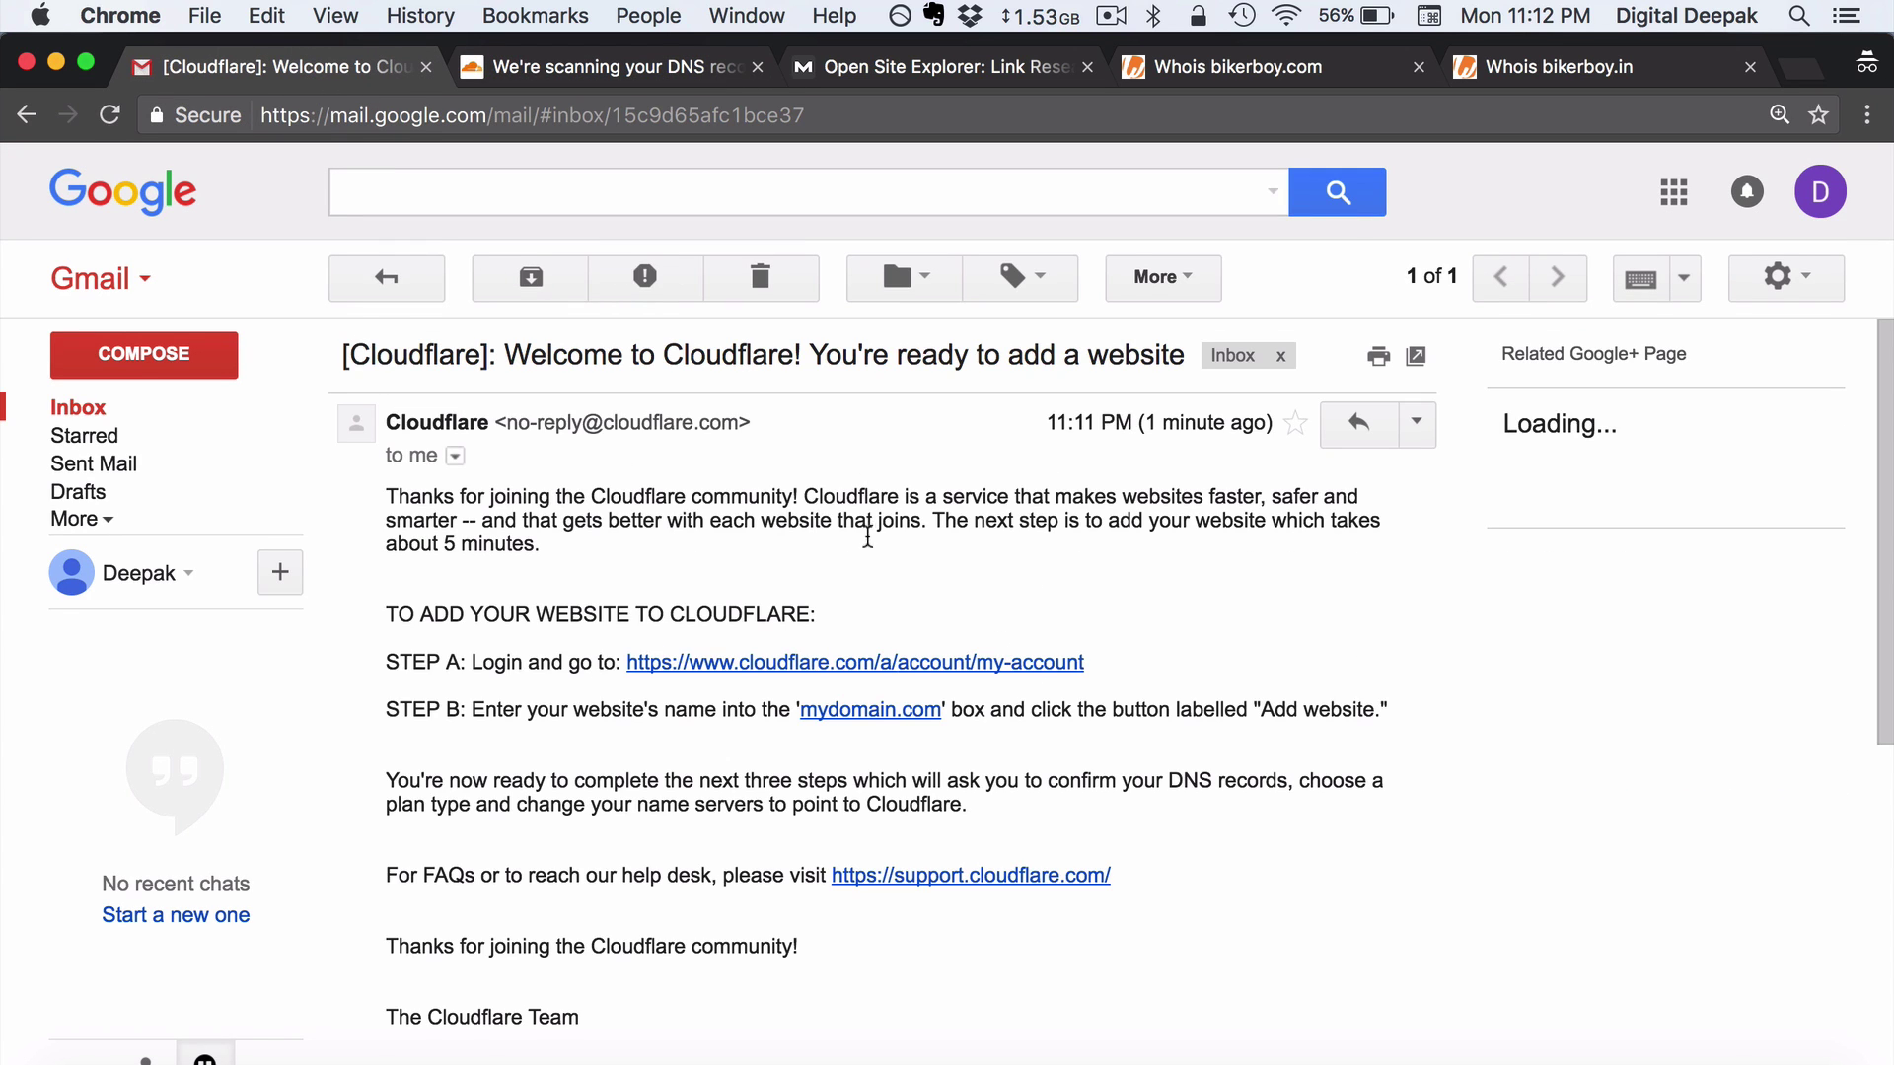
scroll(868, 562, down, 2)
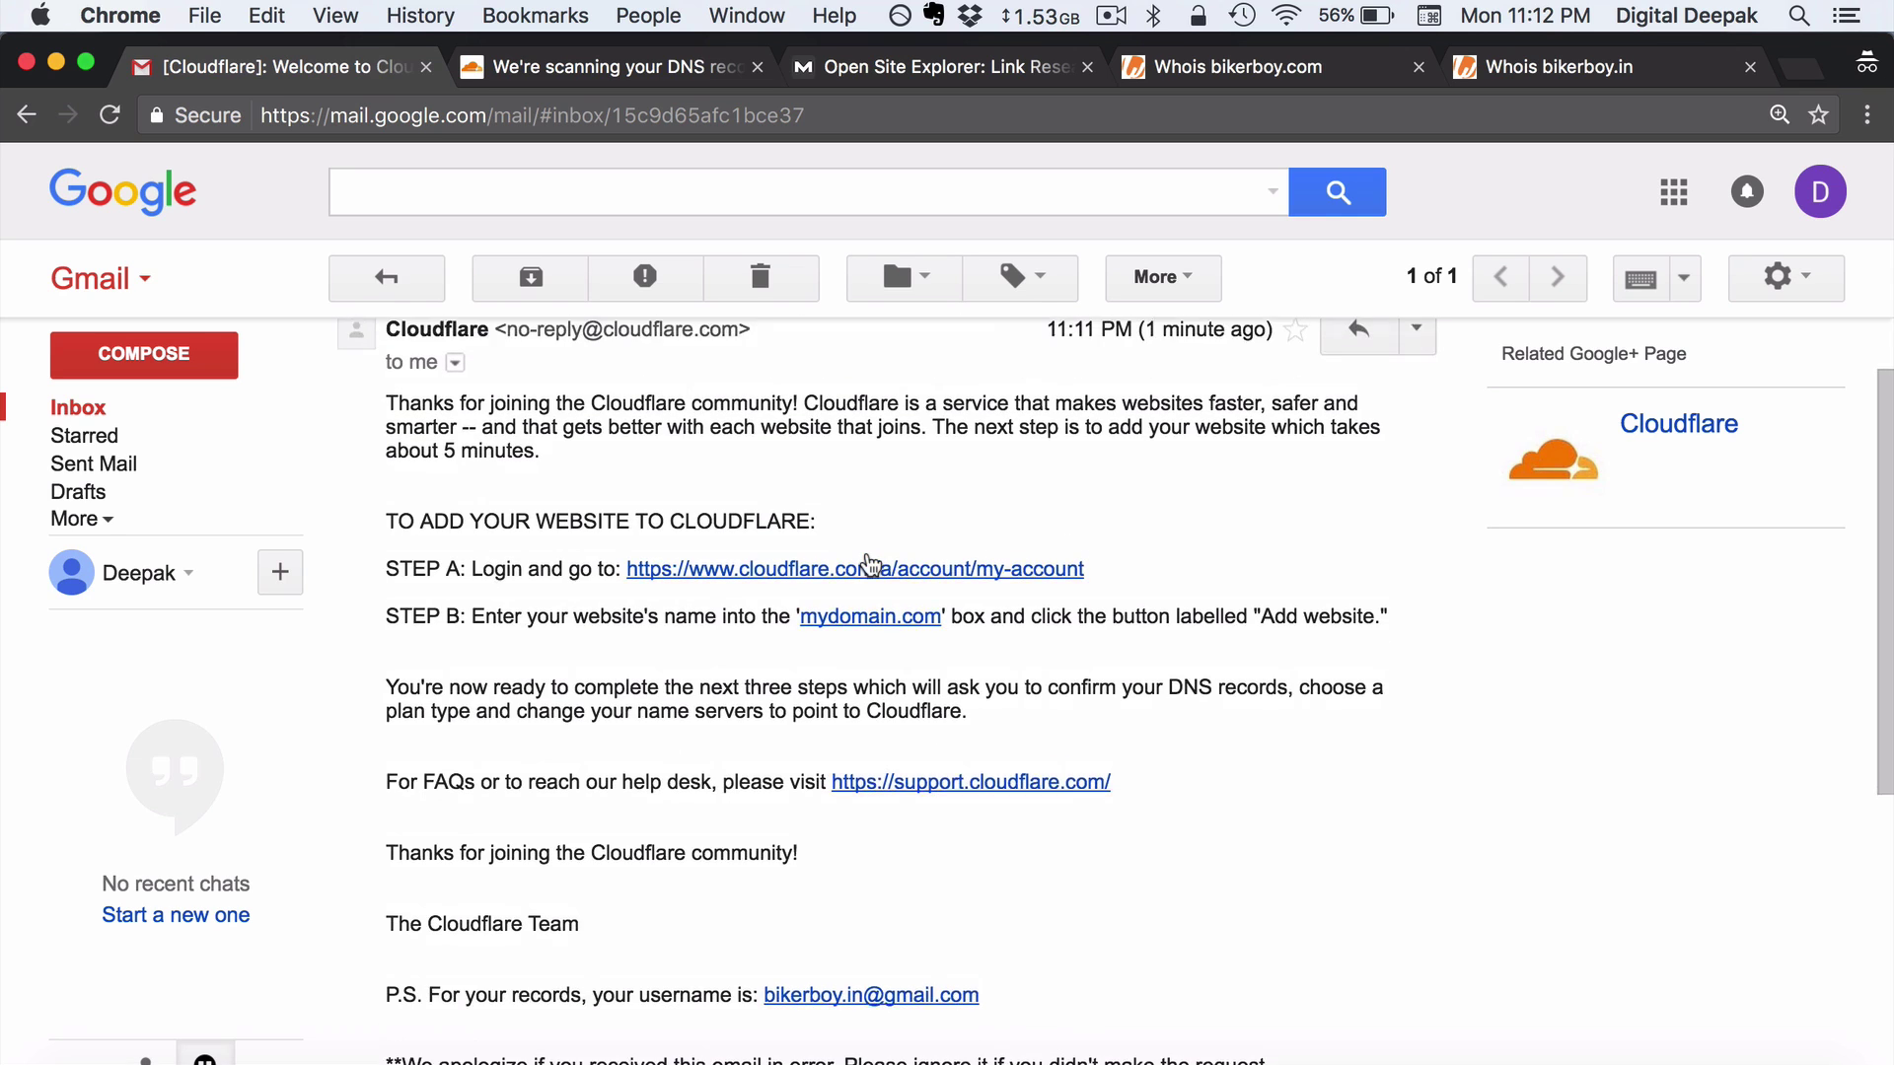
scroll(868, 552, up, 2)
click(651, 67)
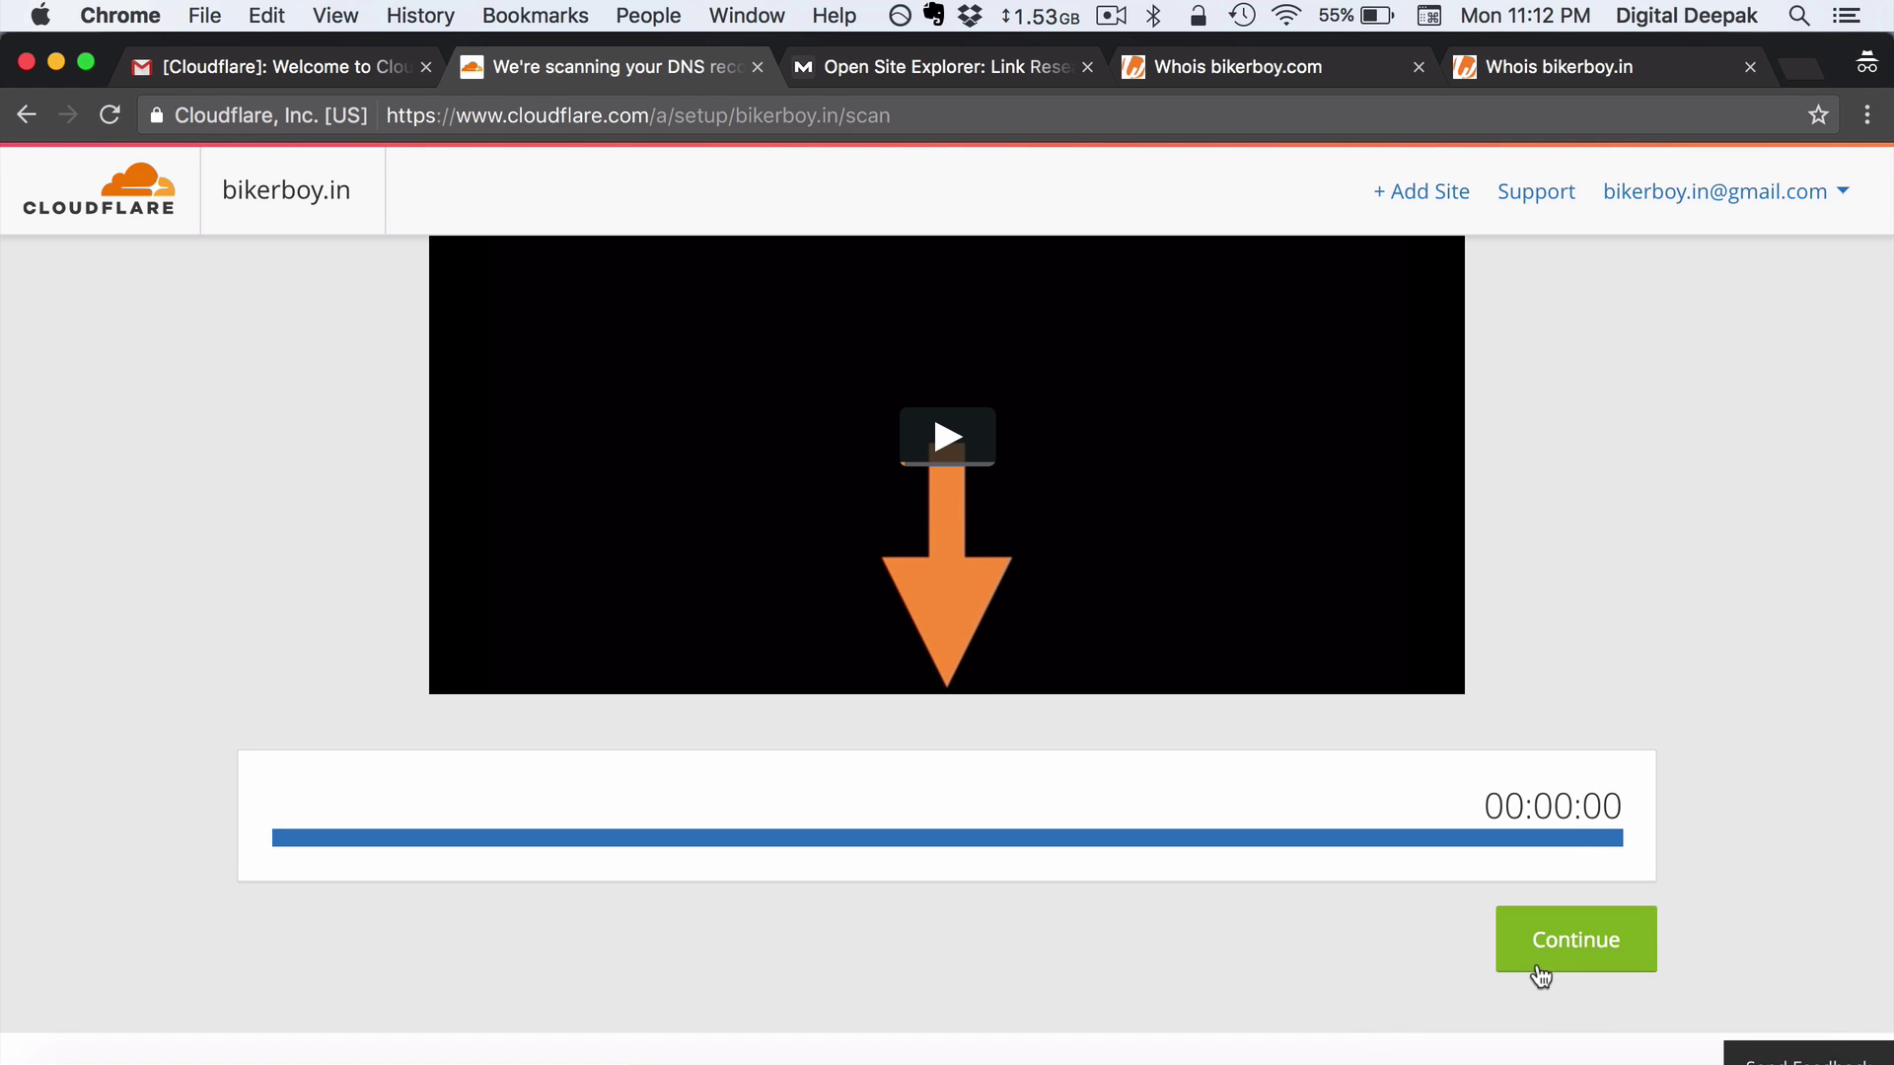
Continue to the DNS records review and begin deleting the wildcard * A record
click(1536, 969)
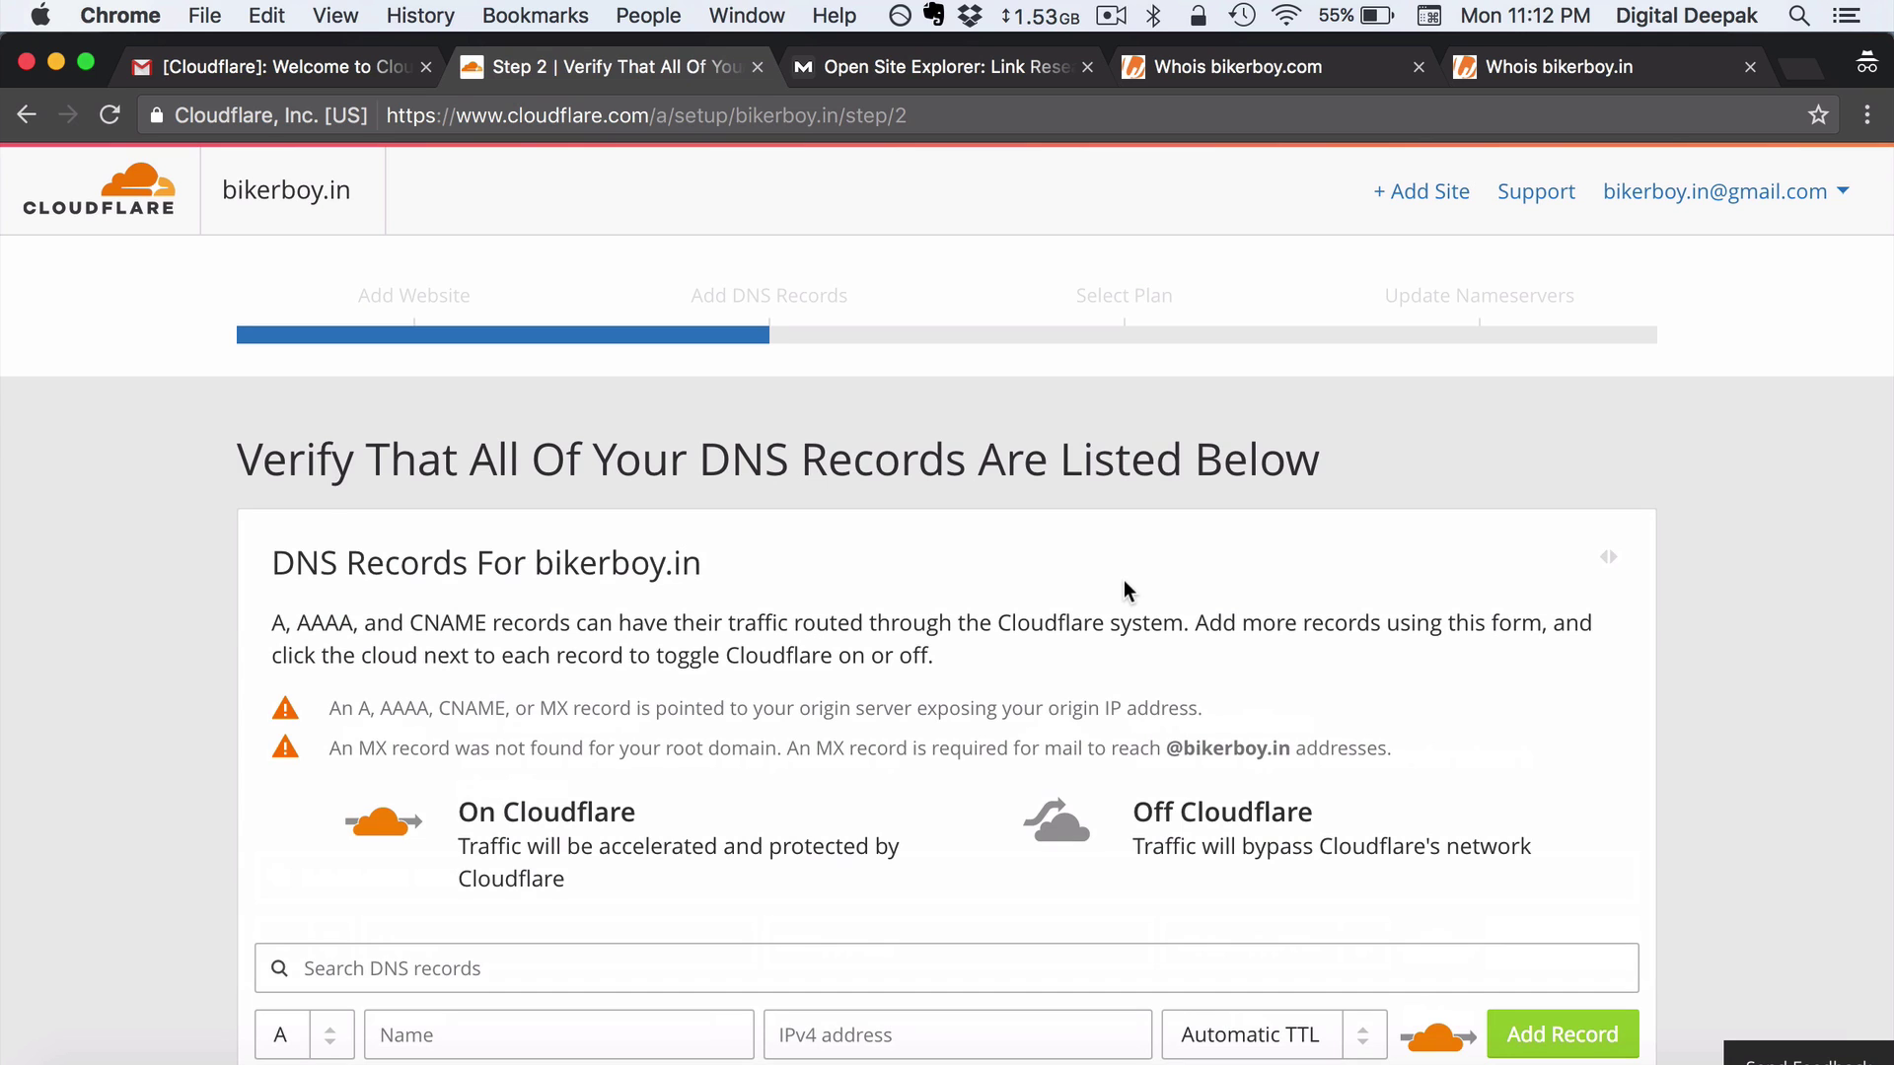
scroll(1126, 590, down, 5)
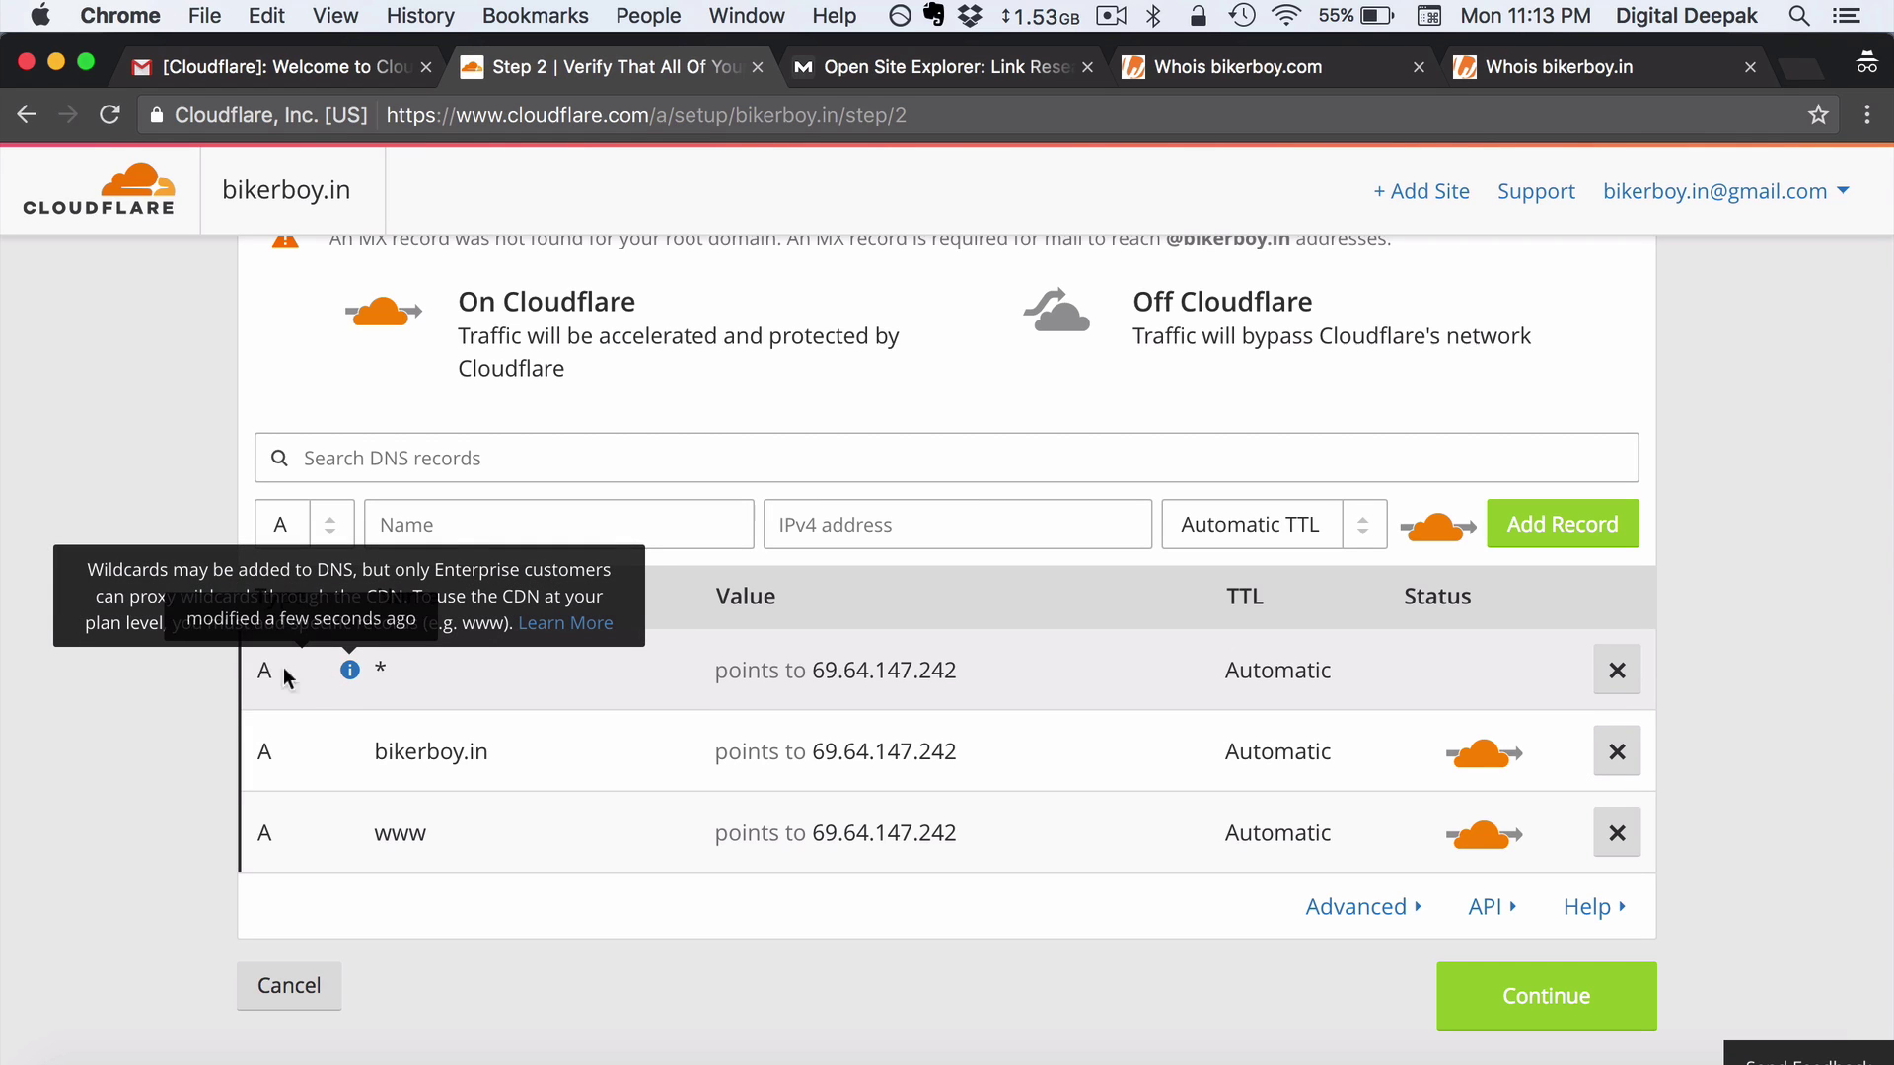
click(537, 508)
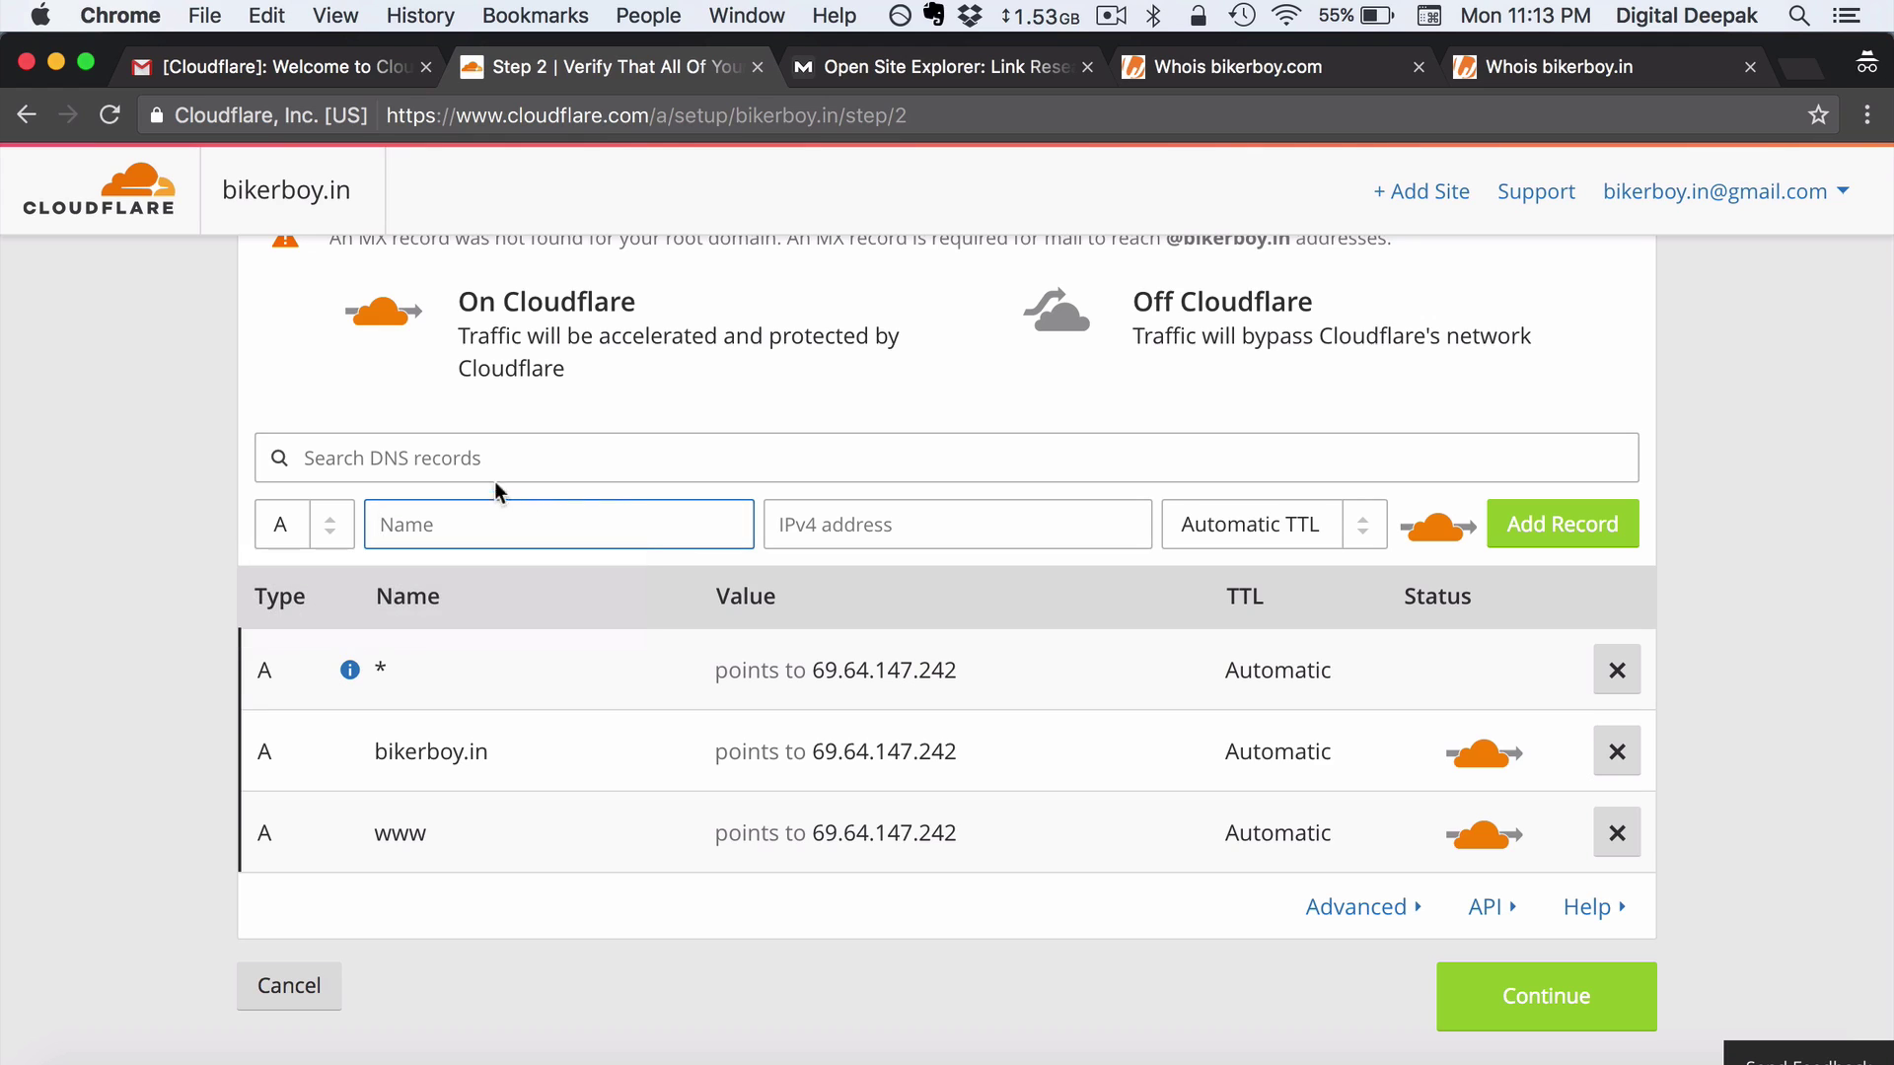
click(867, 523)
click(62, 487)
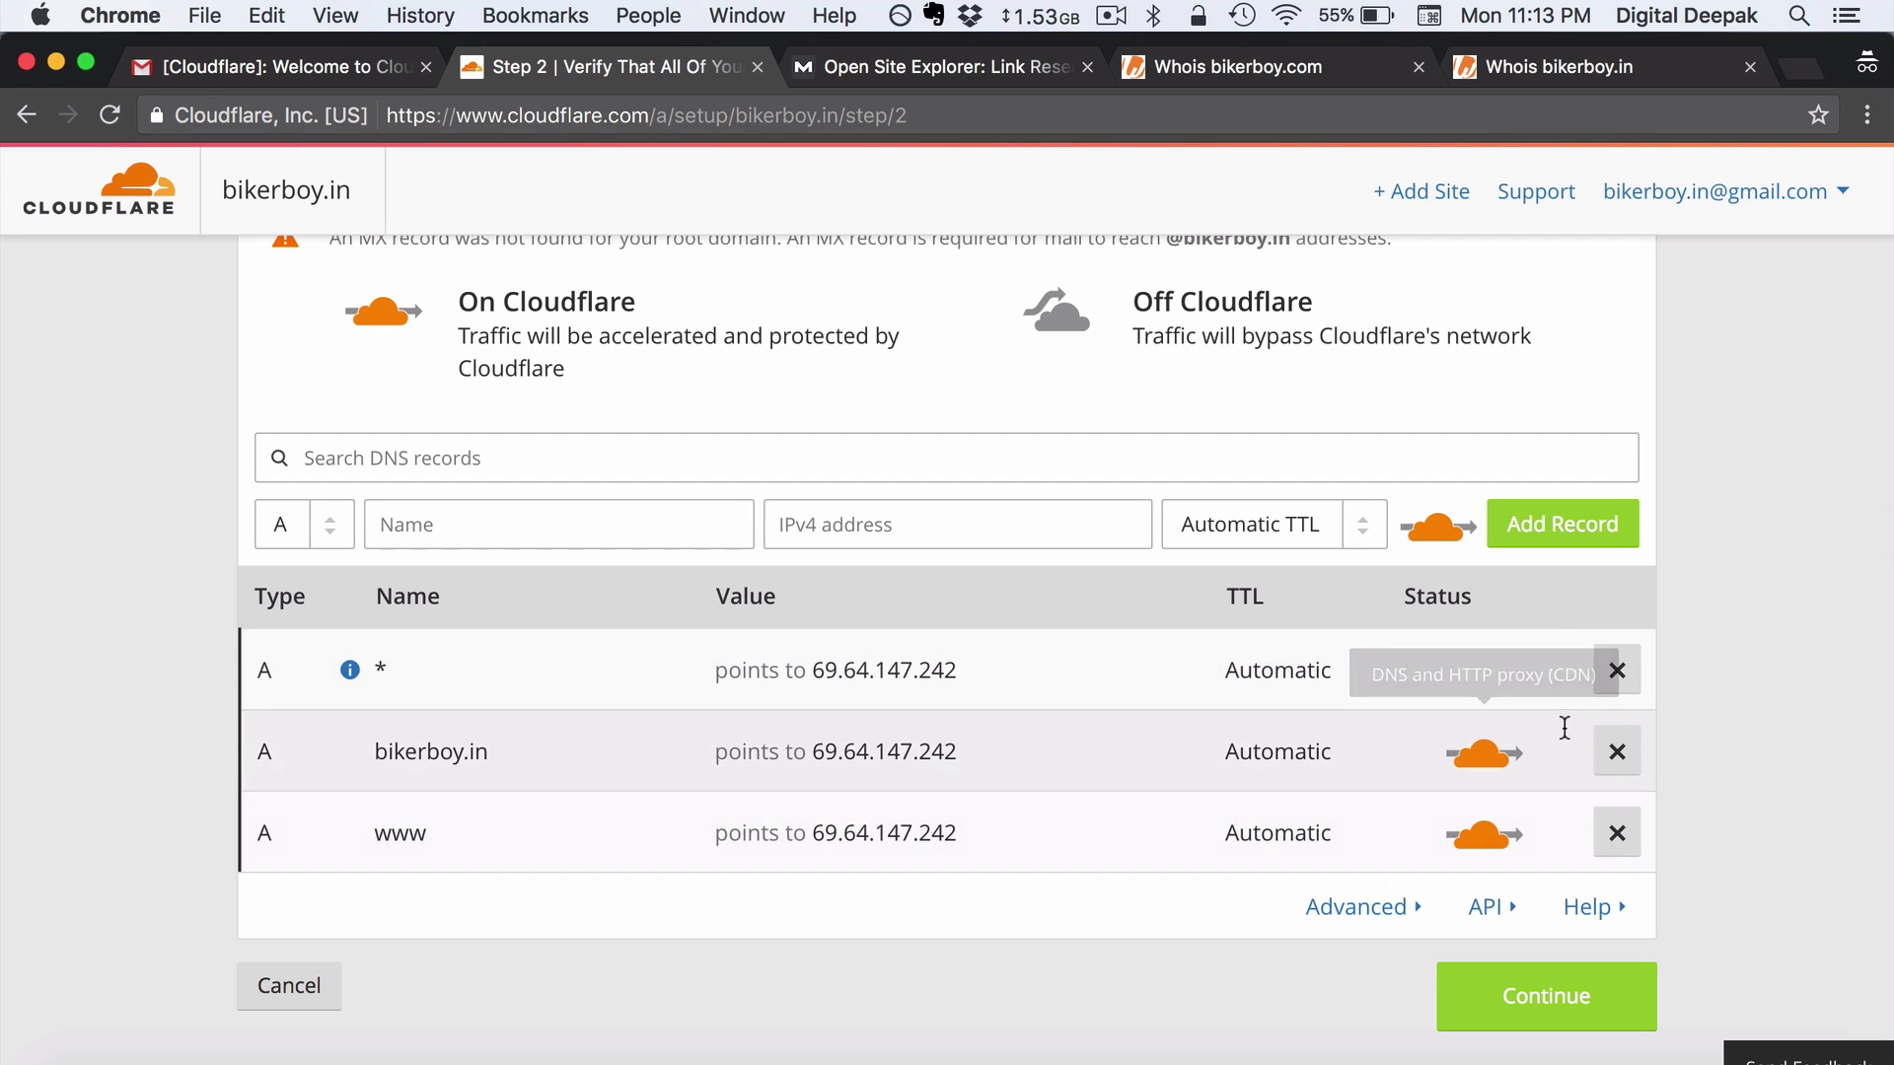
Delete the *, bikerboy.in and www A records, confirming each deletion
click(1625, 677)
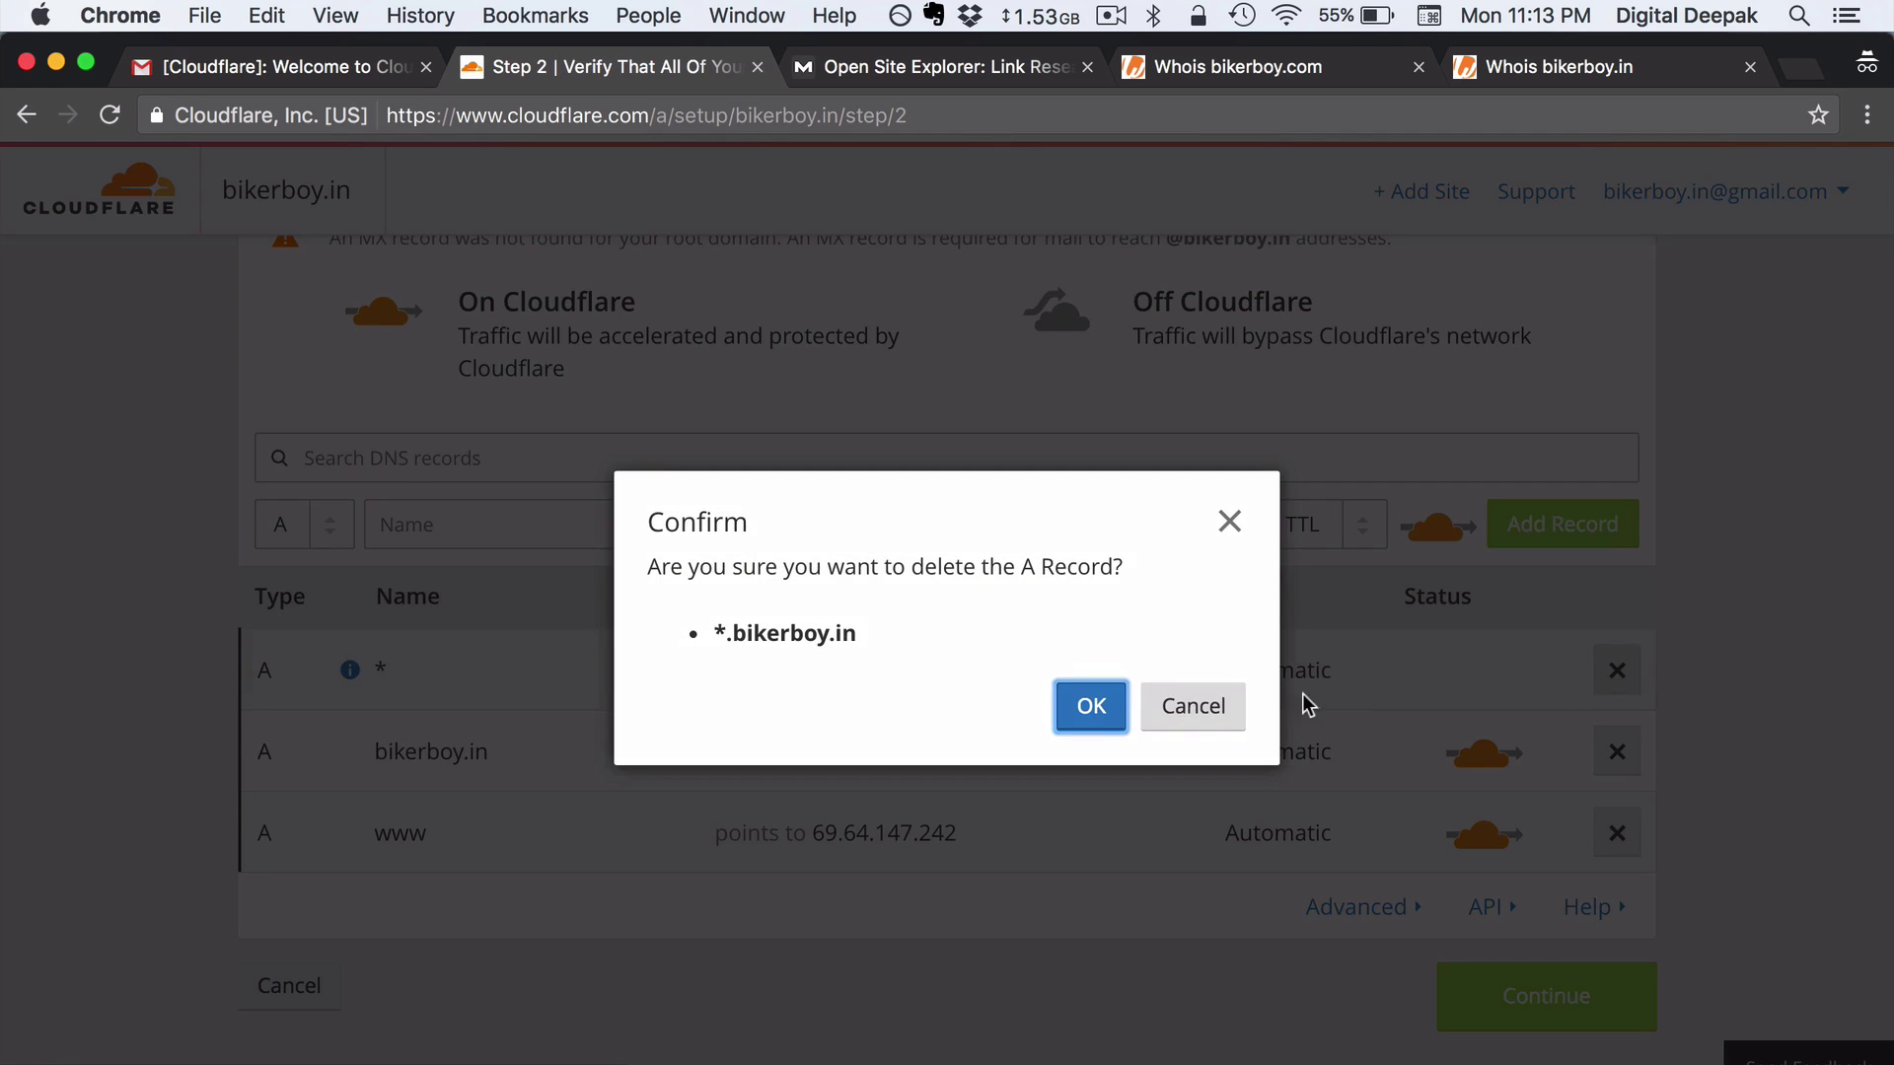
click(1089, 704)
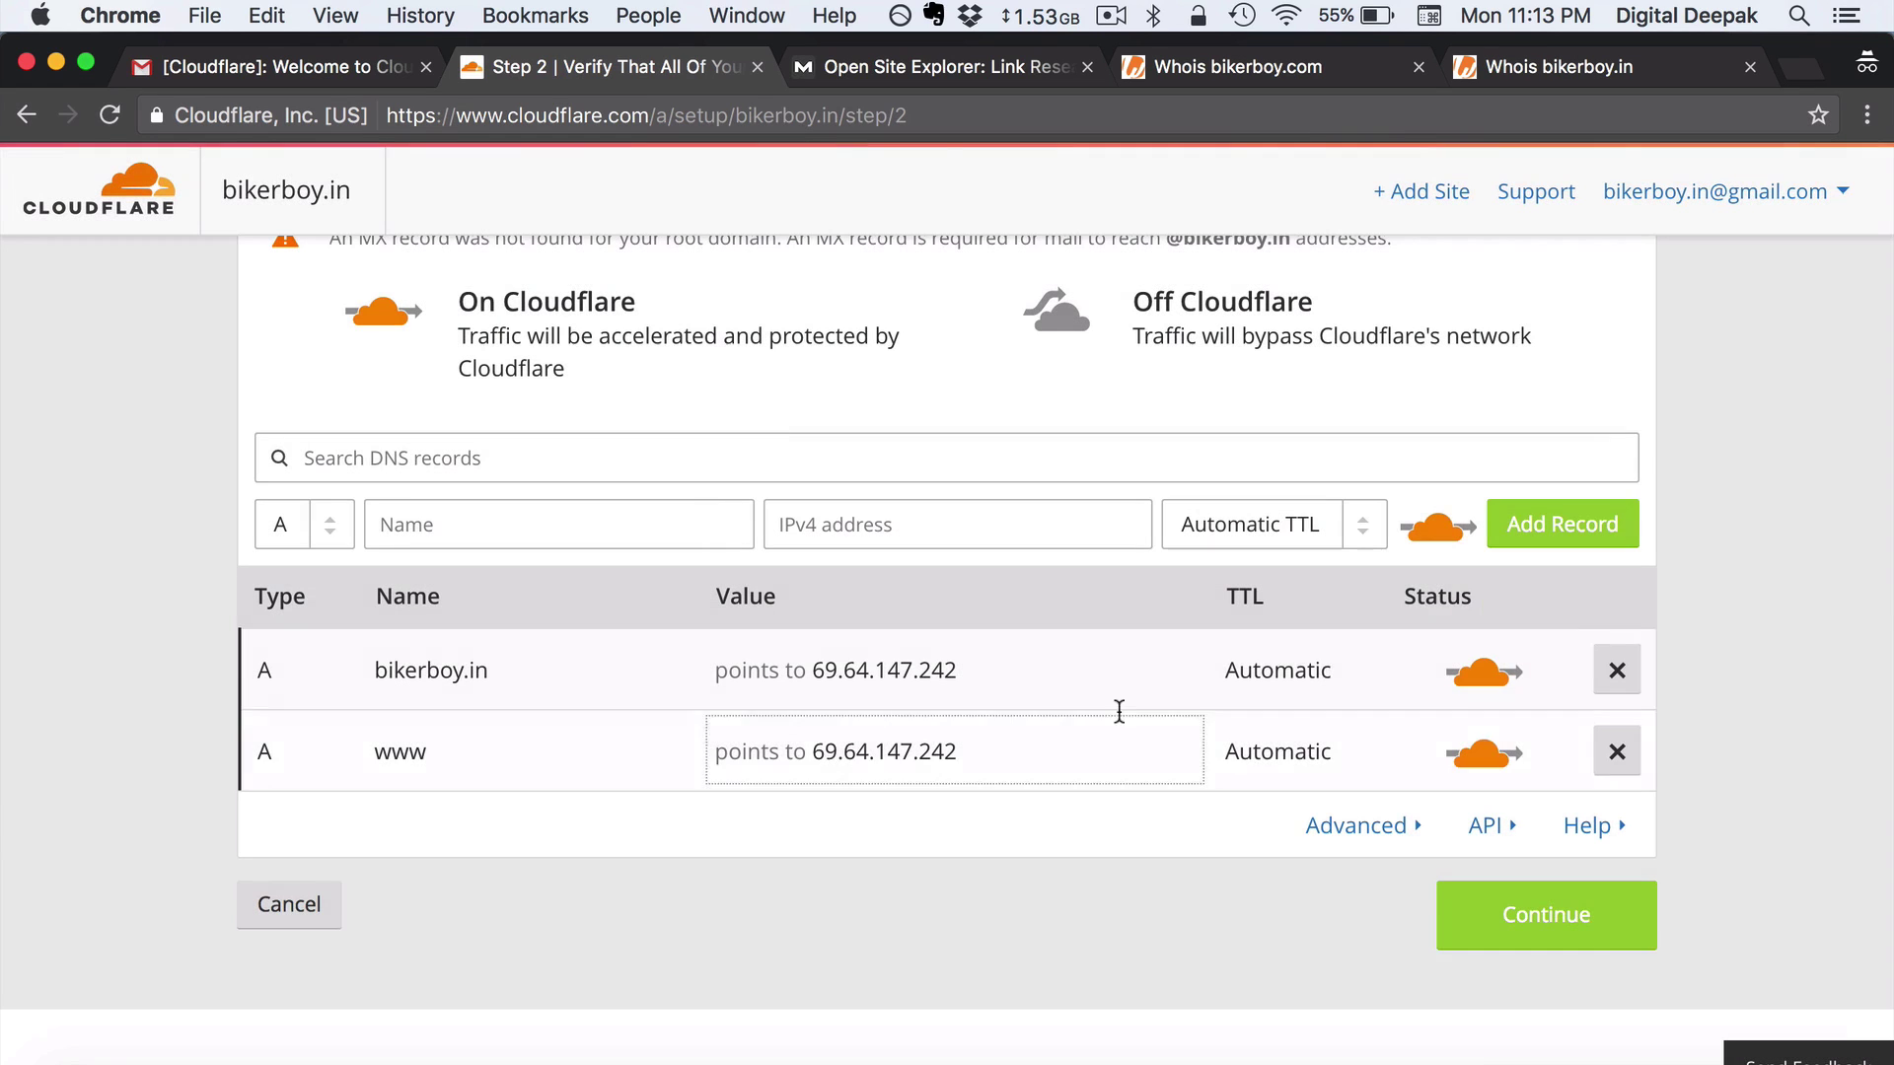
click(1617, 668)
click(1109, 695)
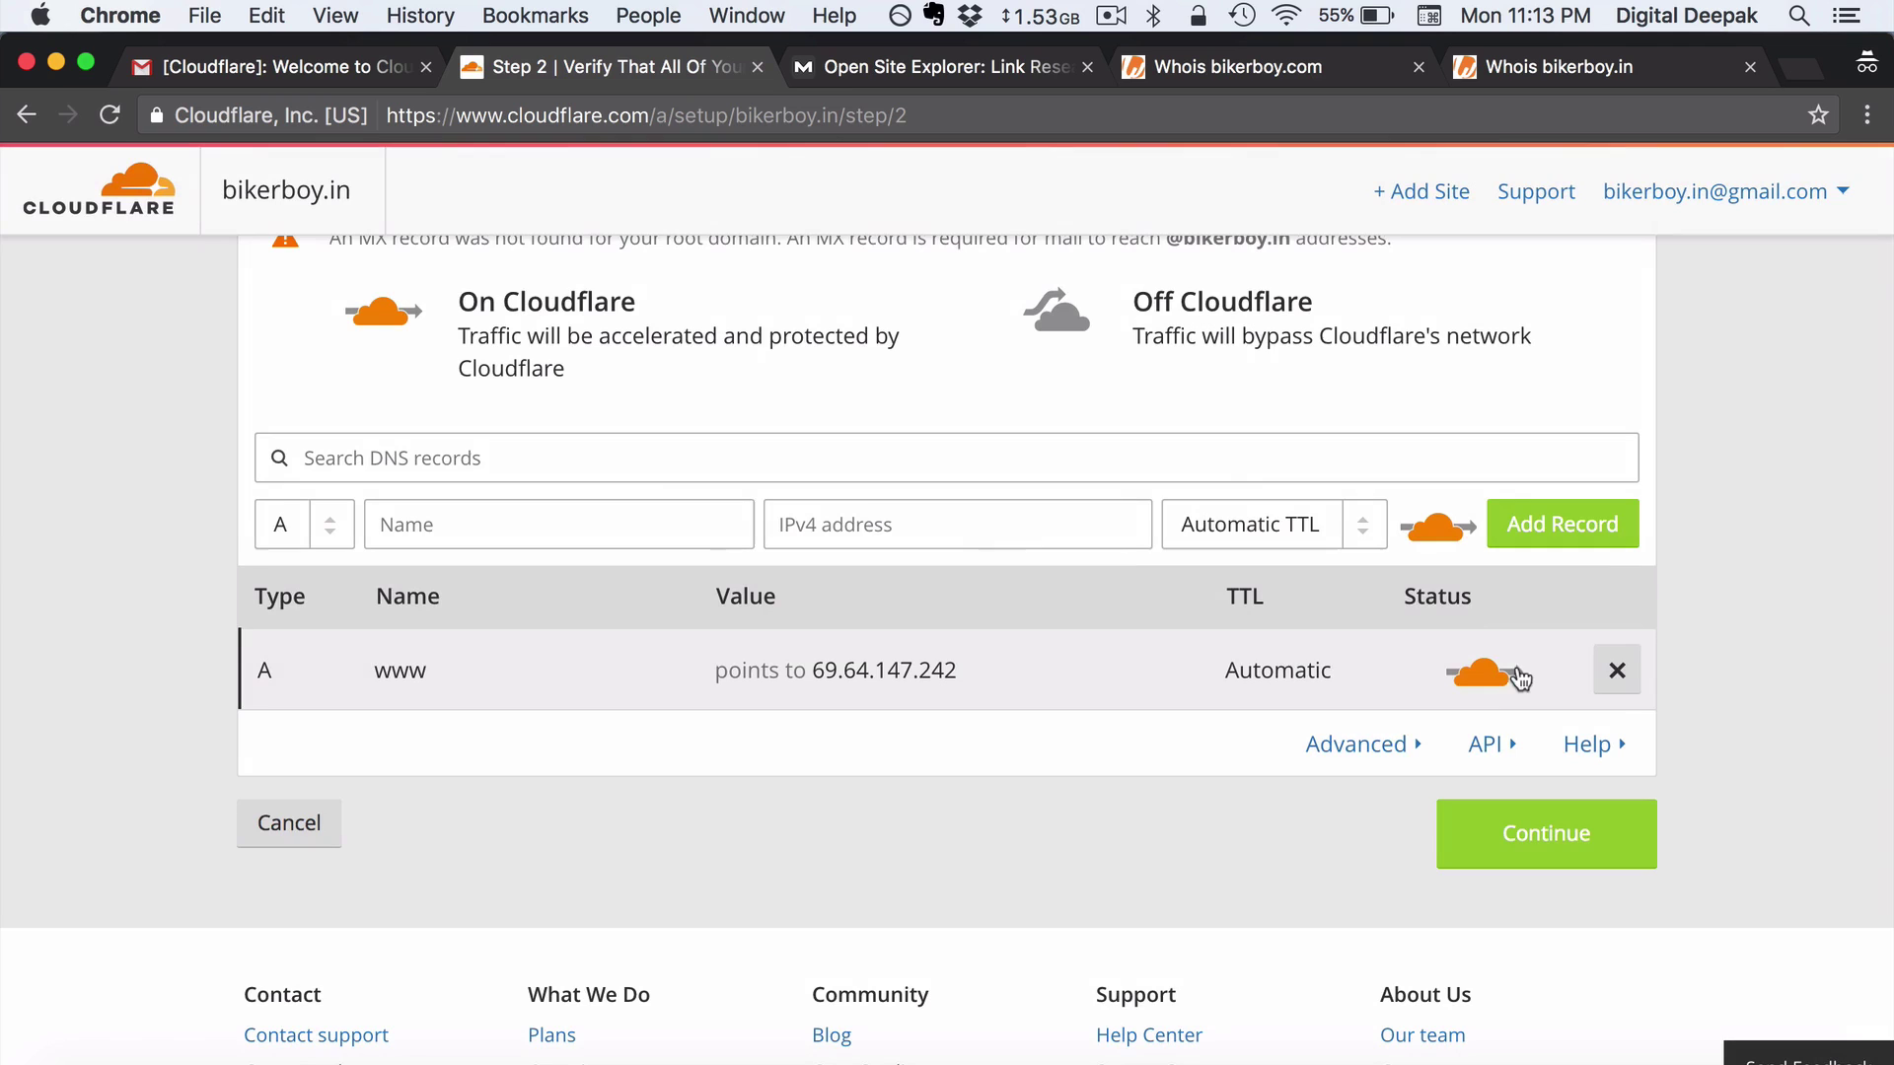
click(1617, 670)
click(1091, 707)
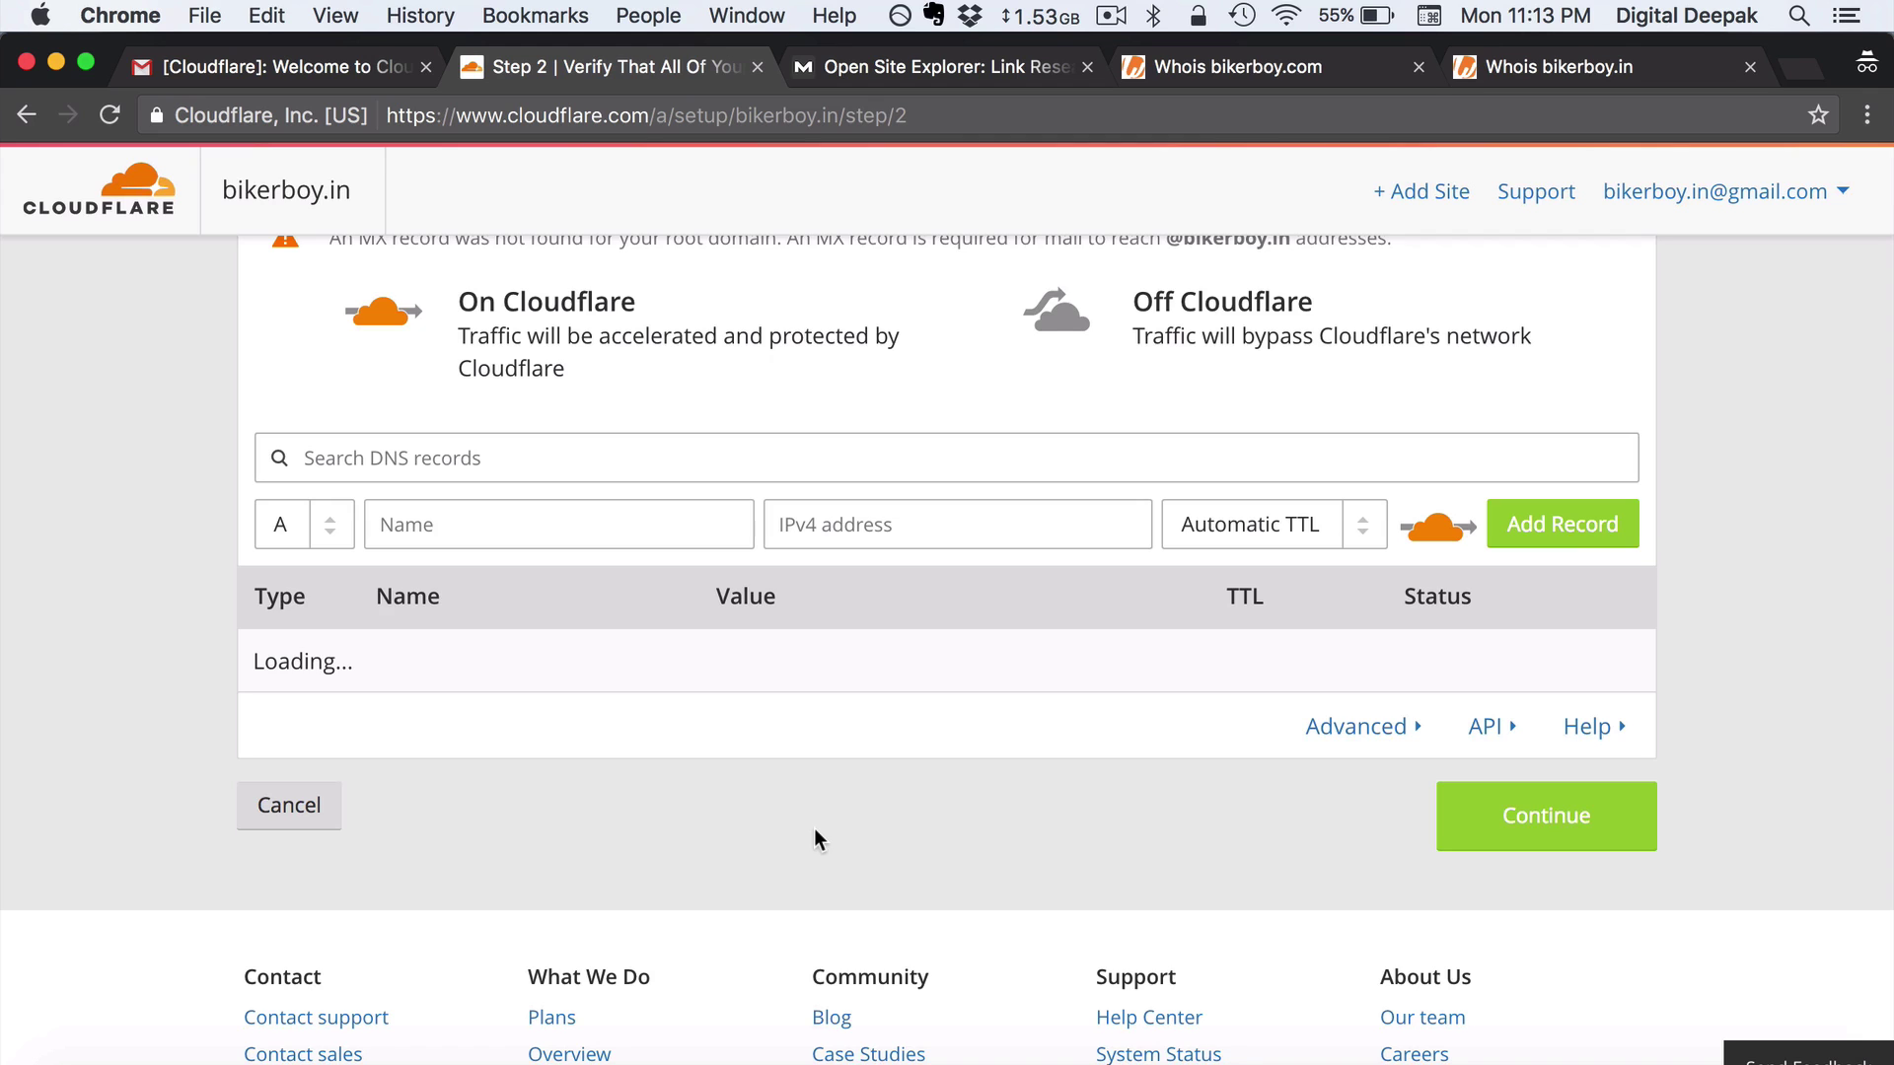
scroll(814, 826, up, 5)
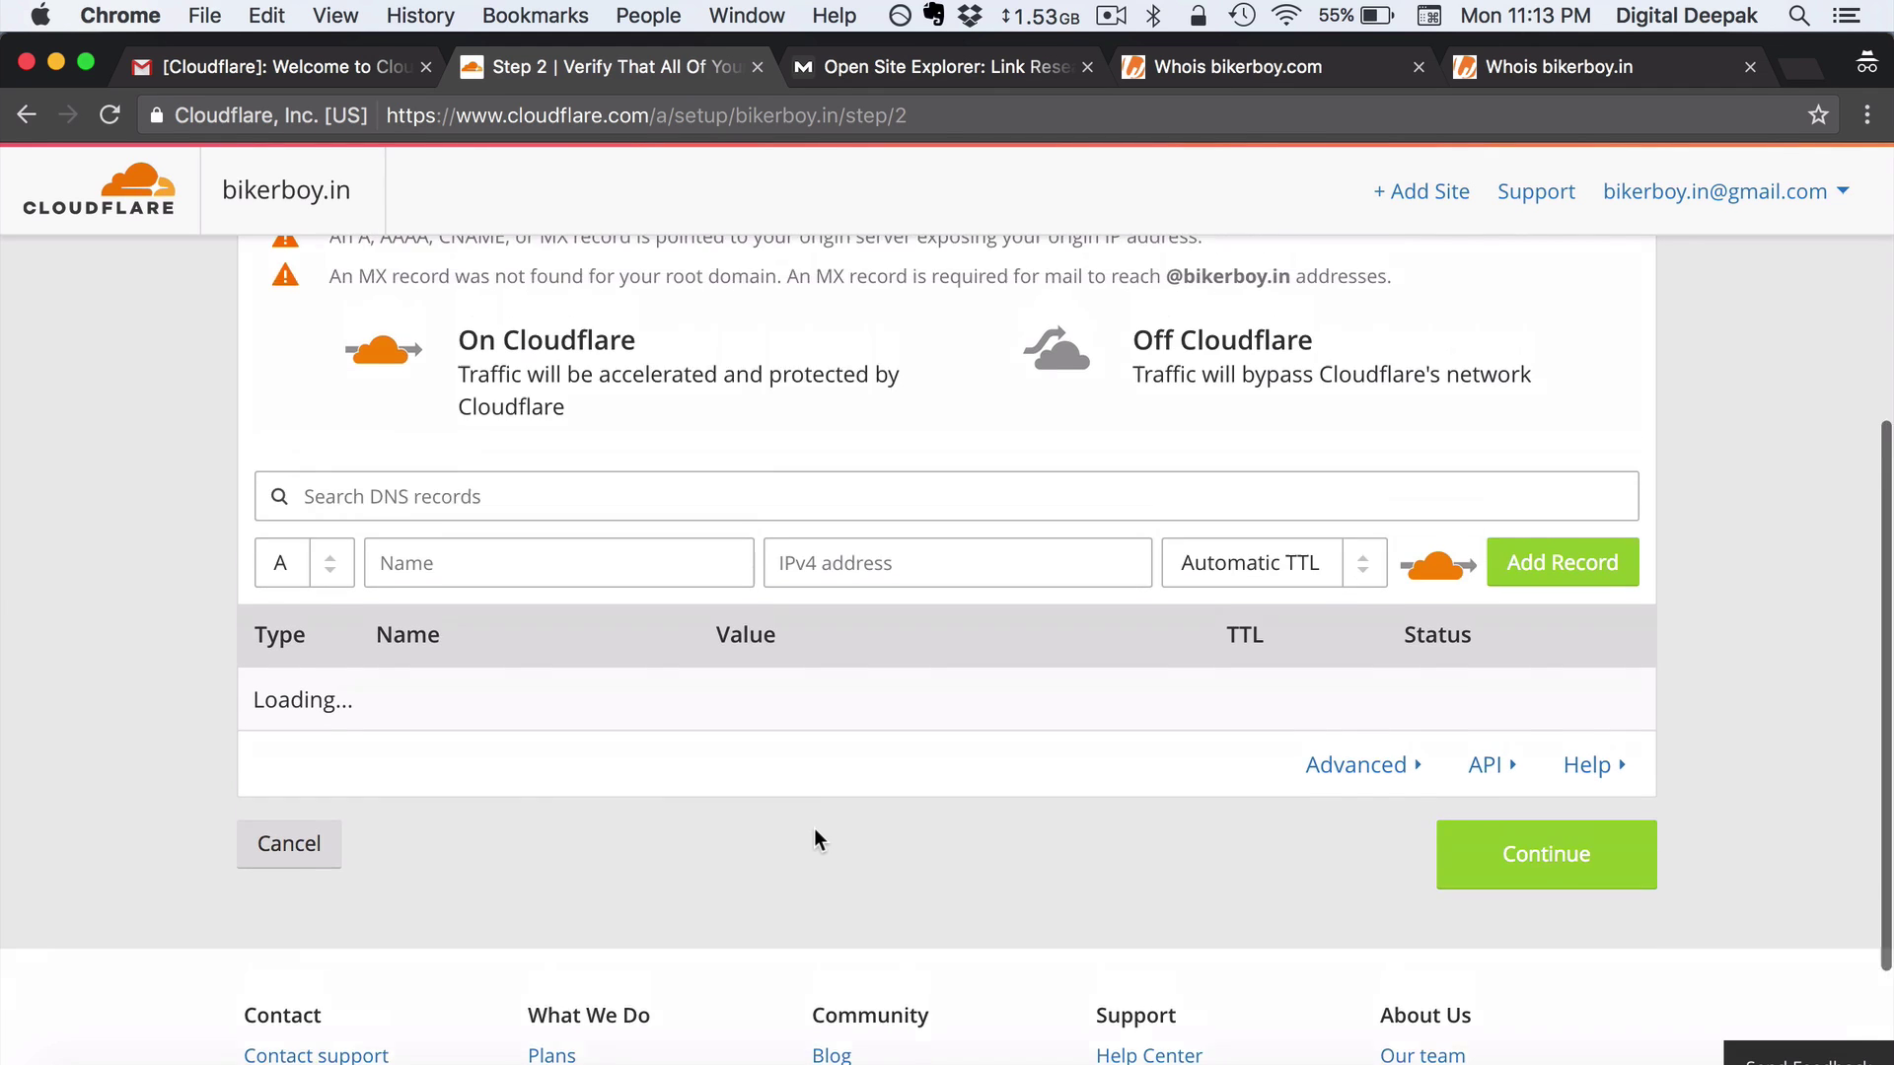
scroll(818, 840, down, 1)
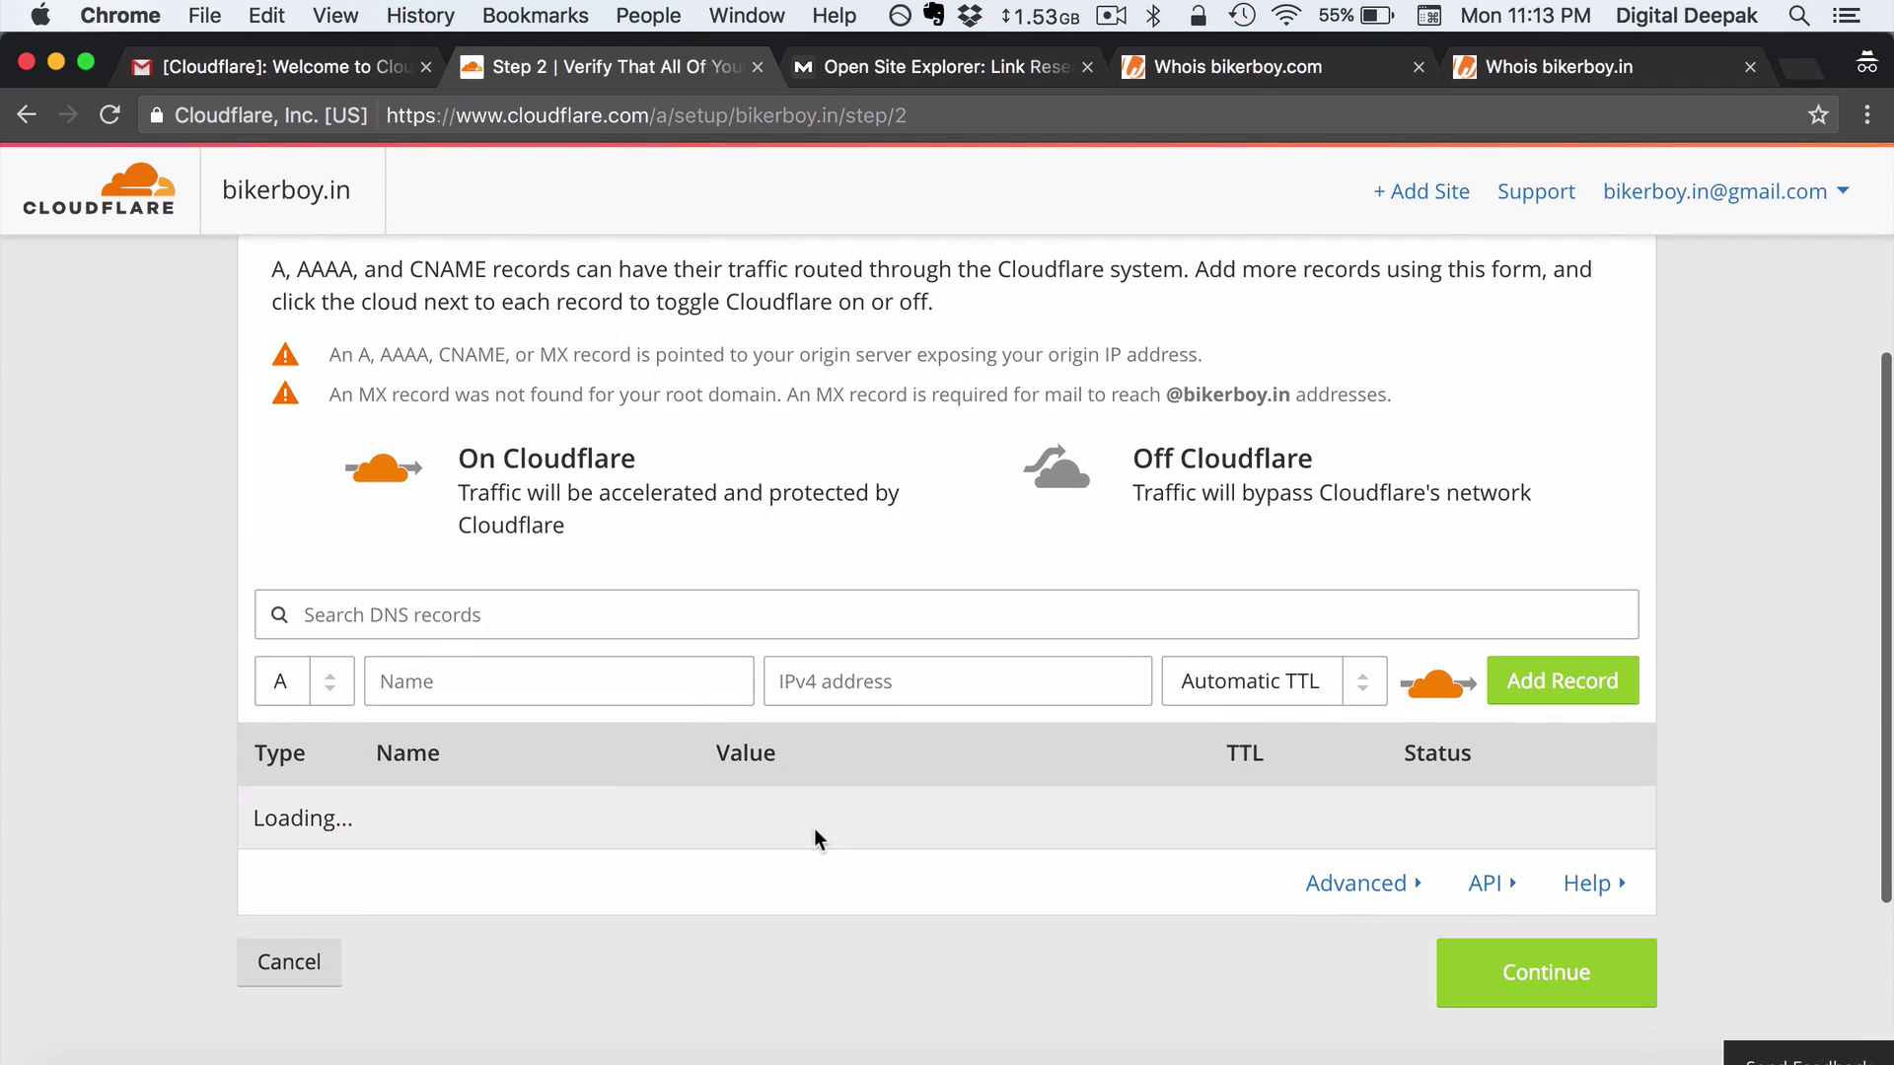
Change the new DNS record's type from A to MX and start entering its name
click(316, 688)
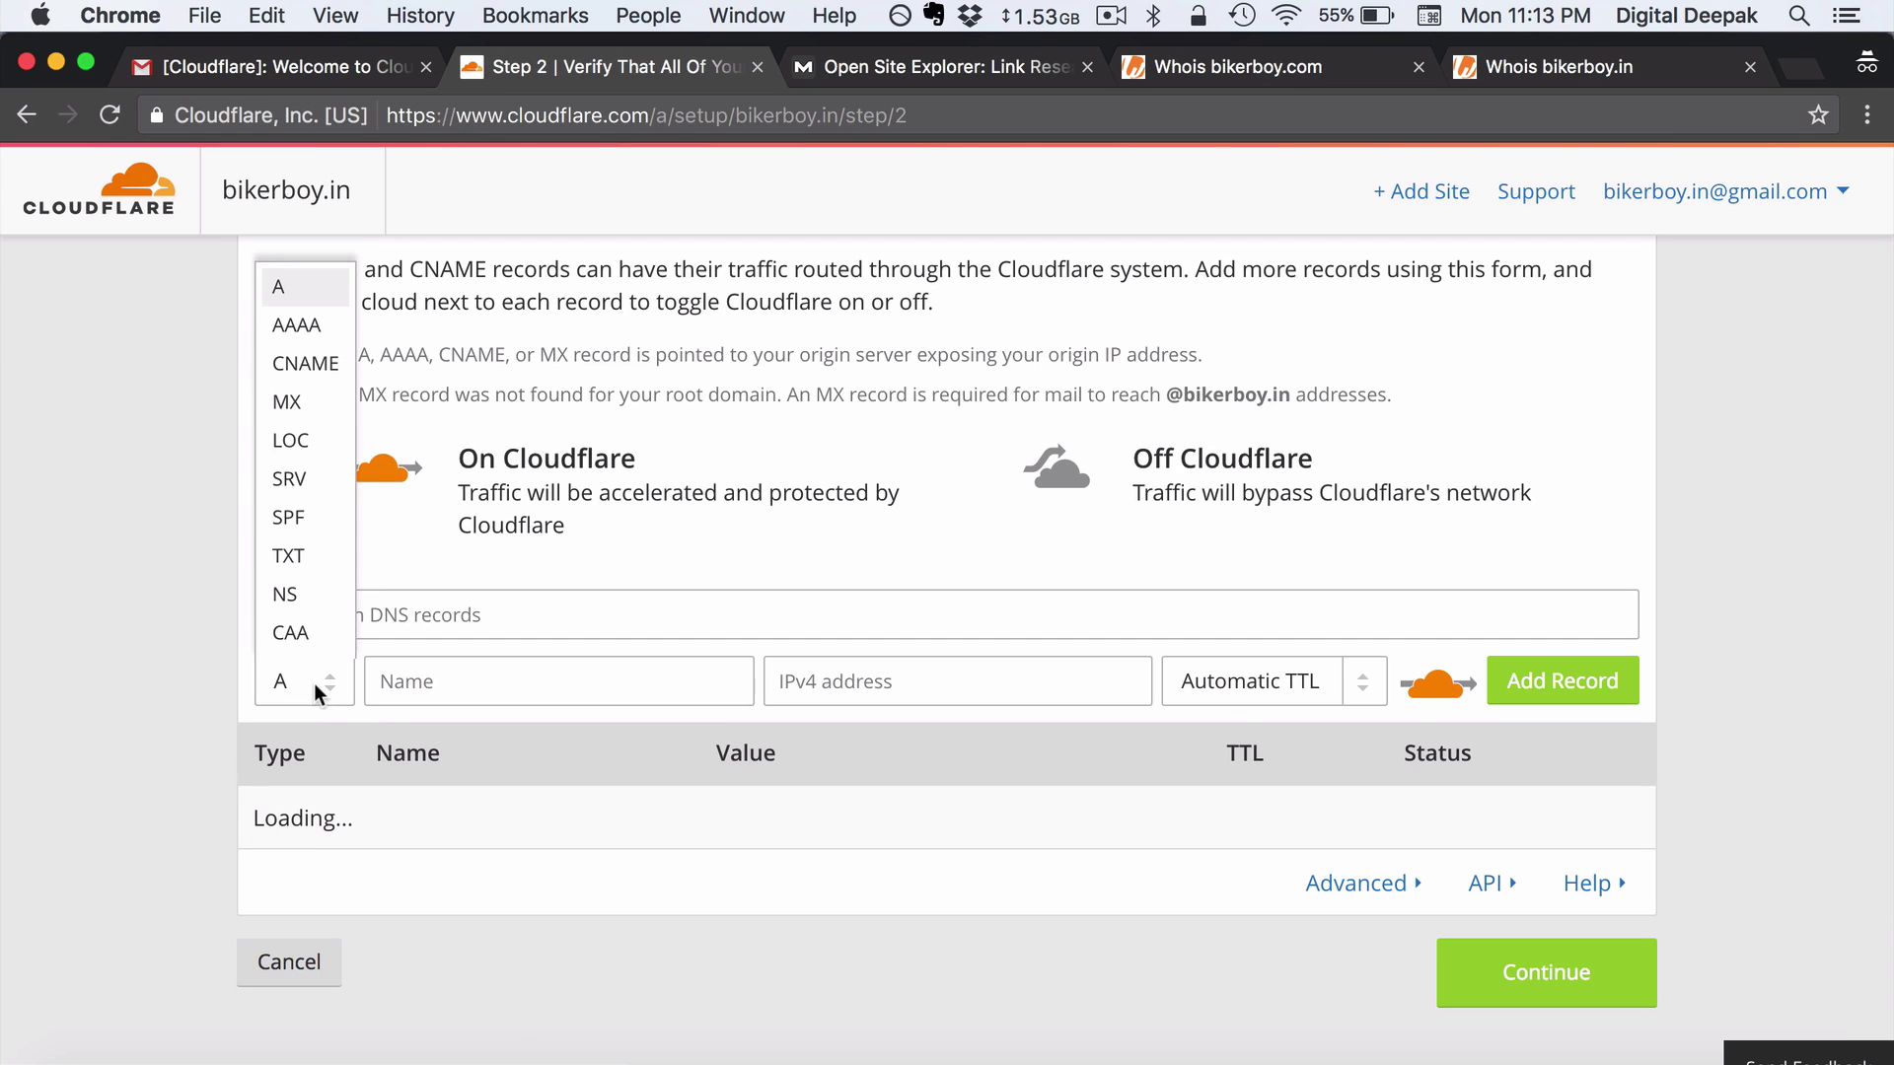
click(308, 406)
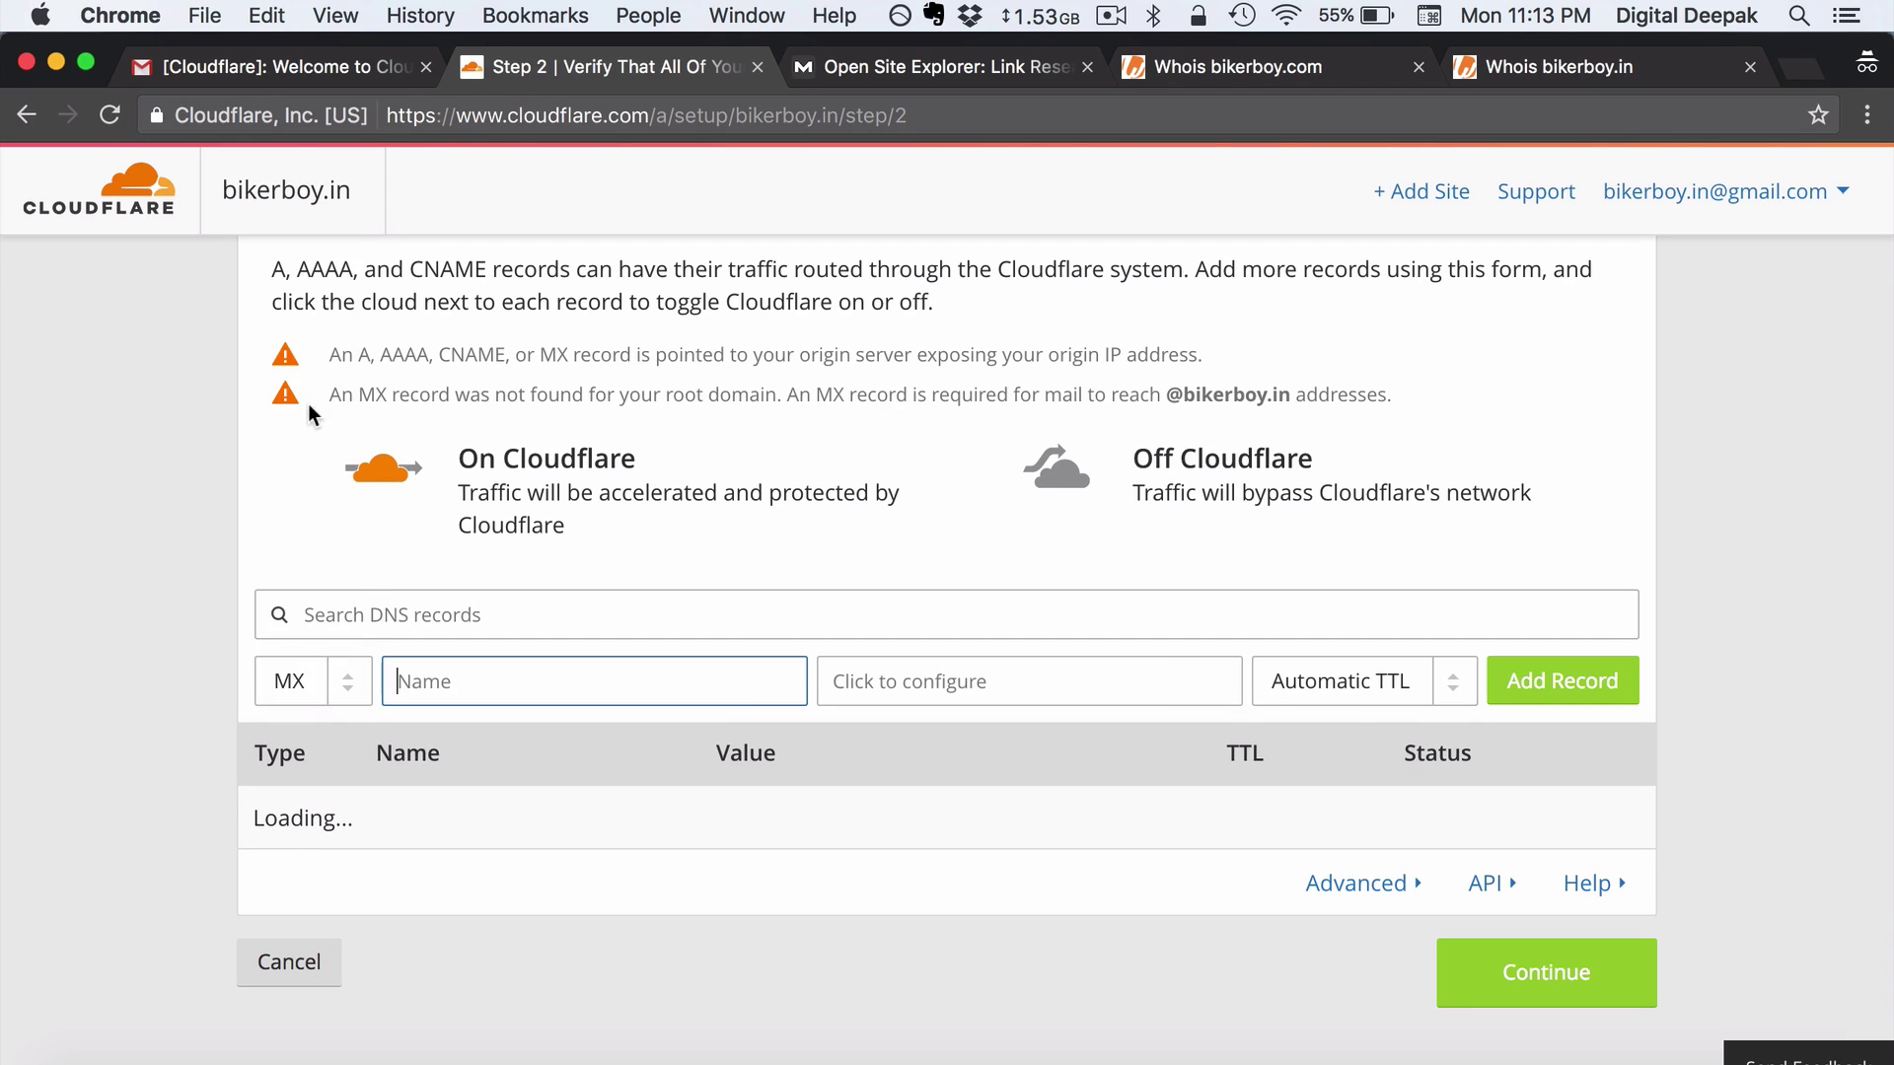
click(136, 562)
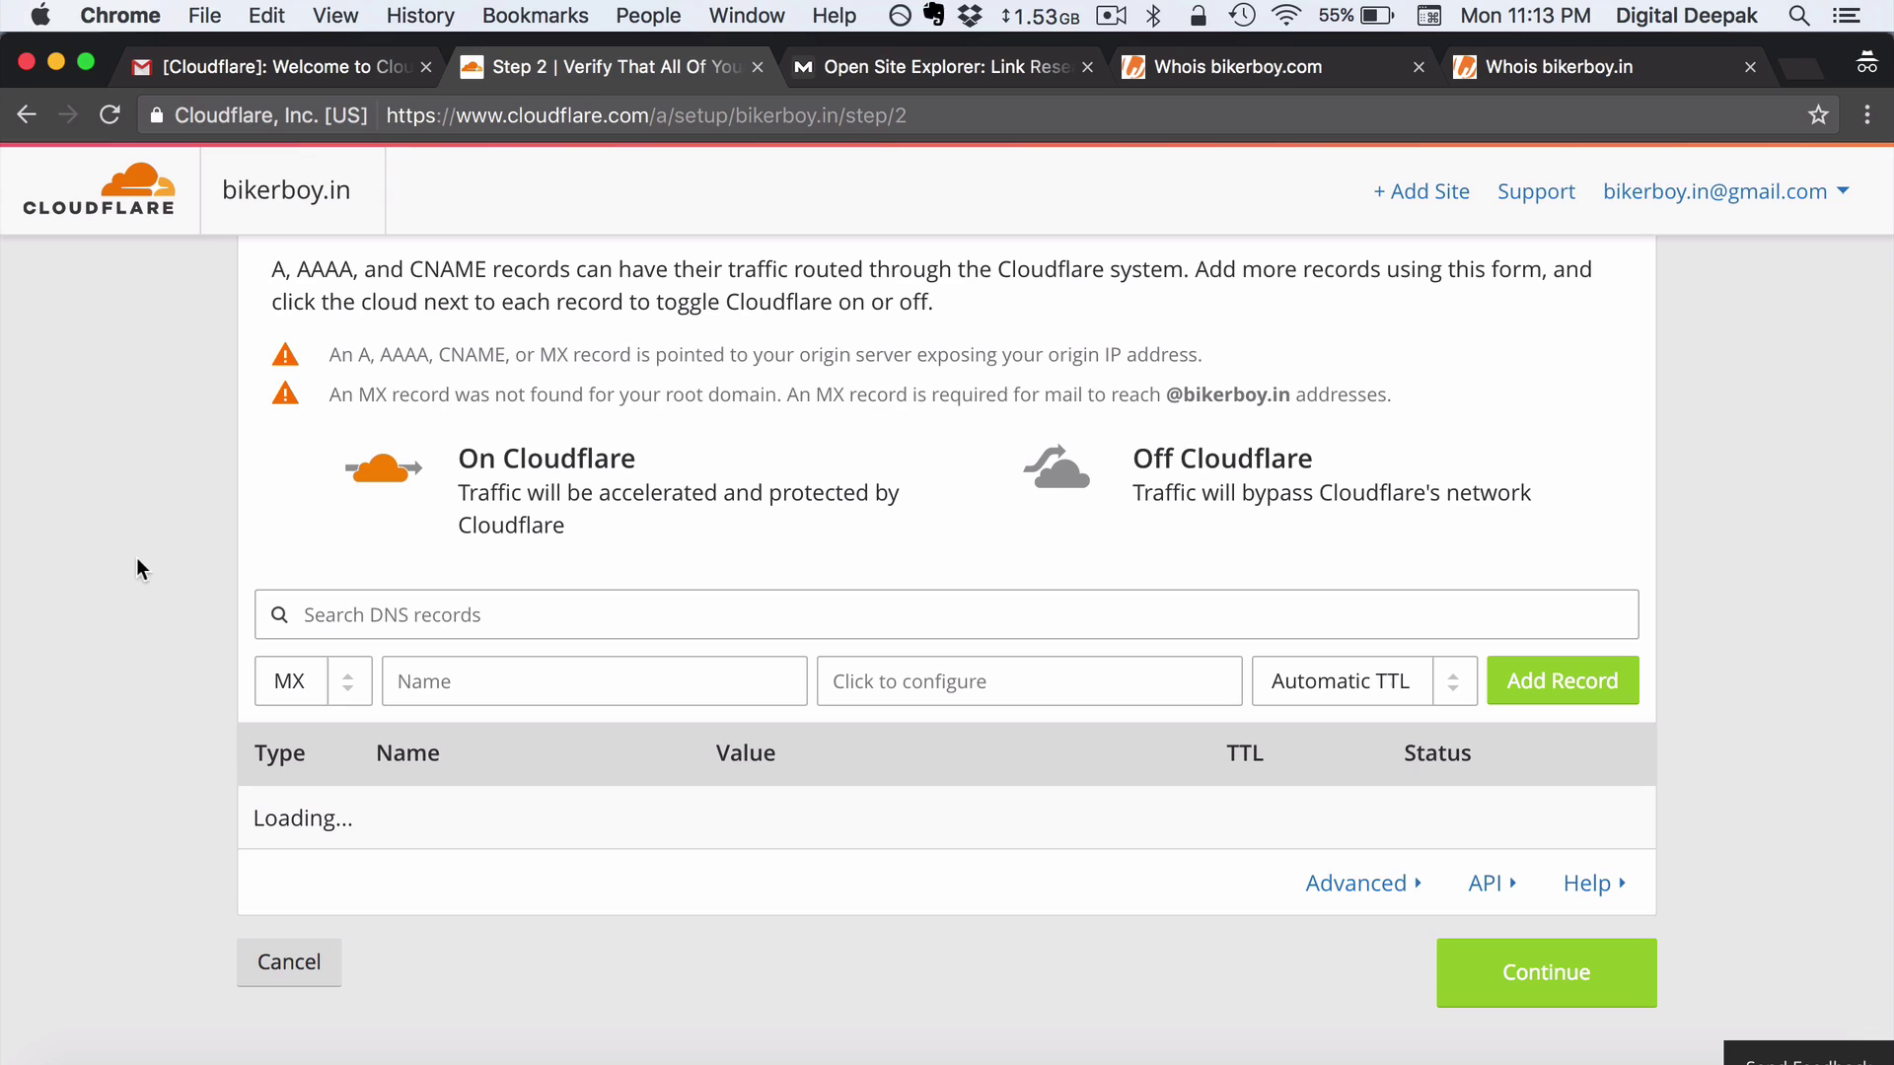
click(440, 682)
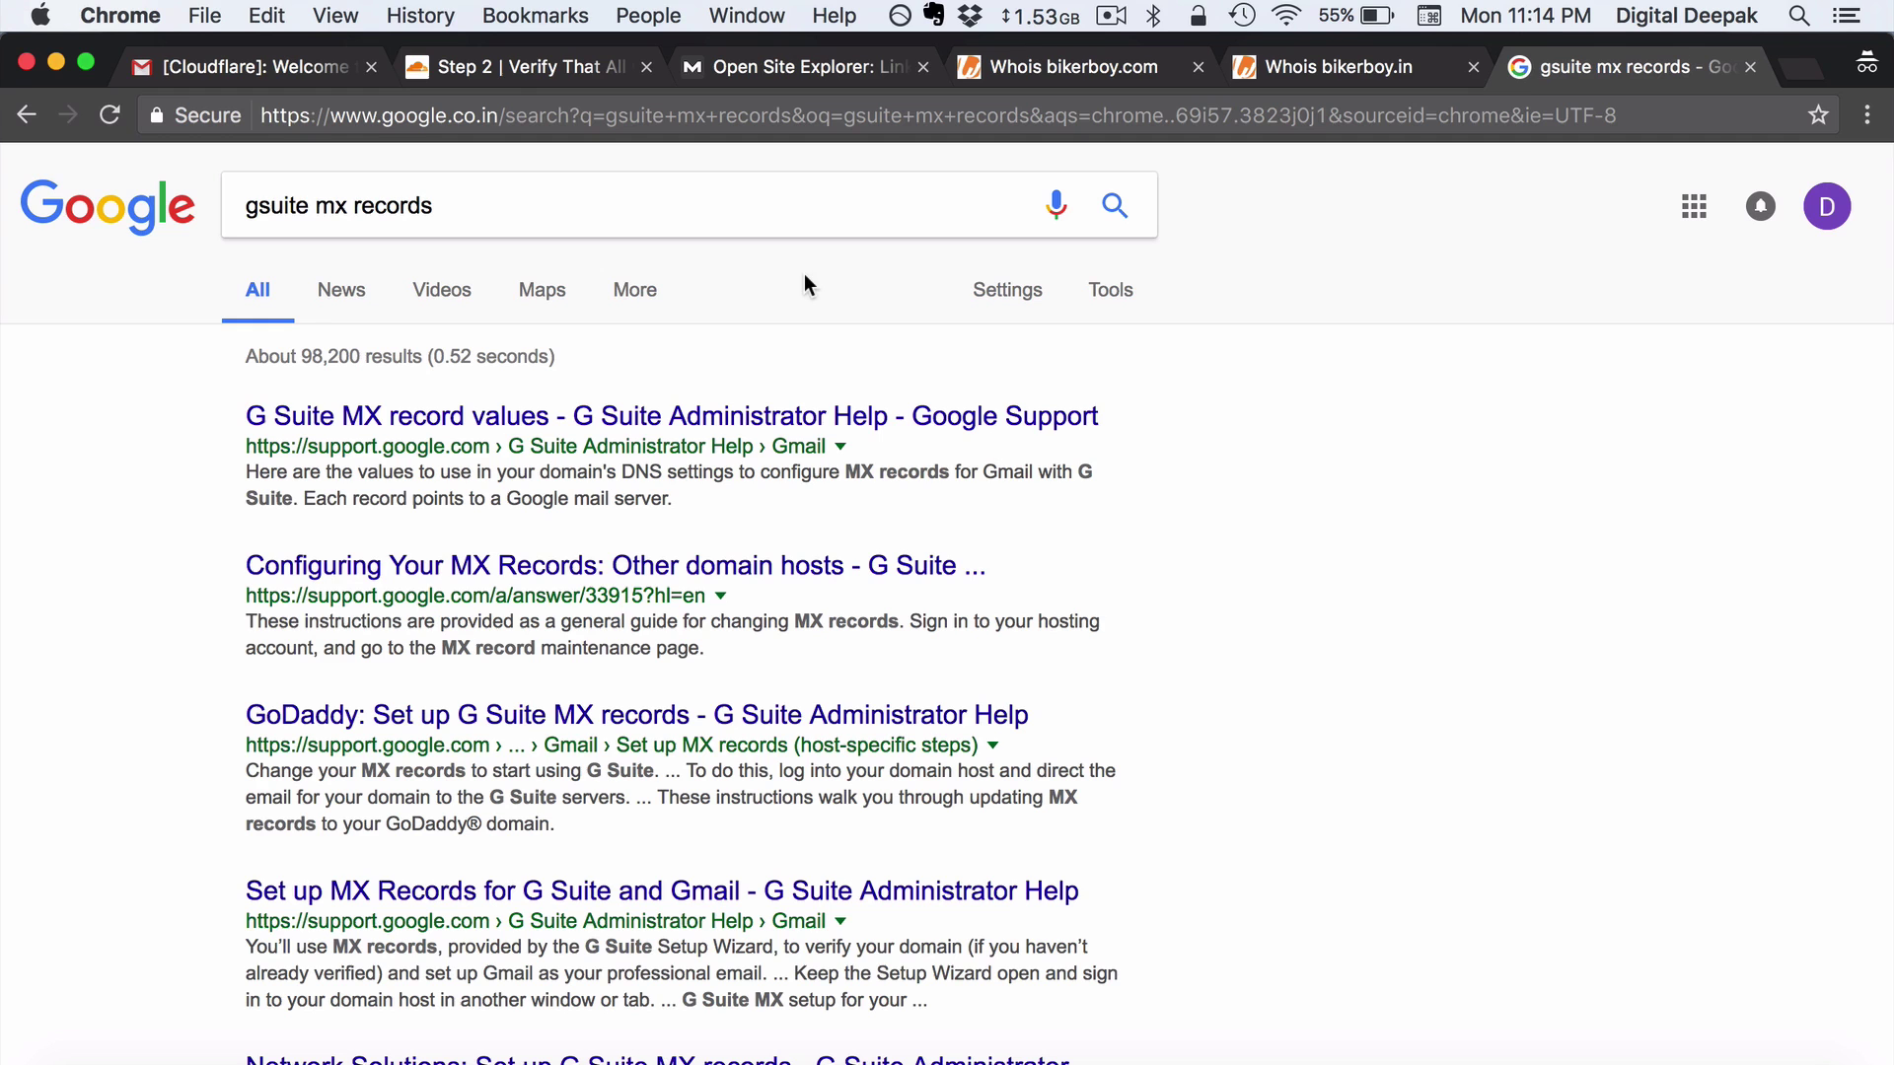
Find Google's MX values in G Suite Help and copy the 3600 TTL value
click(779, 414)
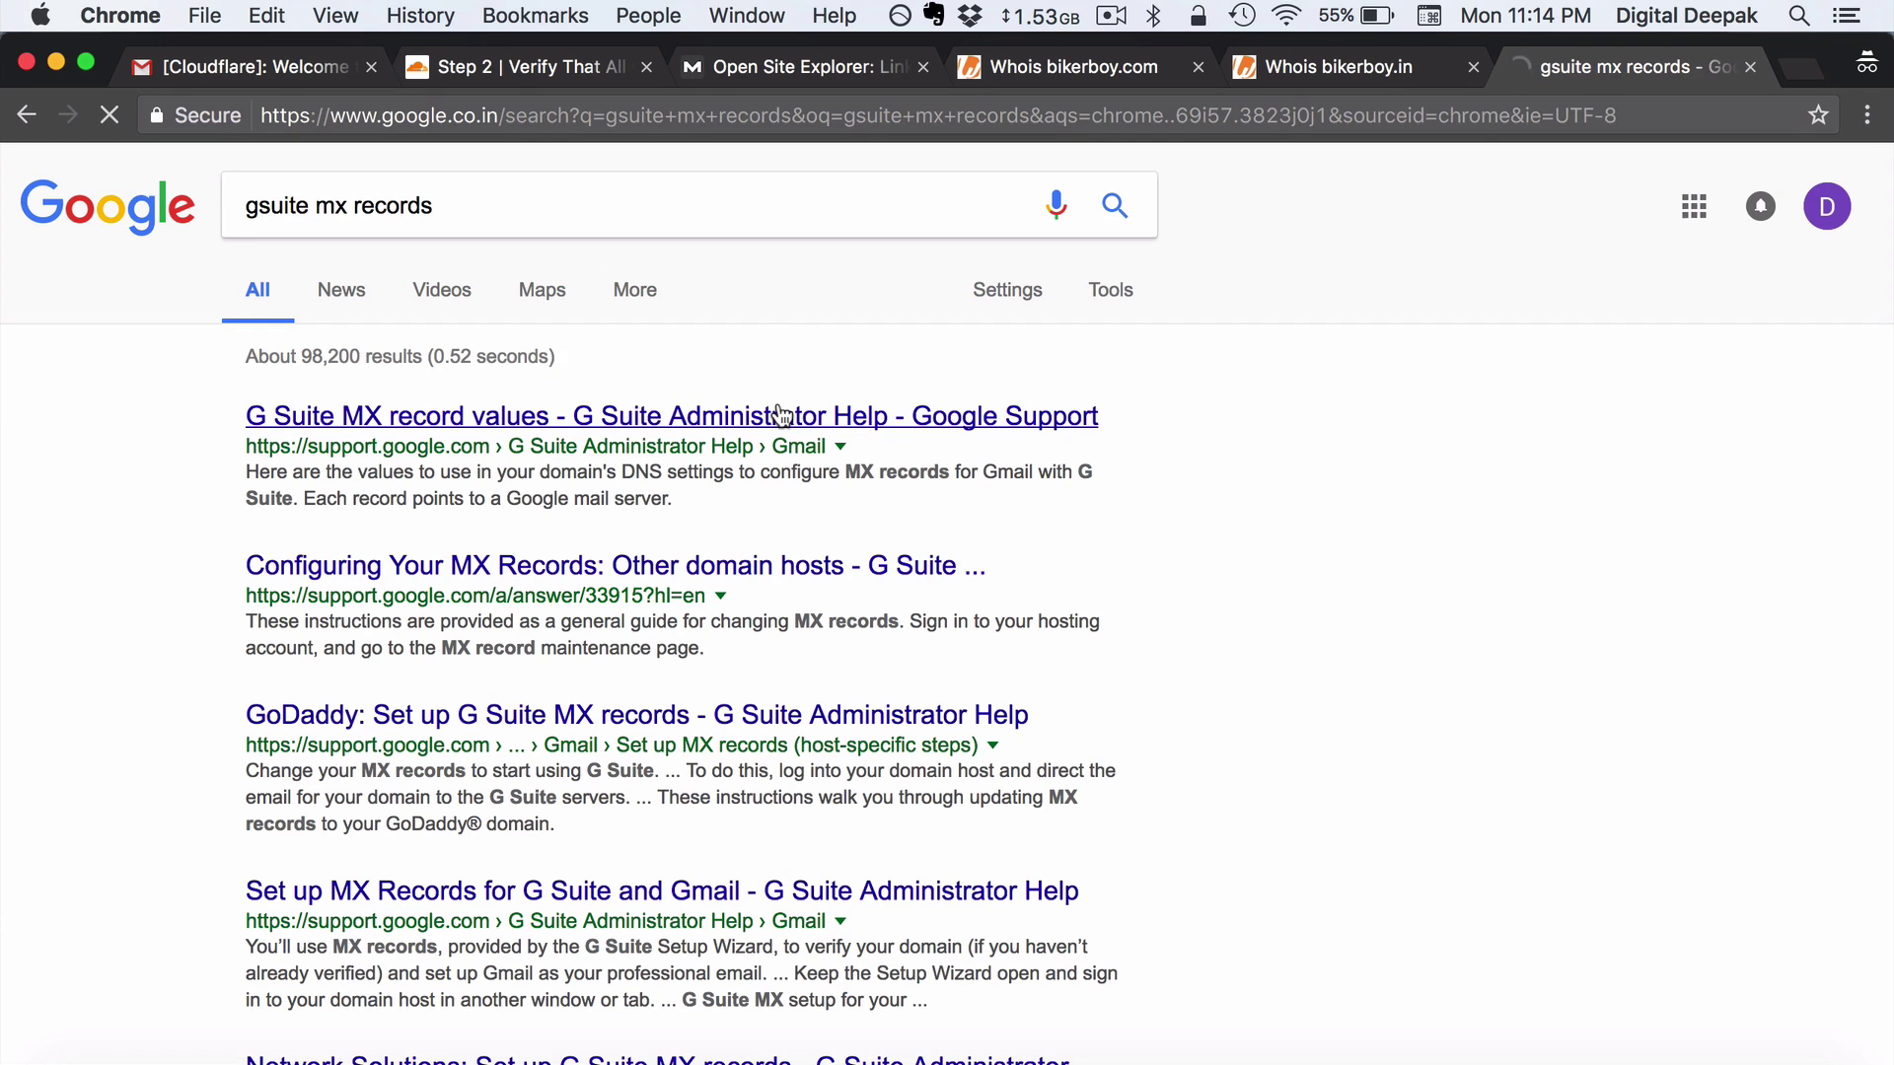
scroll(804, 350, down, 5)
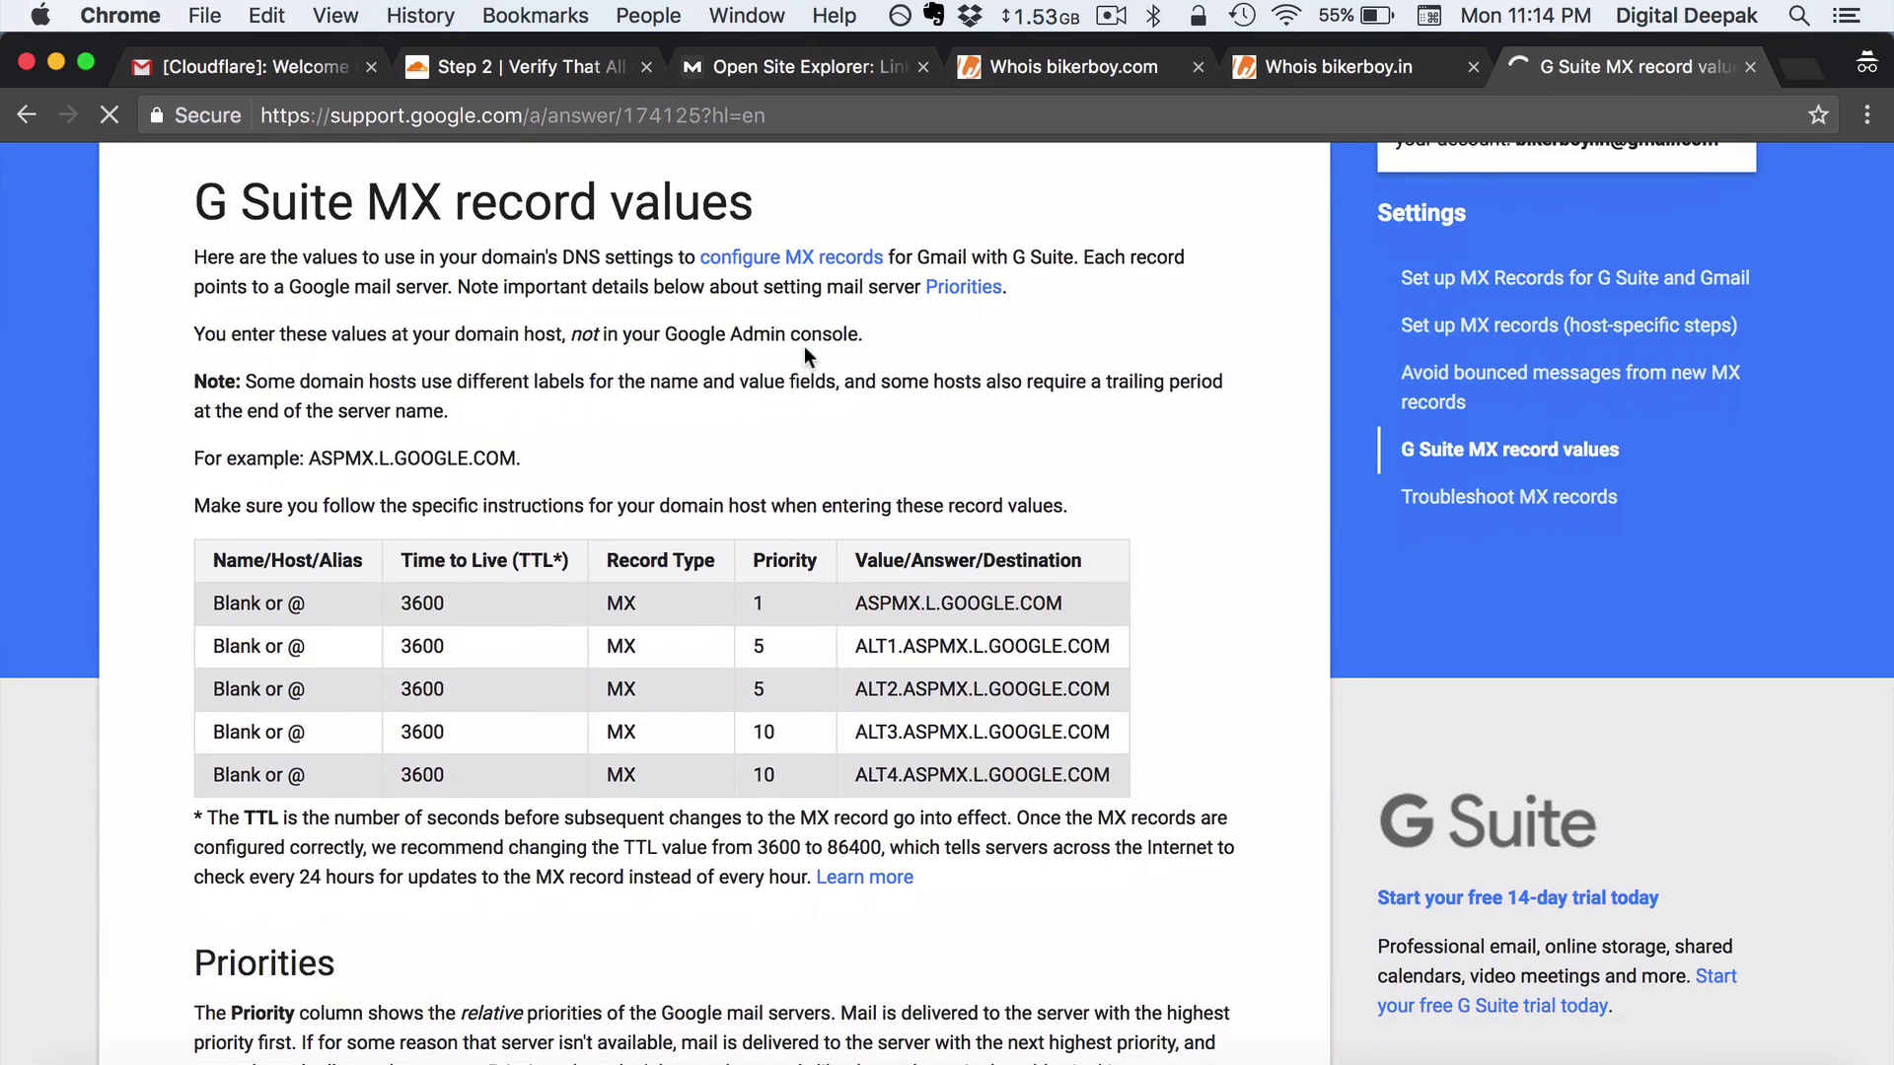
scroll(803, 346, down, 1)
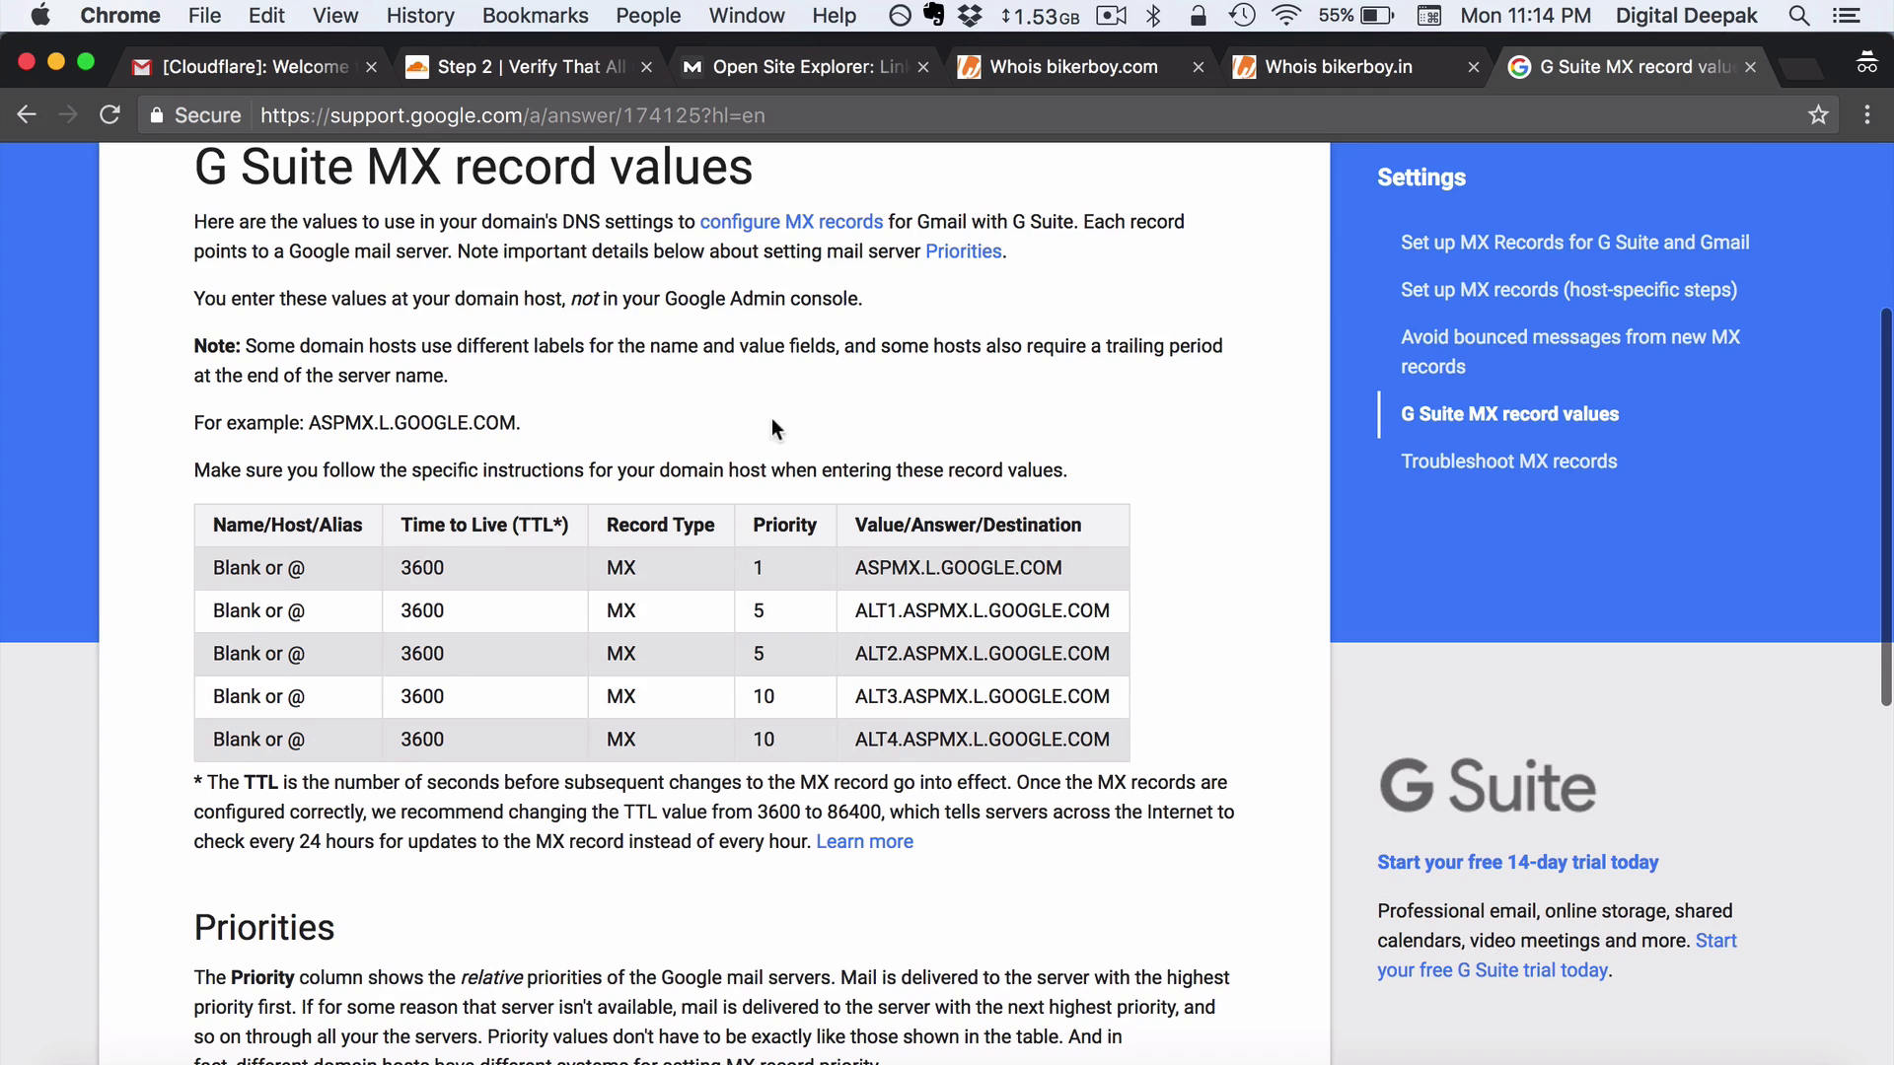
scroll(779, 420, up, 3)
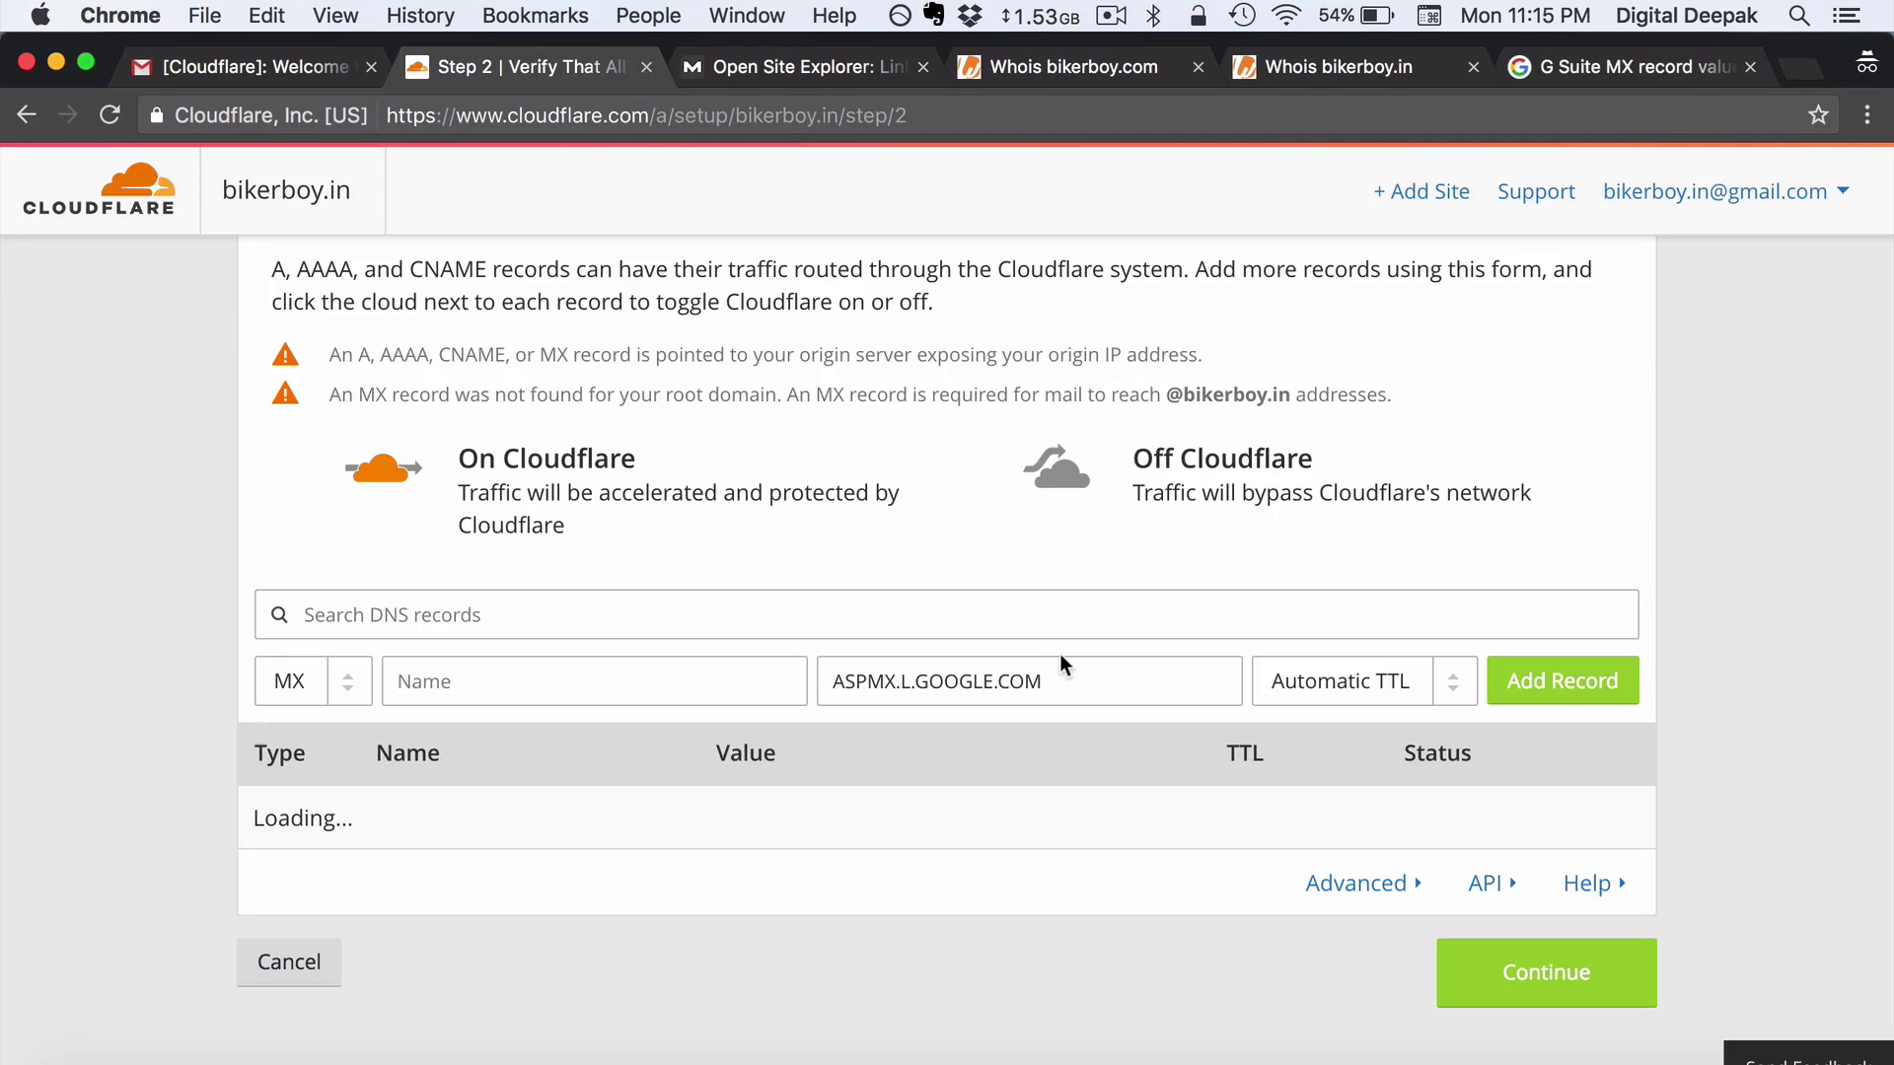
click(681, 673)
click(1562, 83)
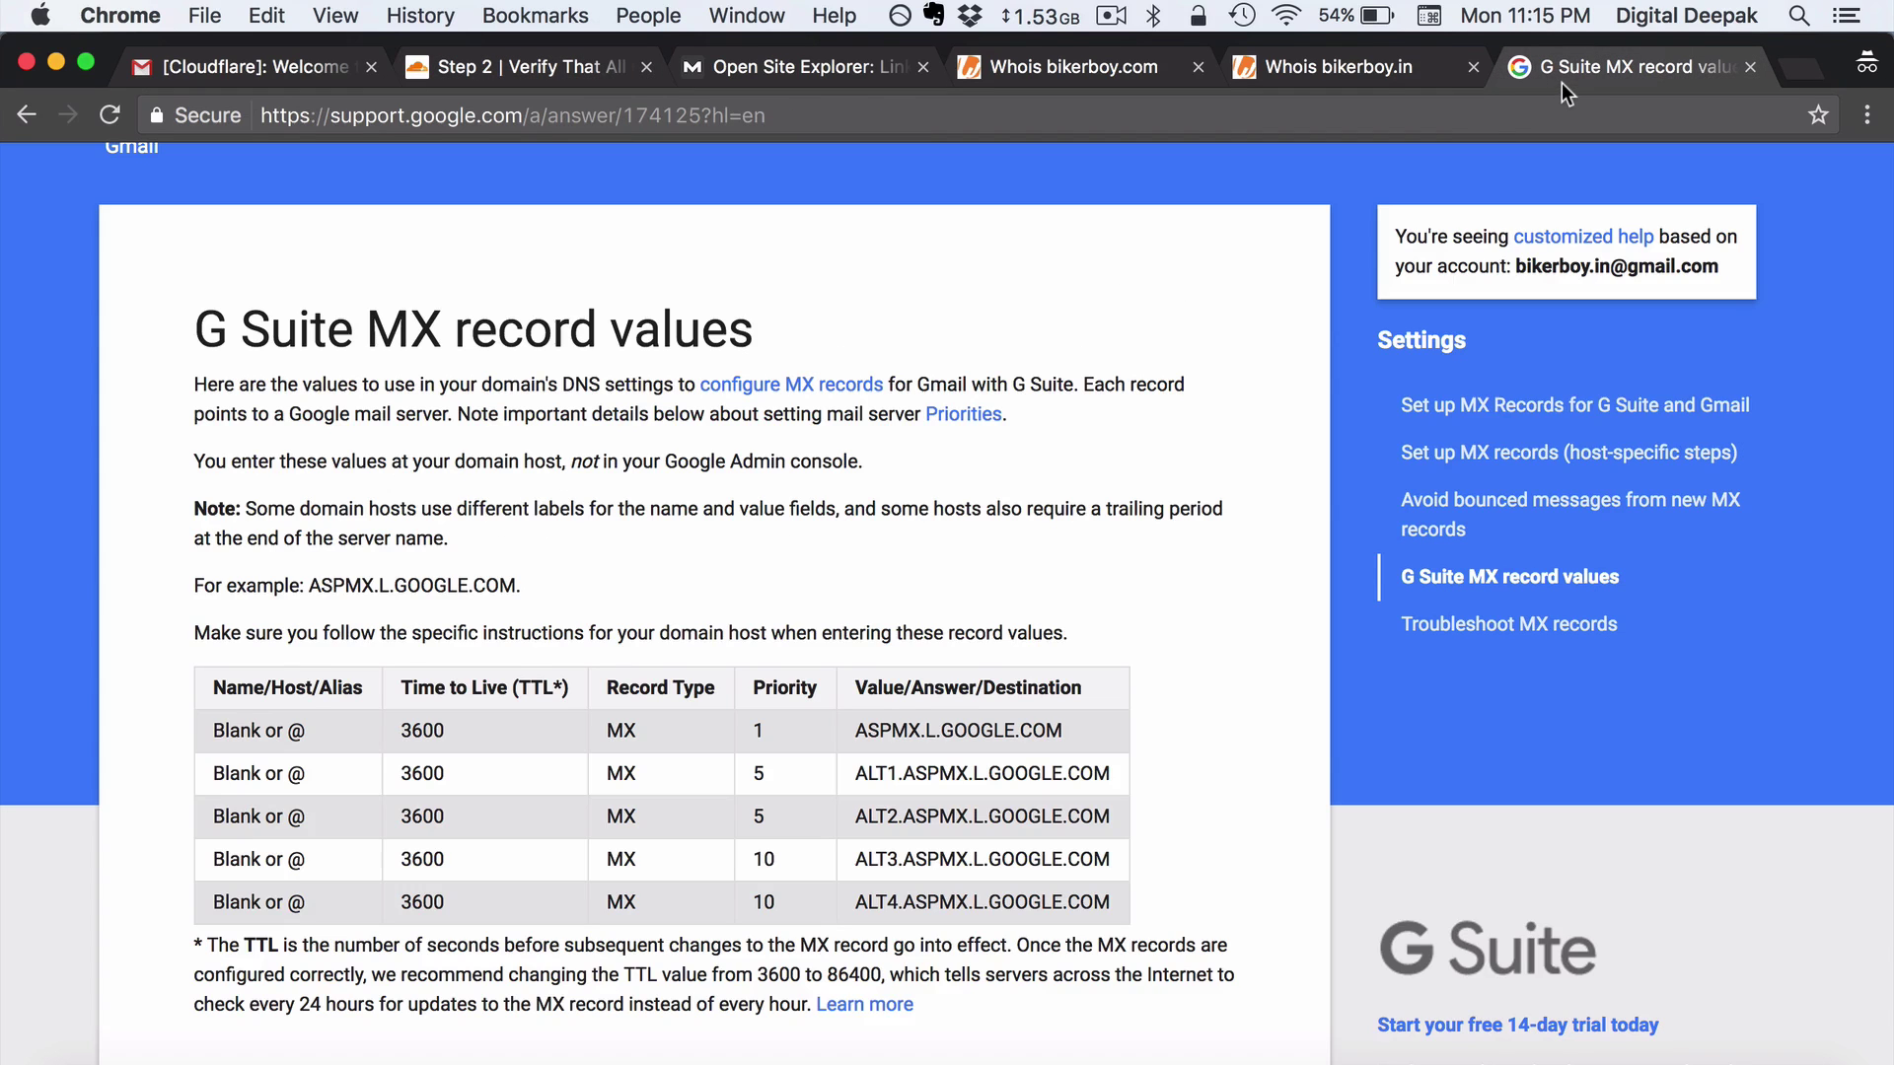
drag(324, 732, 213, 730)
click(368, 742)
drag(488, 738, 402, 728)
key(super+c)
Give the new MX record a 1-hour TTL and server ASPMX.L.GOOGLE.COM at priority 1
click(508, 69)
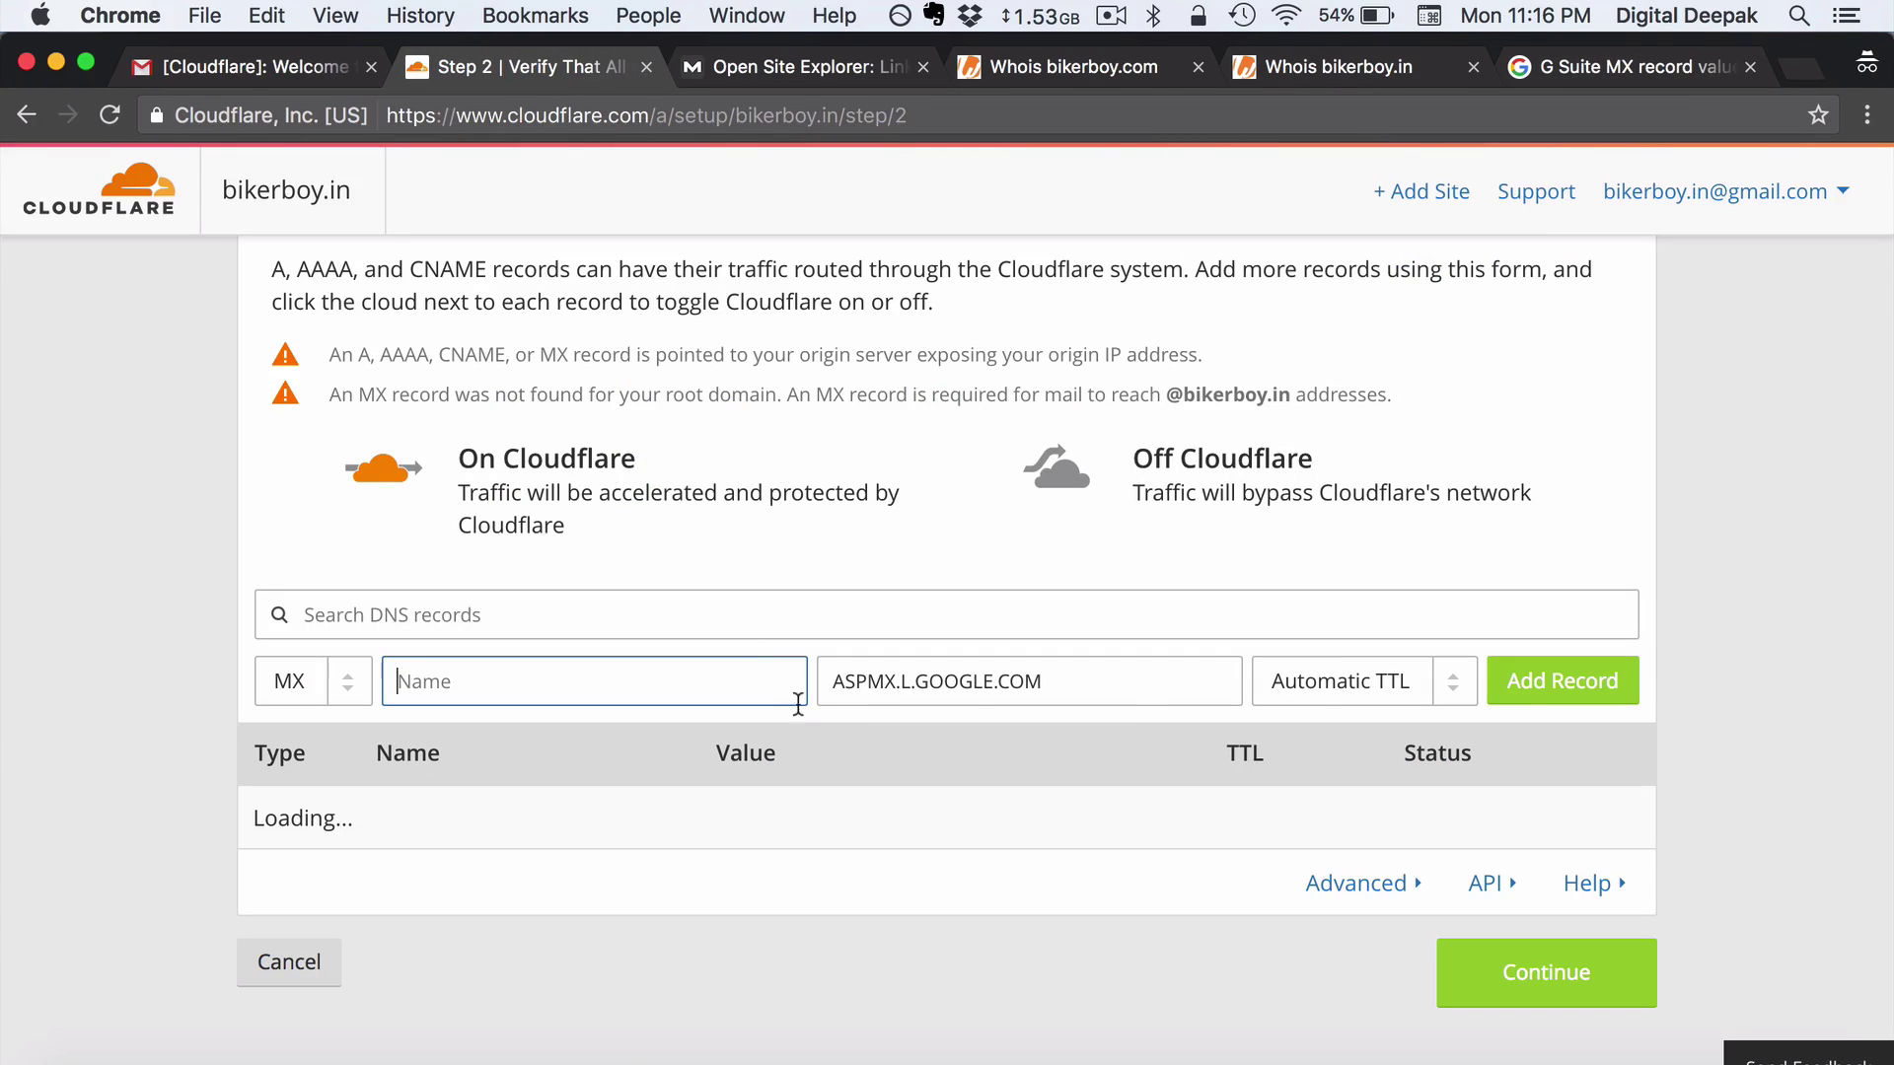
click(1392, 683)
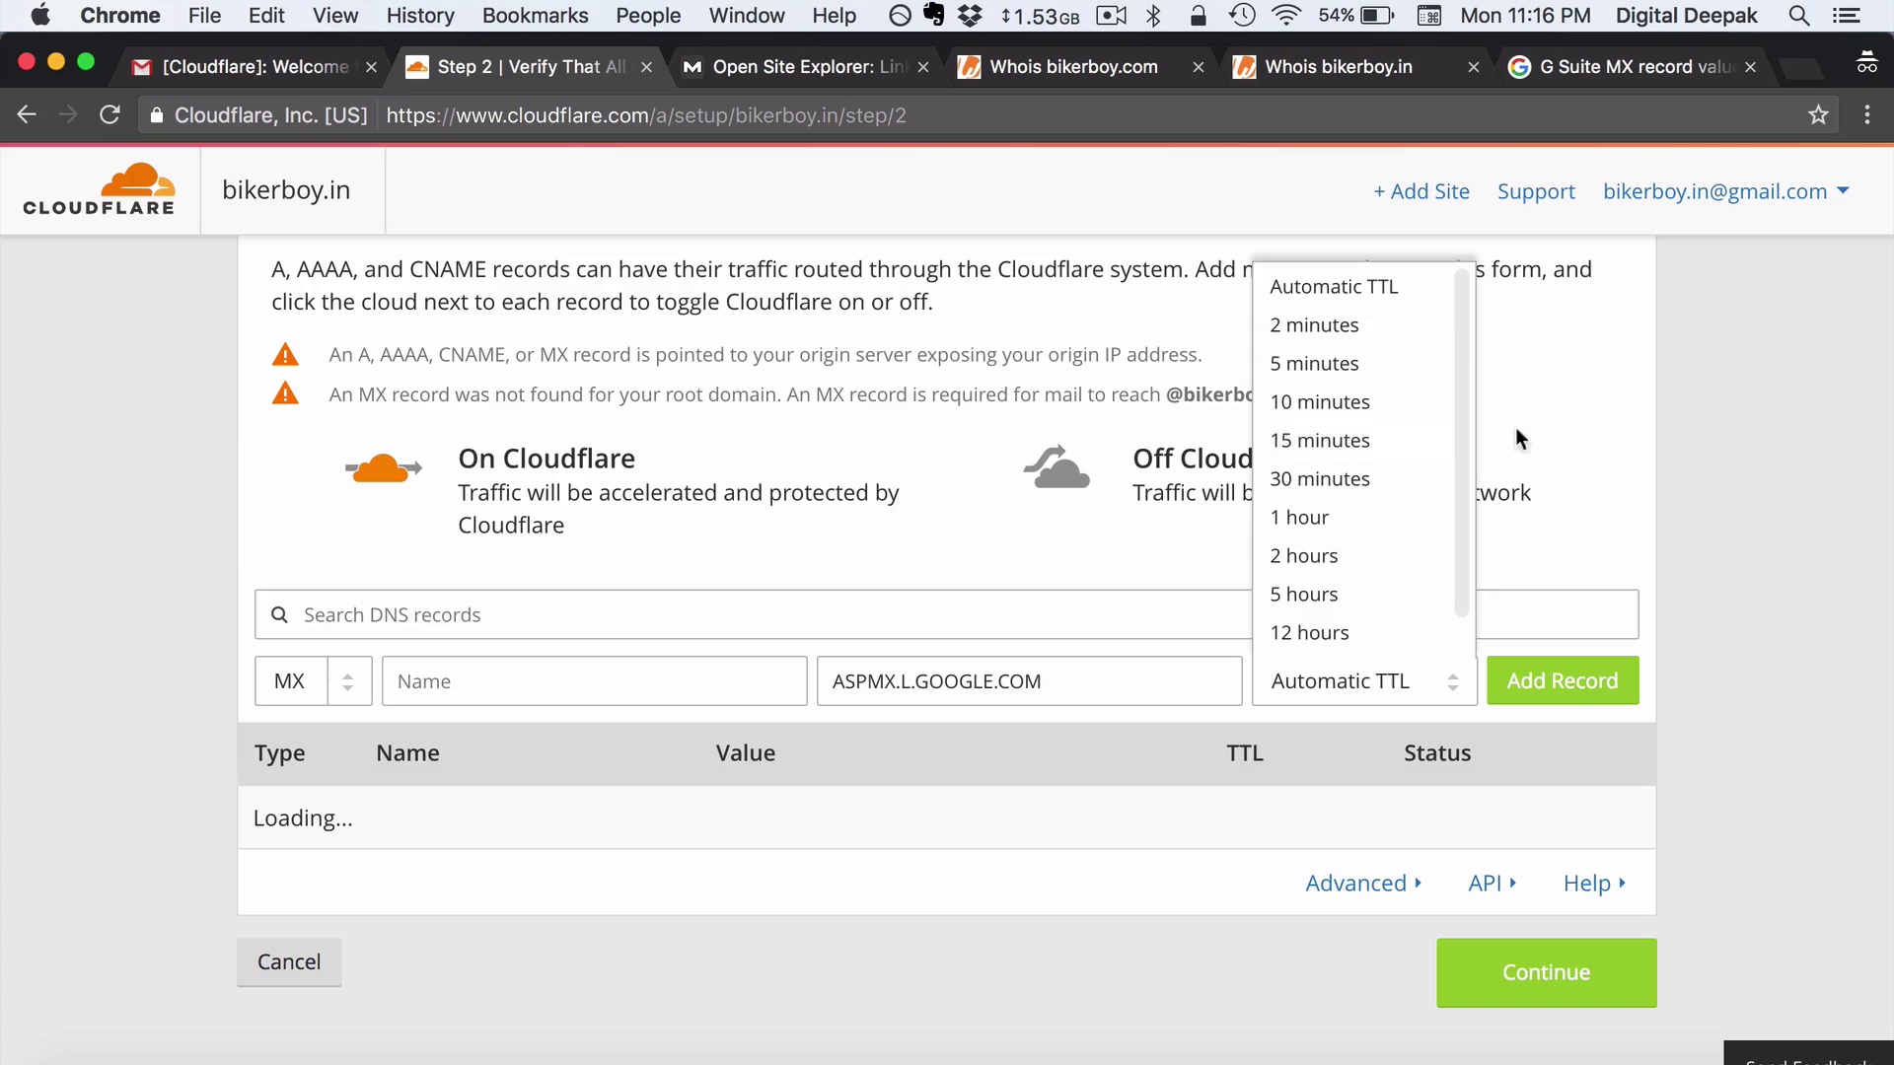
scroll(1413, 525, down, 2)
scroll(1413, 525, up, 3)
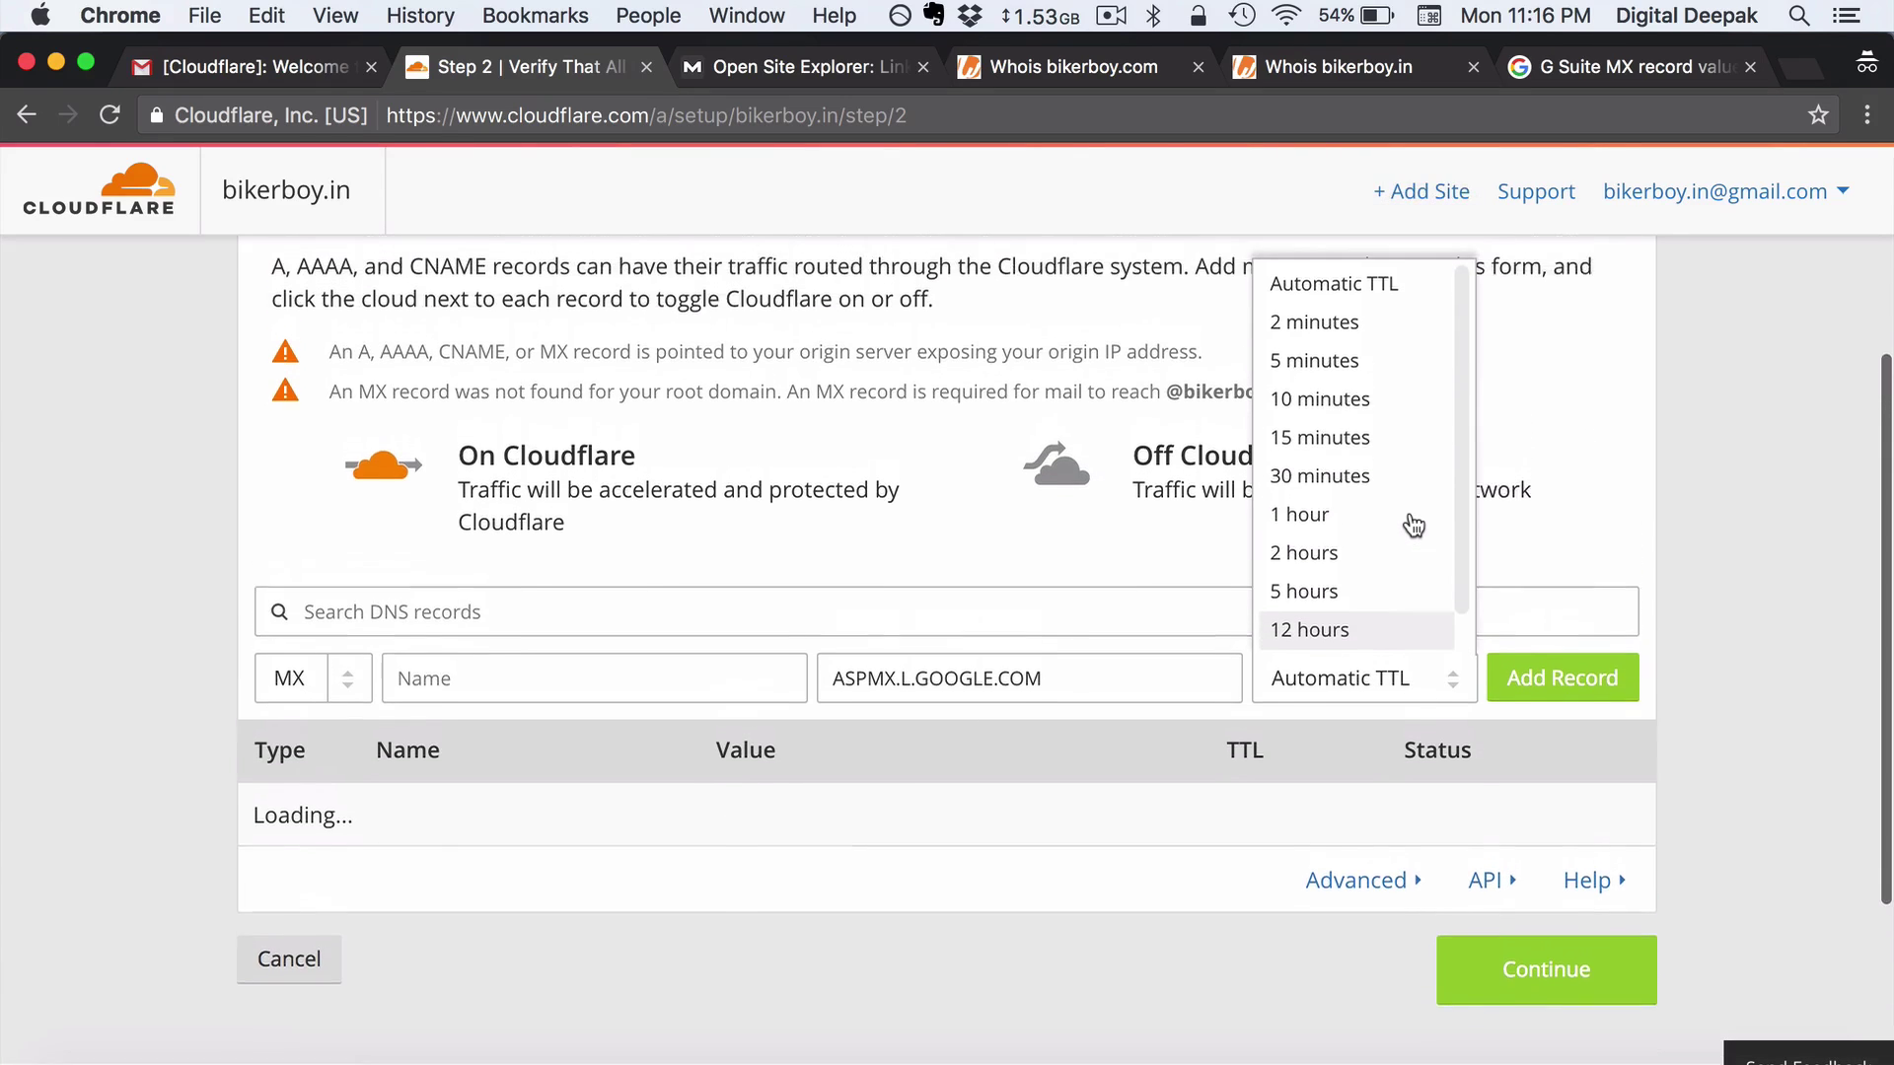
scroll(1413, 525, up, 1)
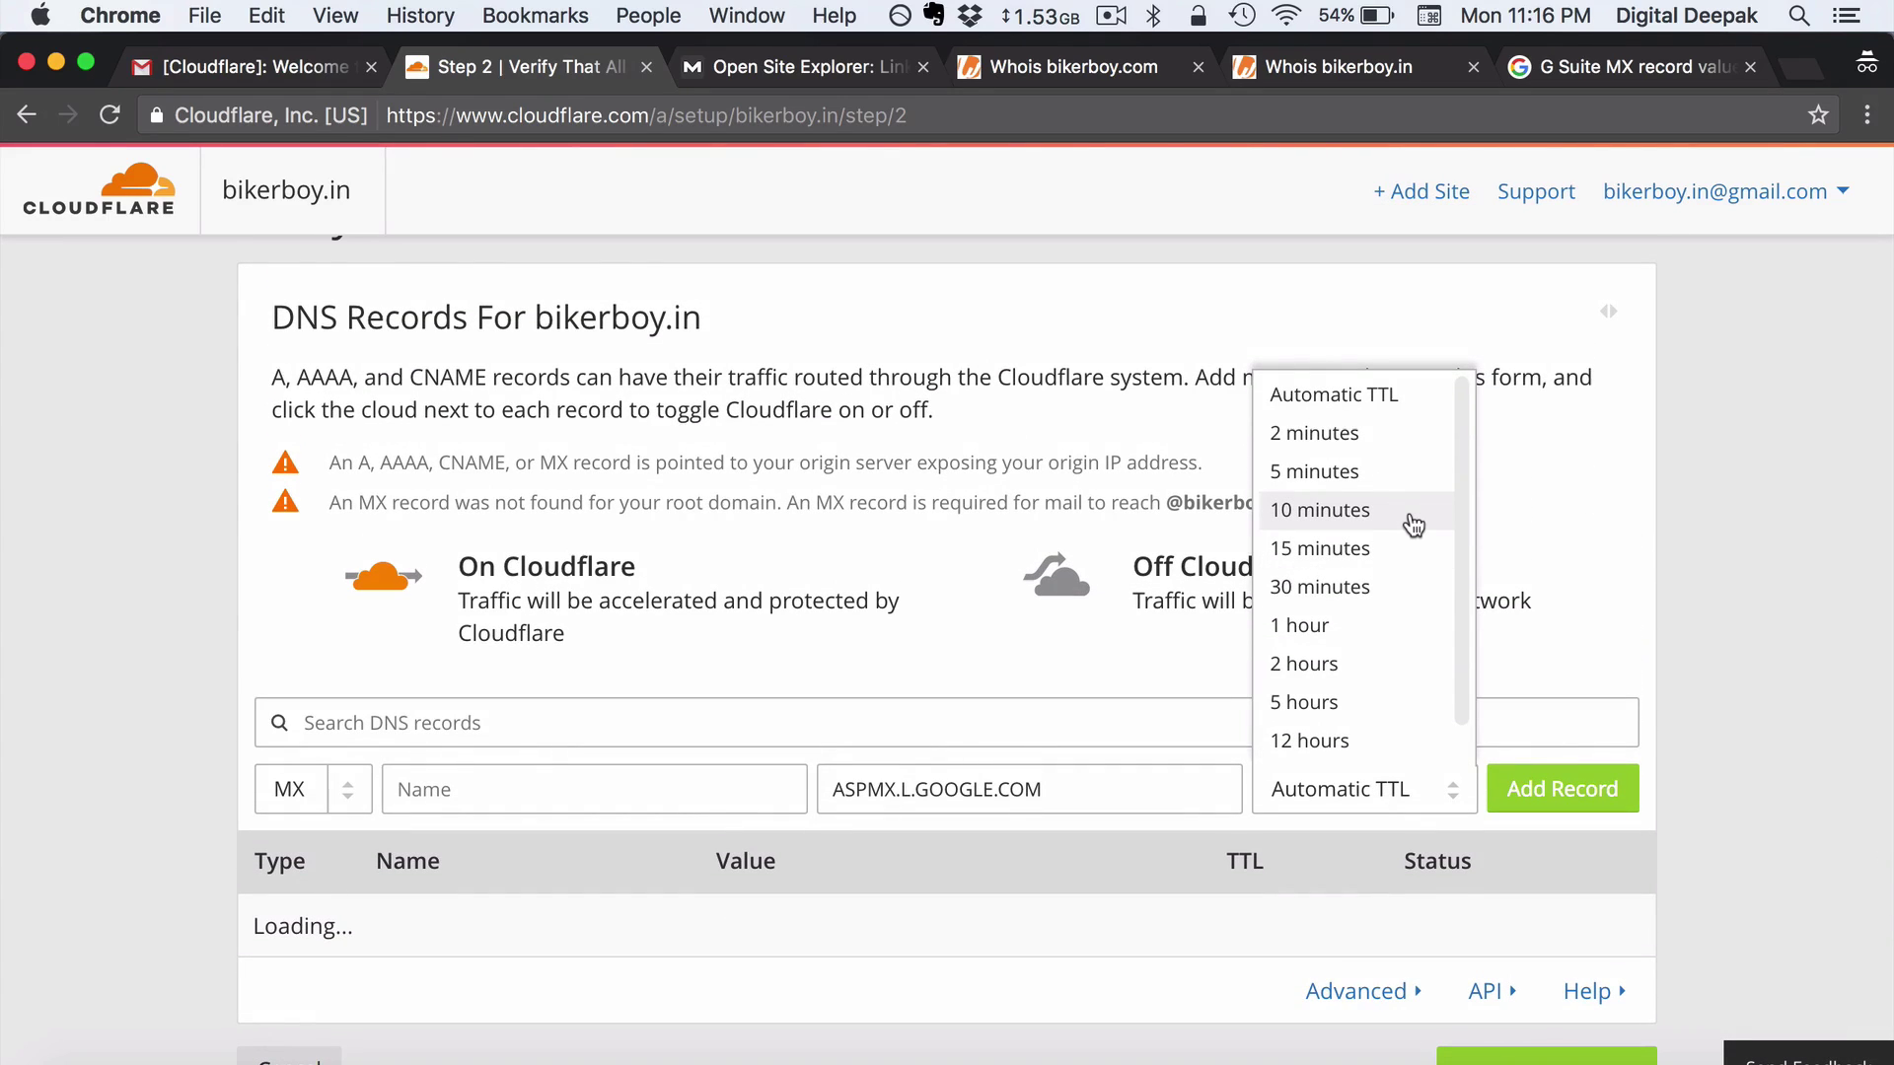
key(super+space)
text(3)
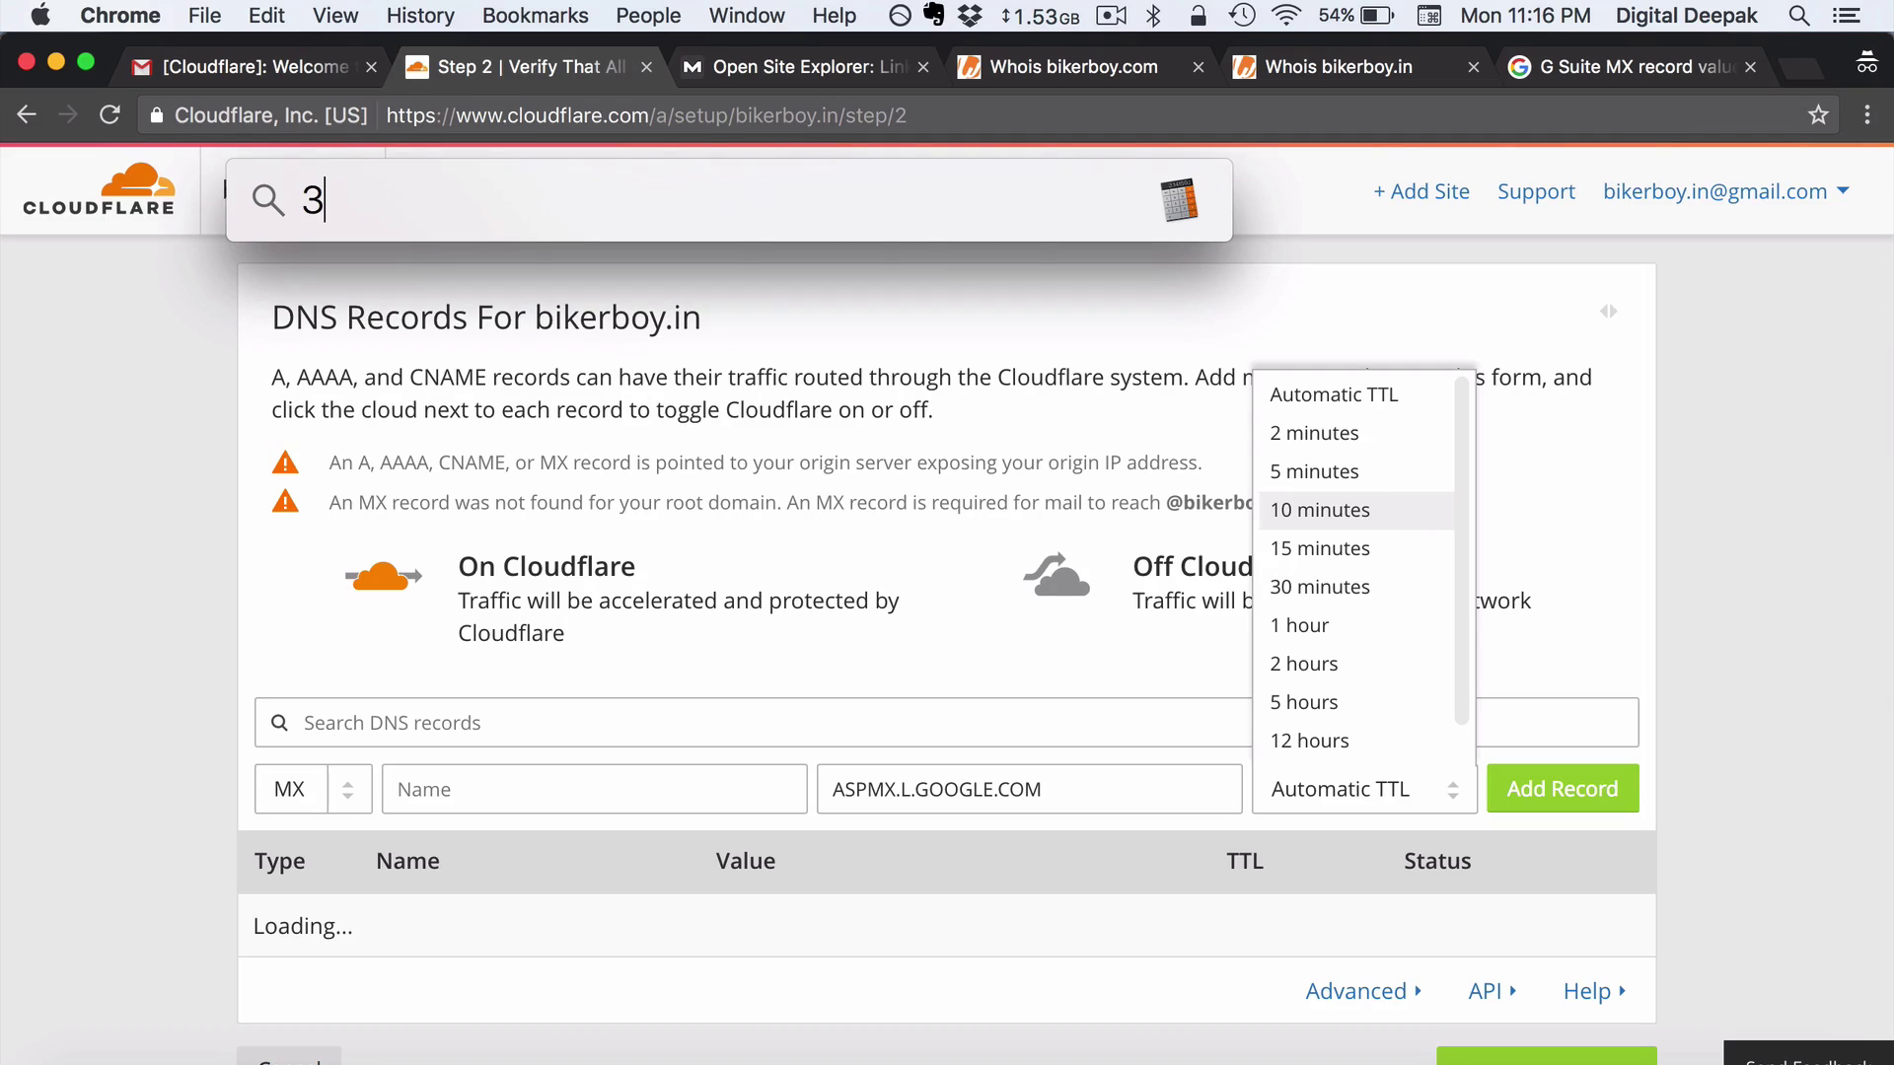
text(600/60)
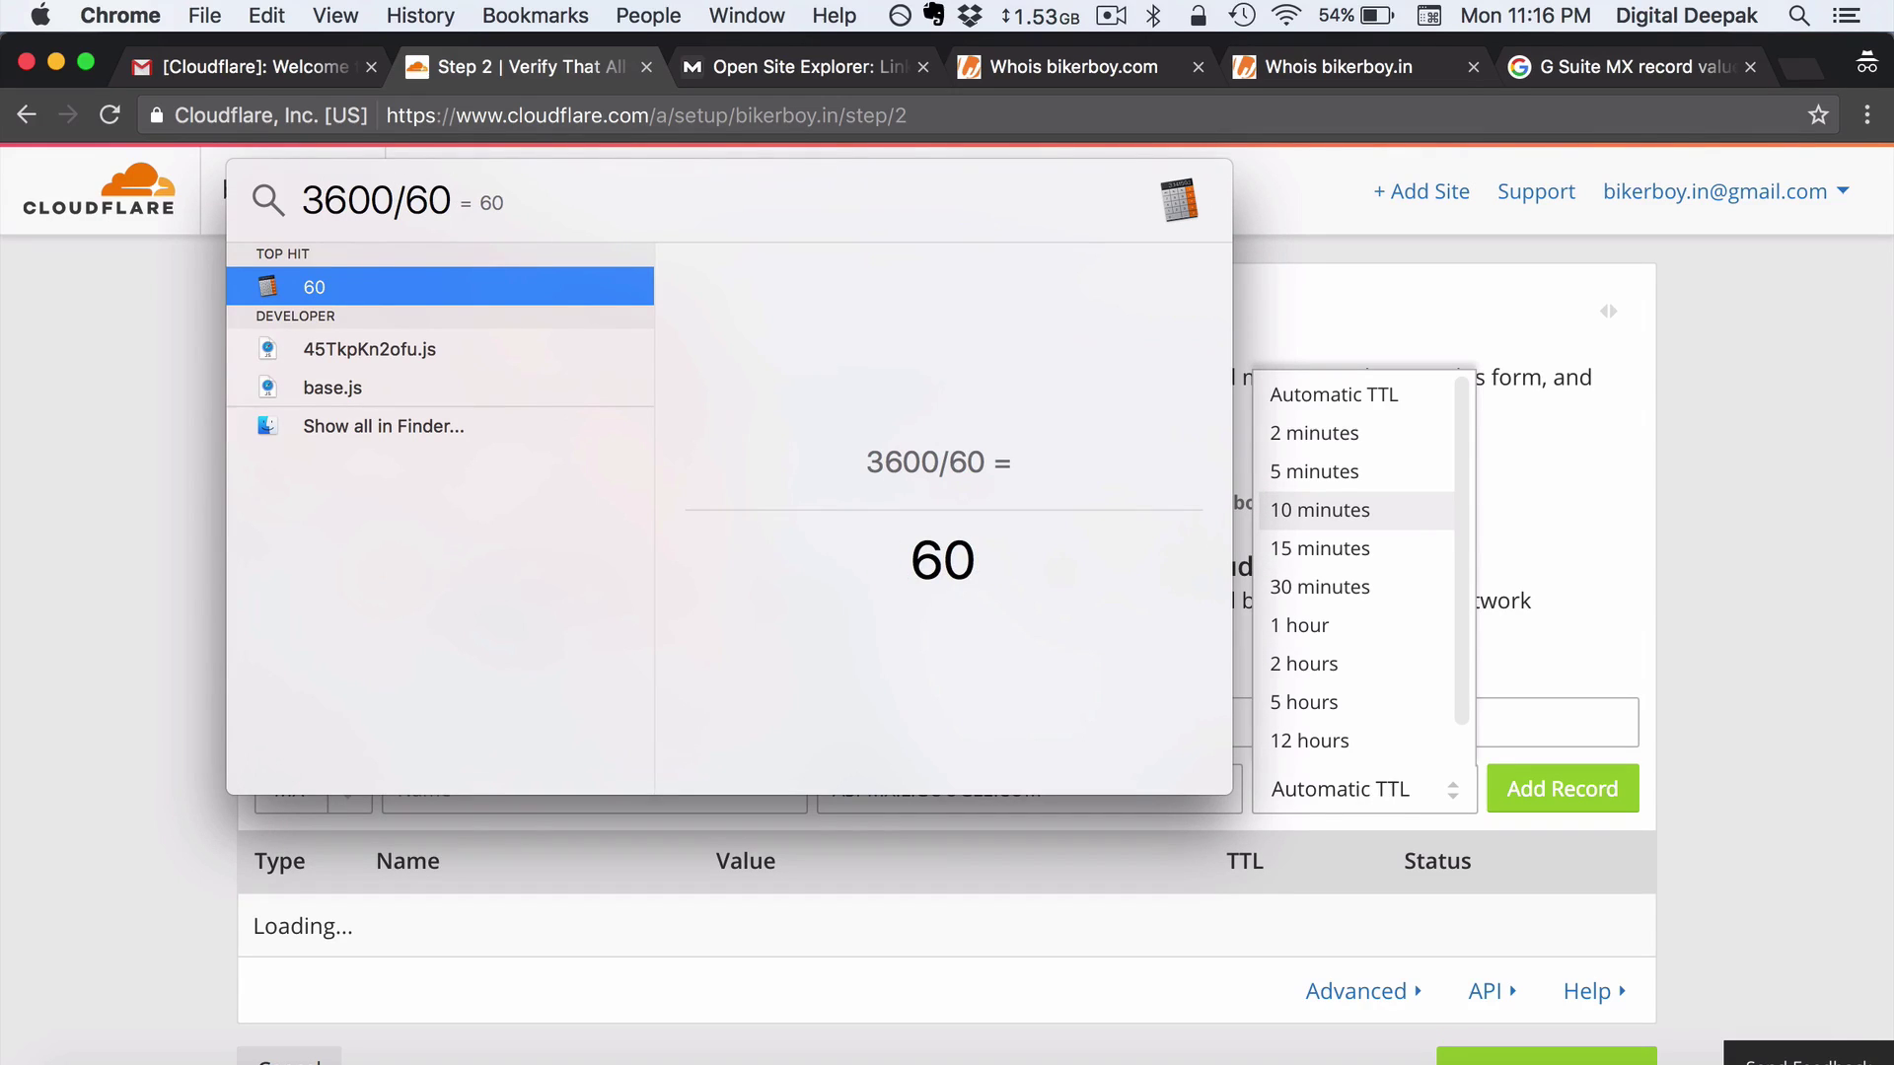
click(1344, 623)
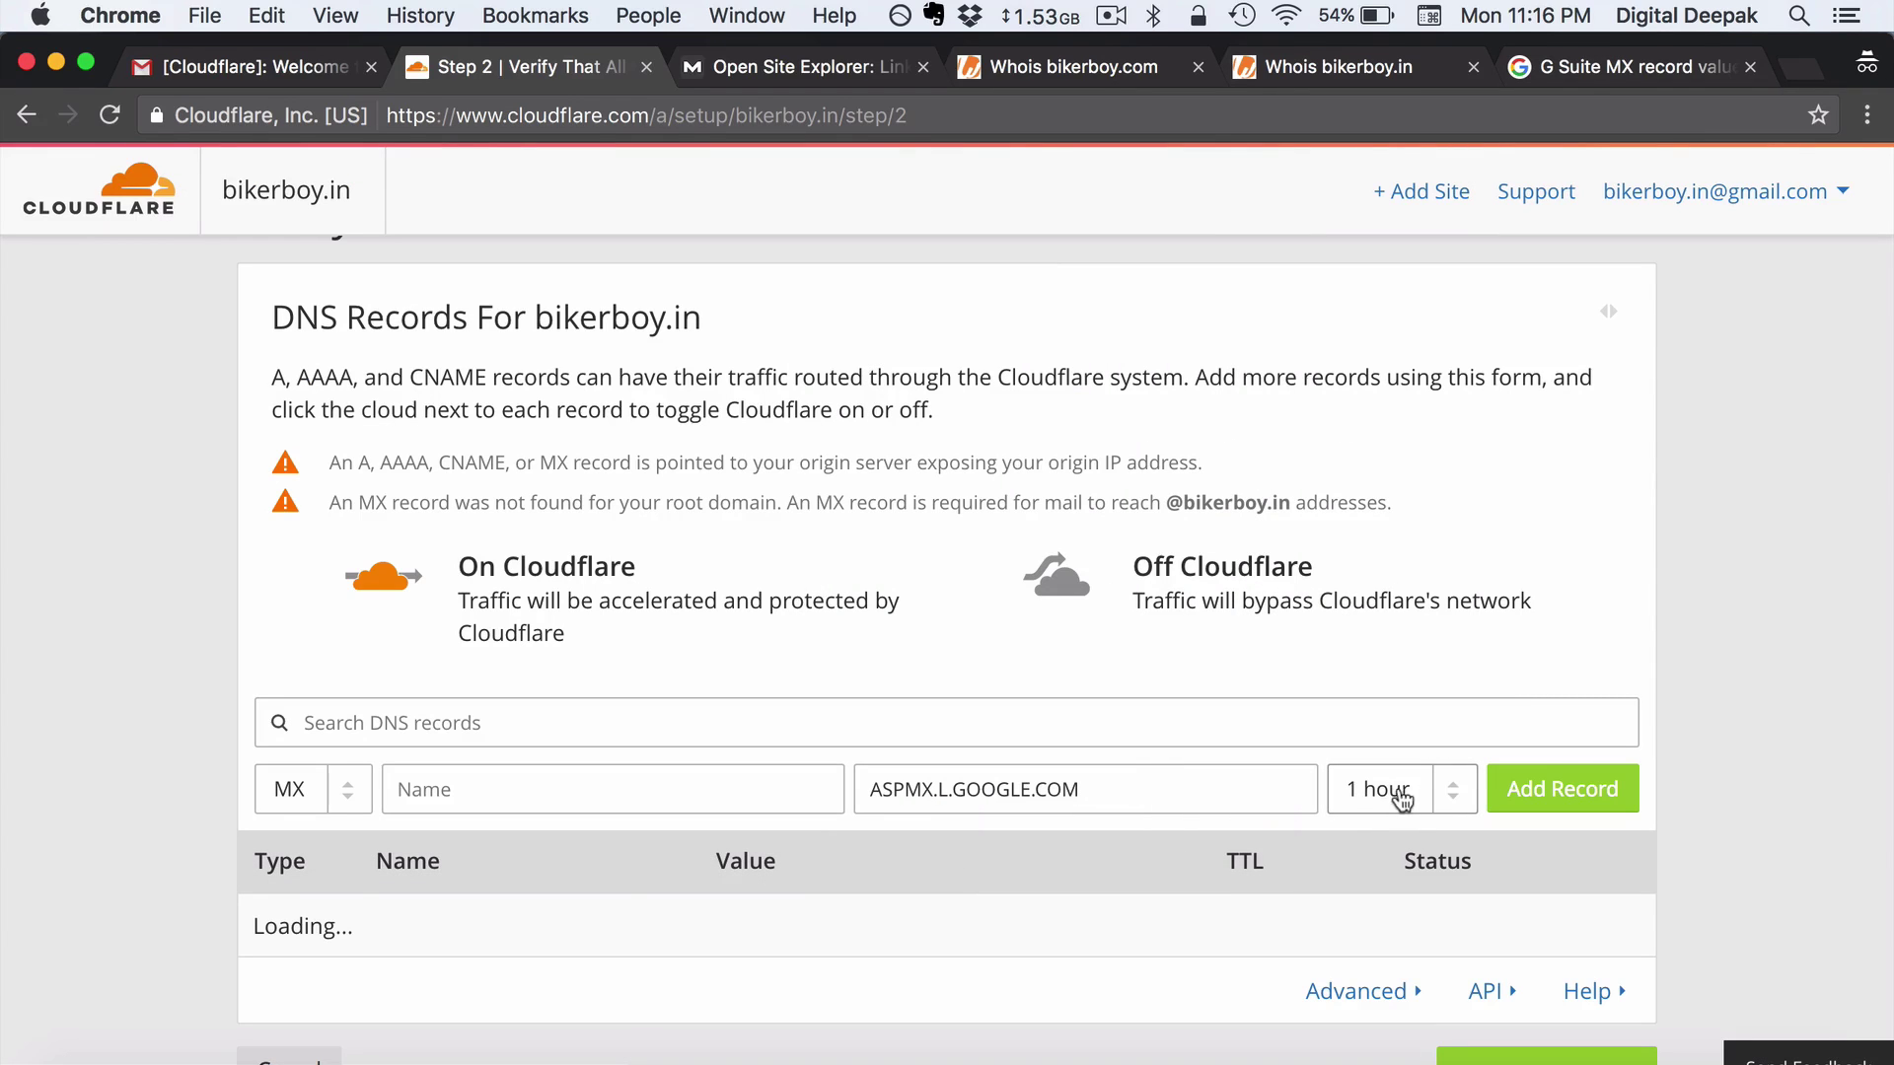
key(Return)
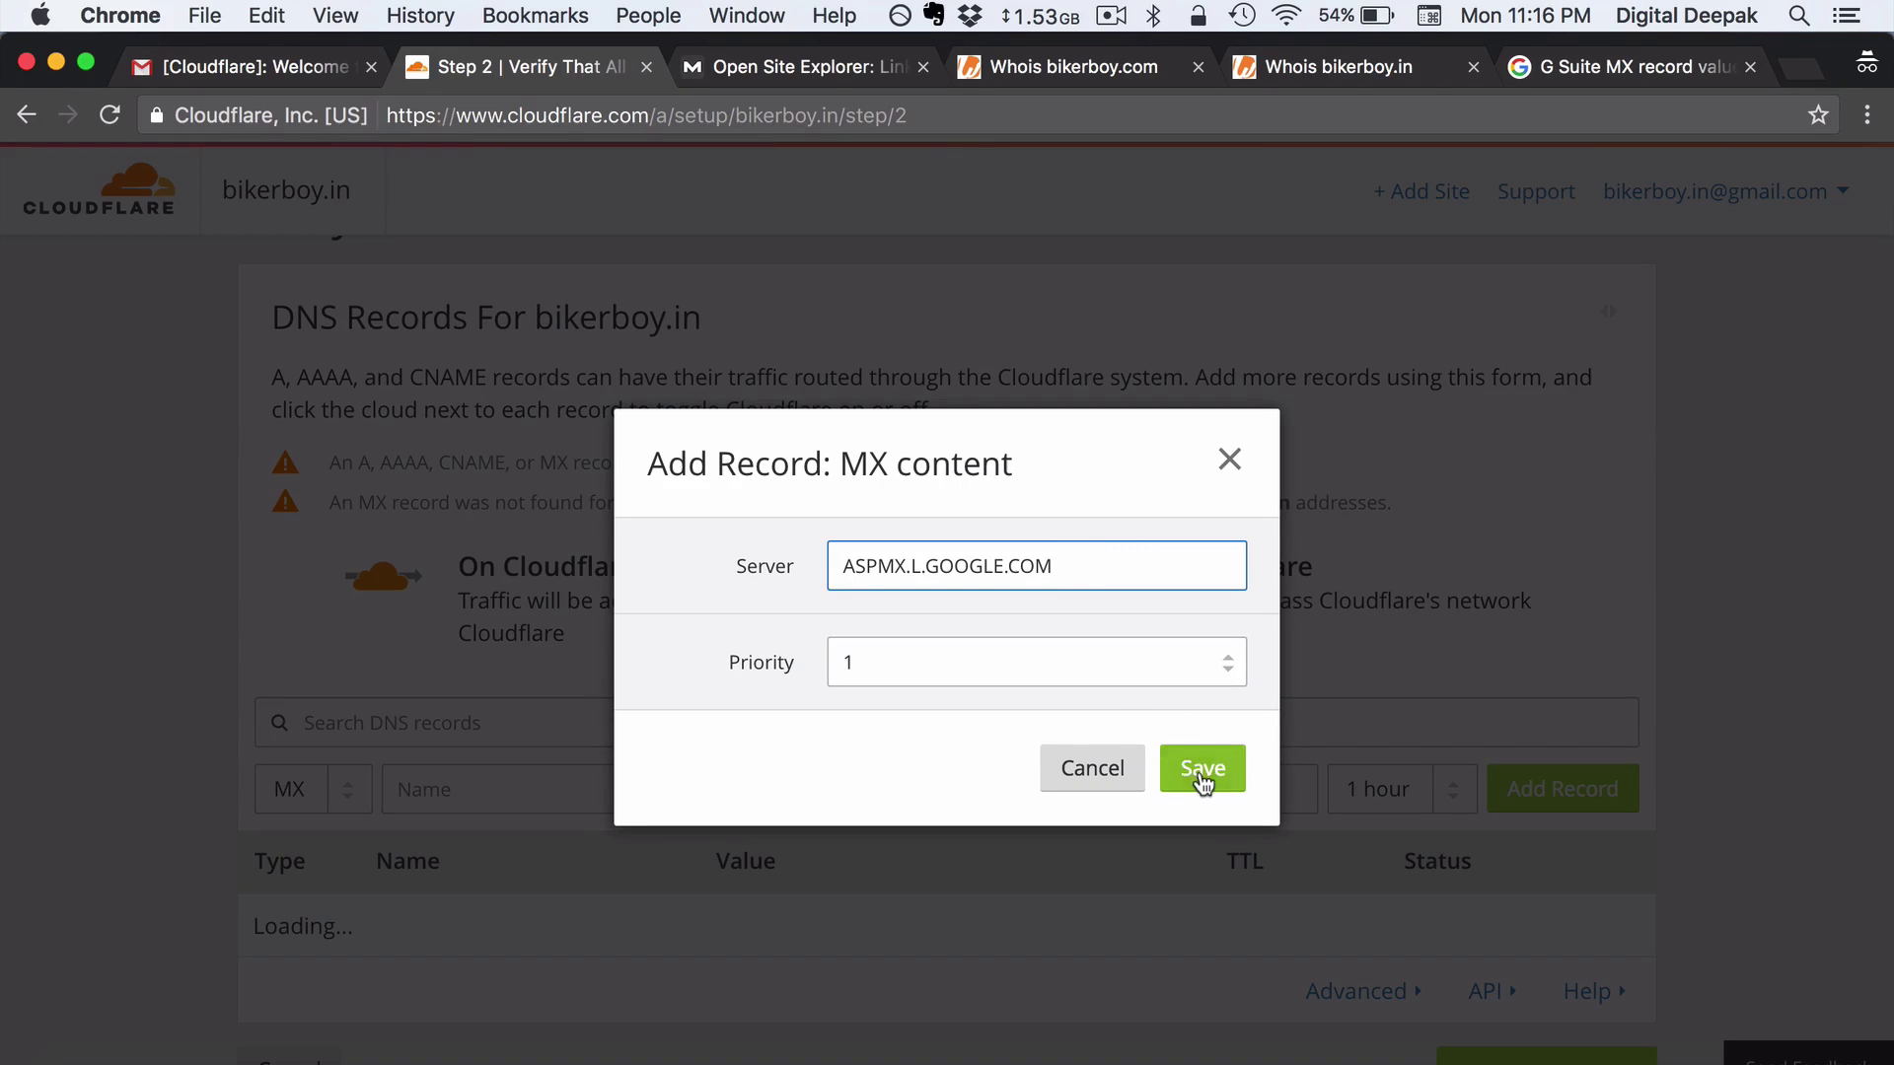
click(1202, 769)
Set the record name to @ and add the MX record for bikerboy.in
scroll(1570, 747, down, 2)
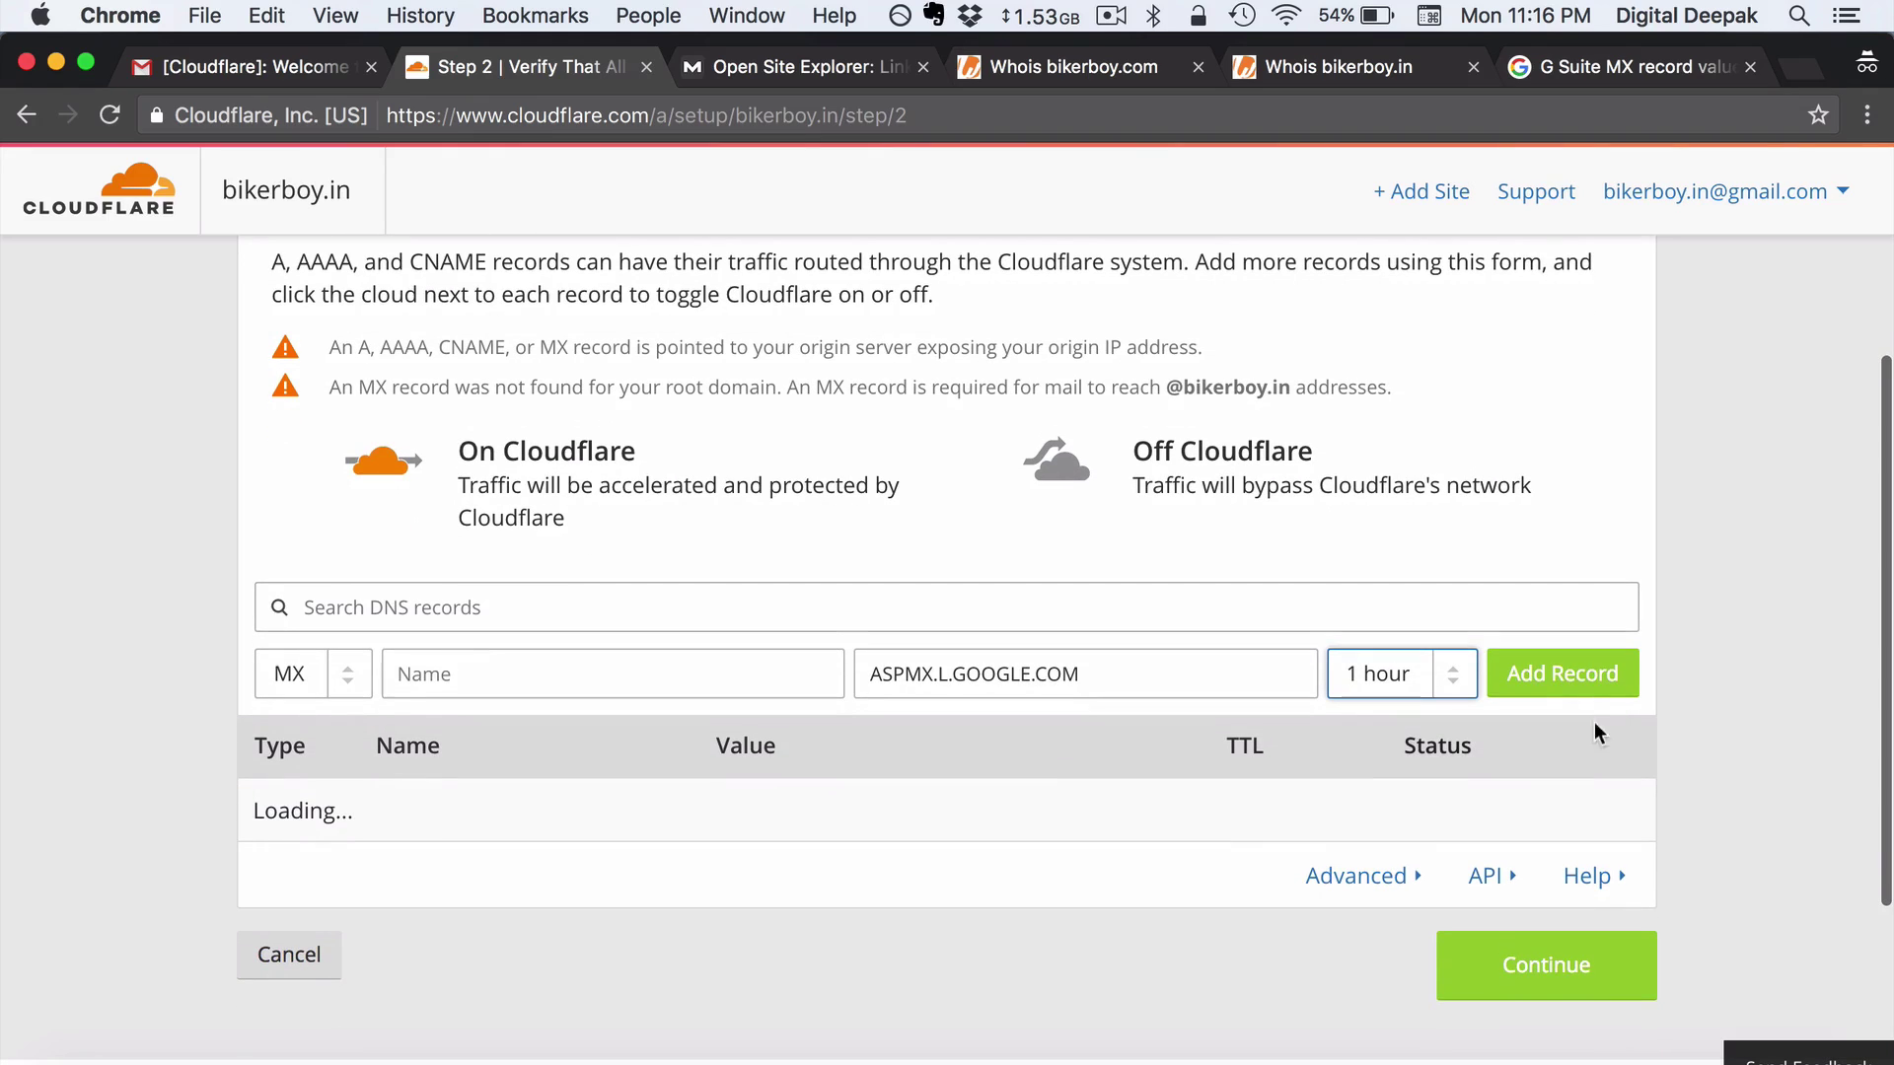
click(1616, 698)
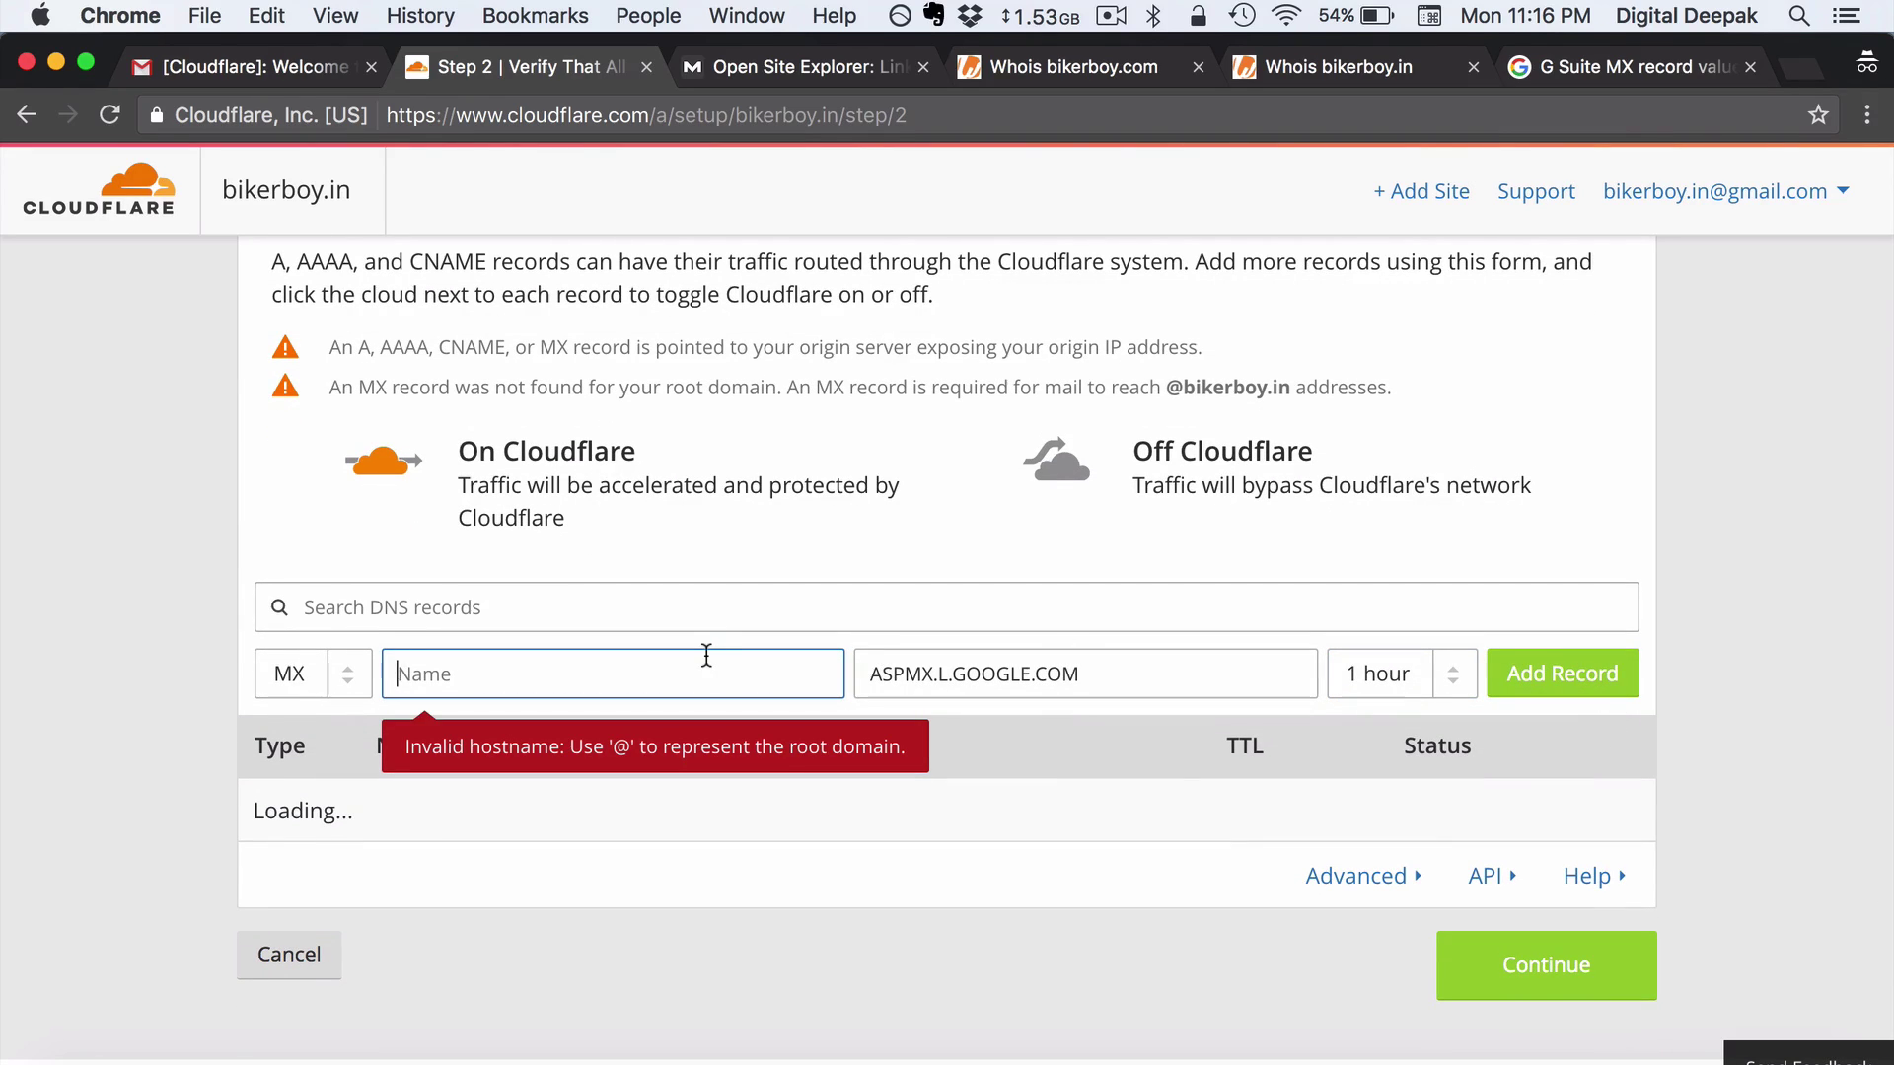
text(@)
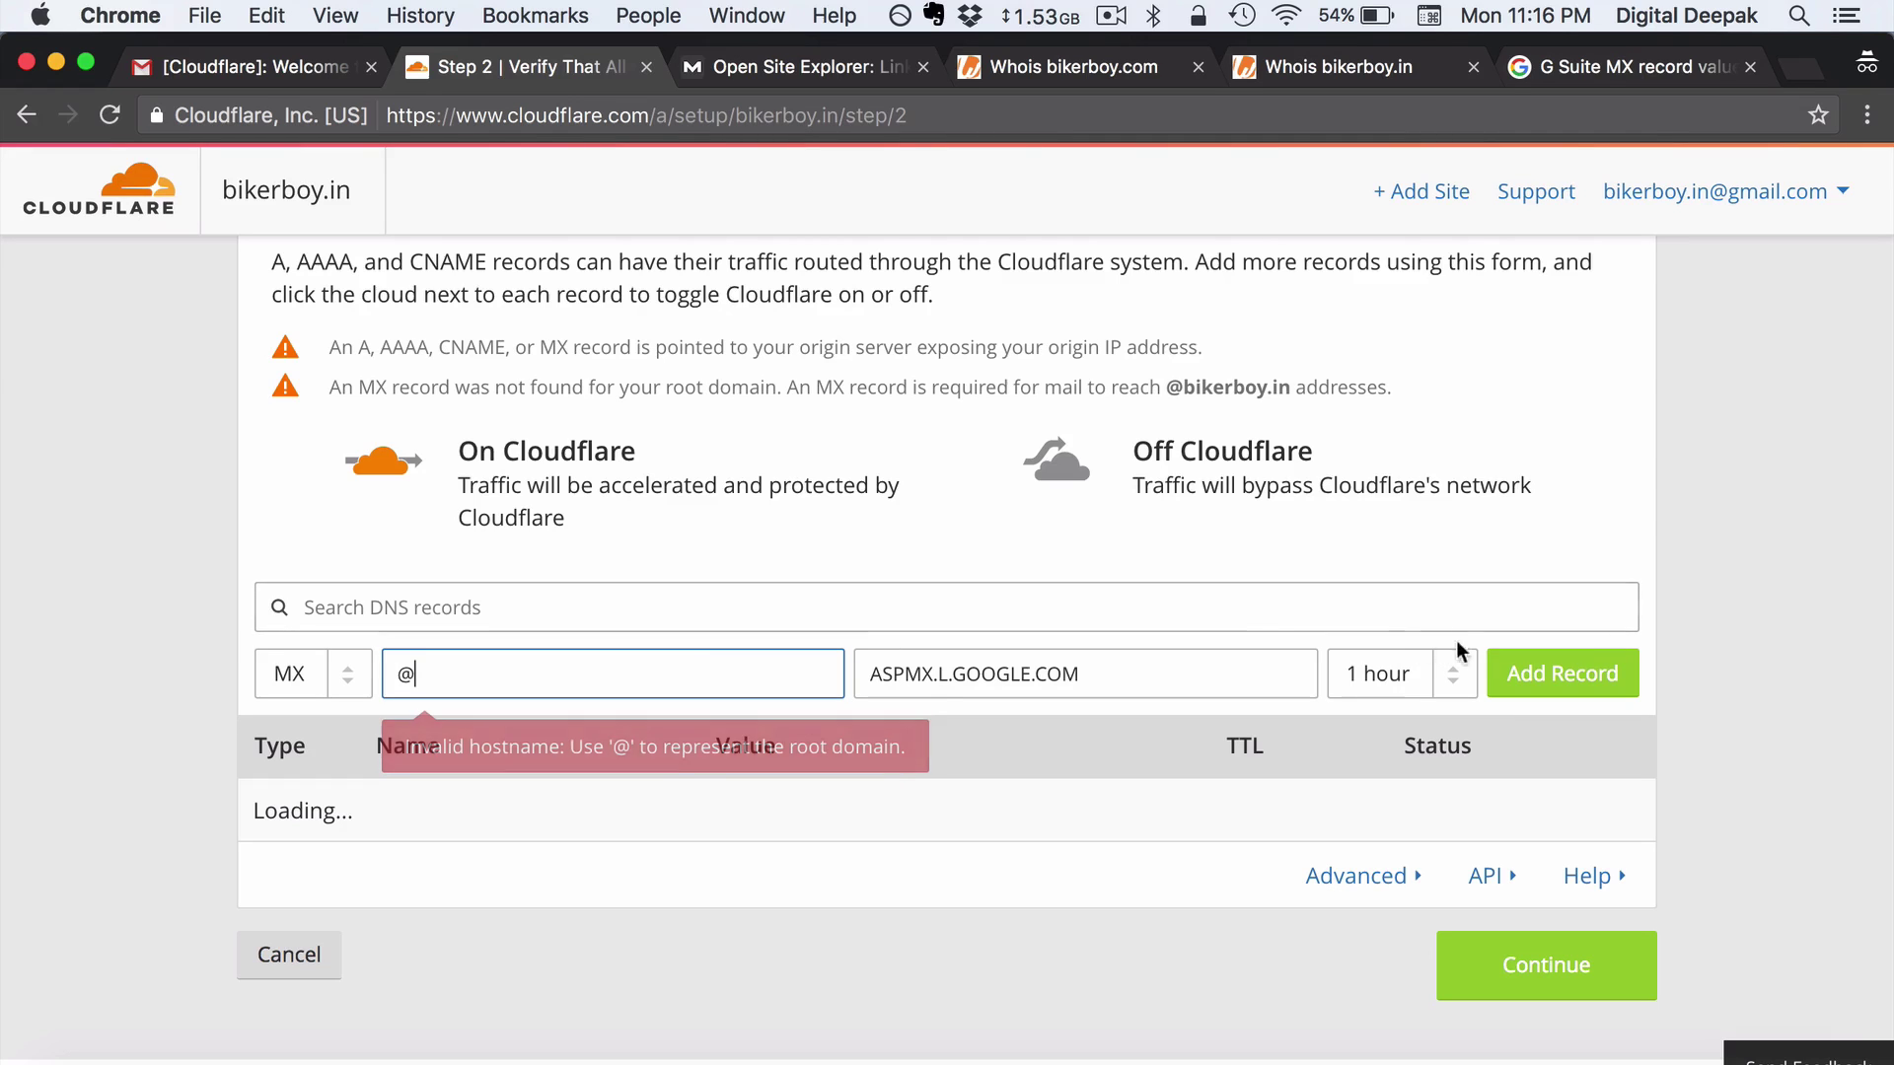
click(1547, 690)
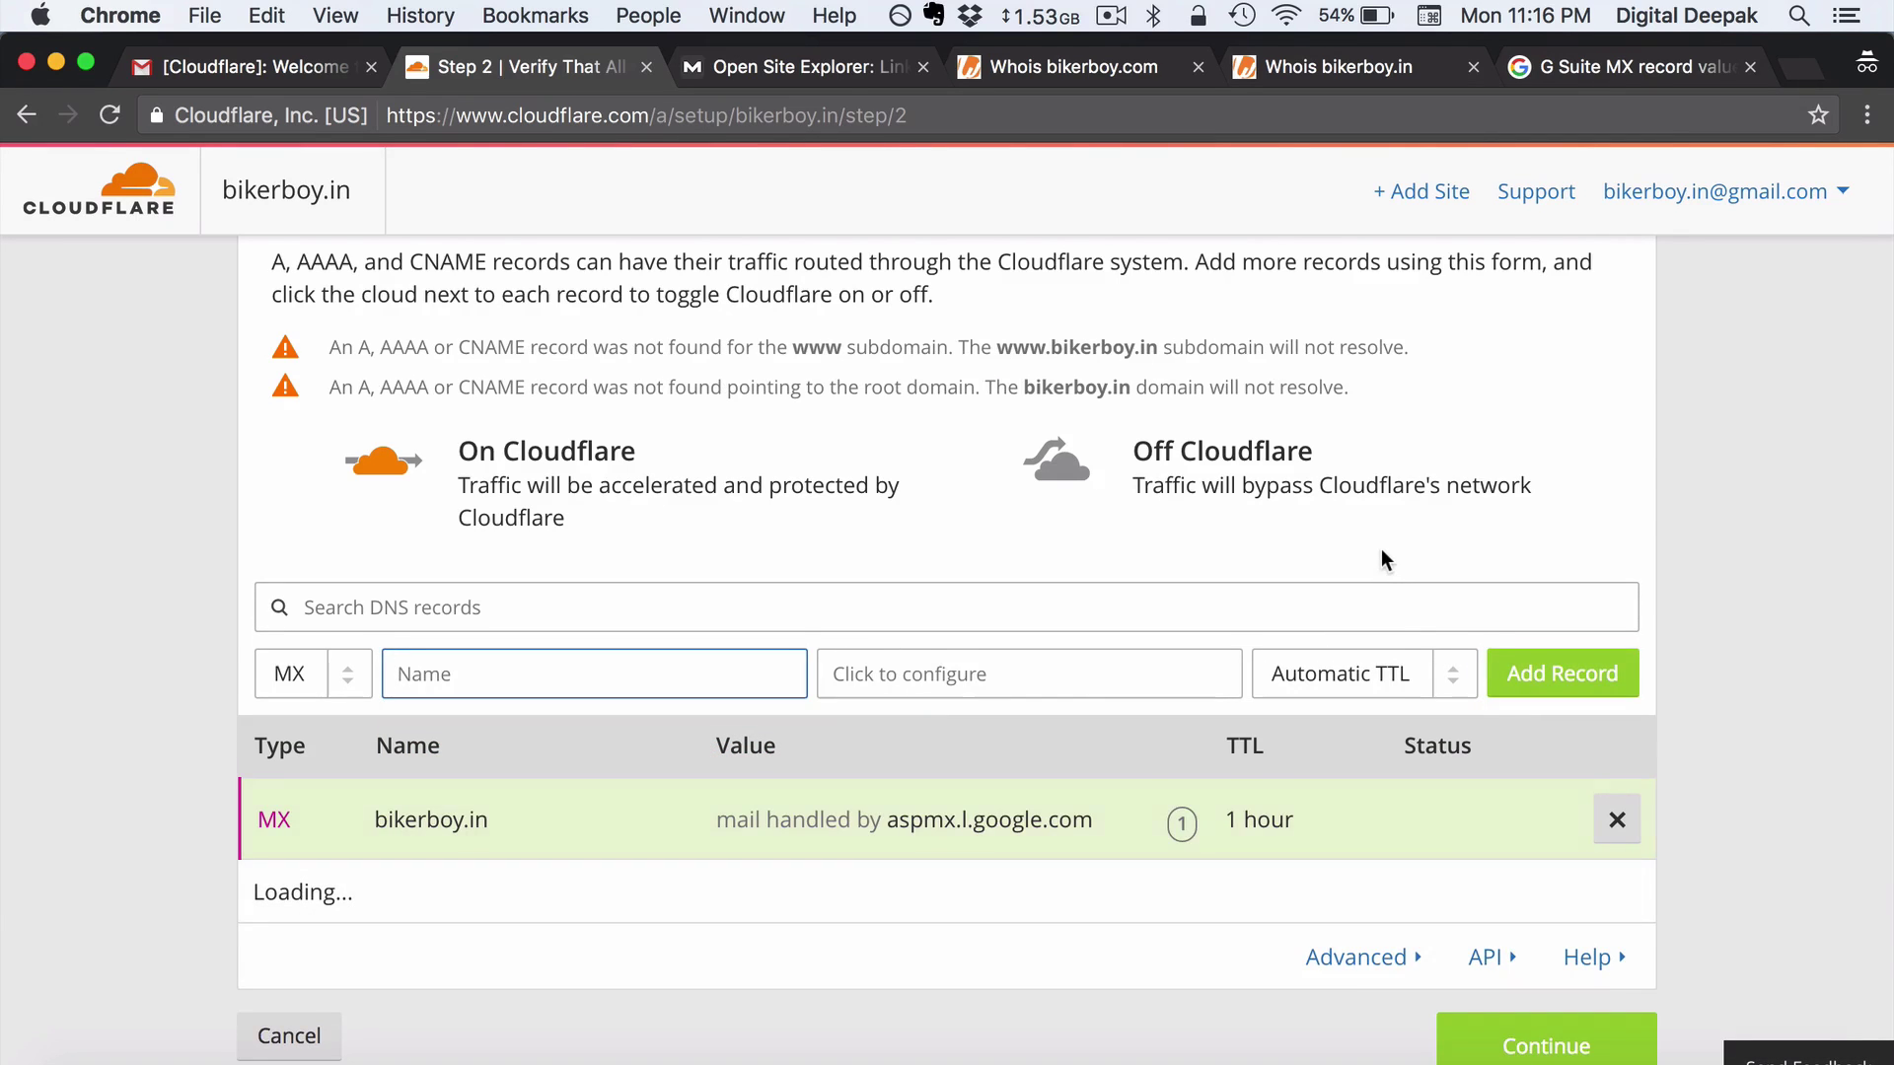
scroll(1381, 552, down, 2)
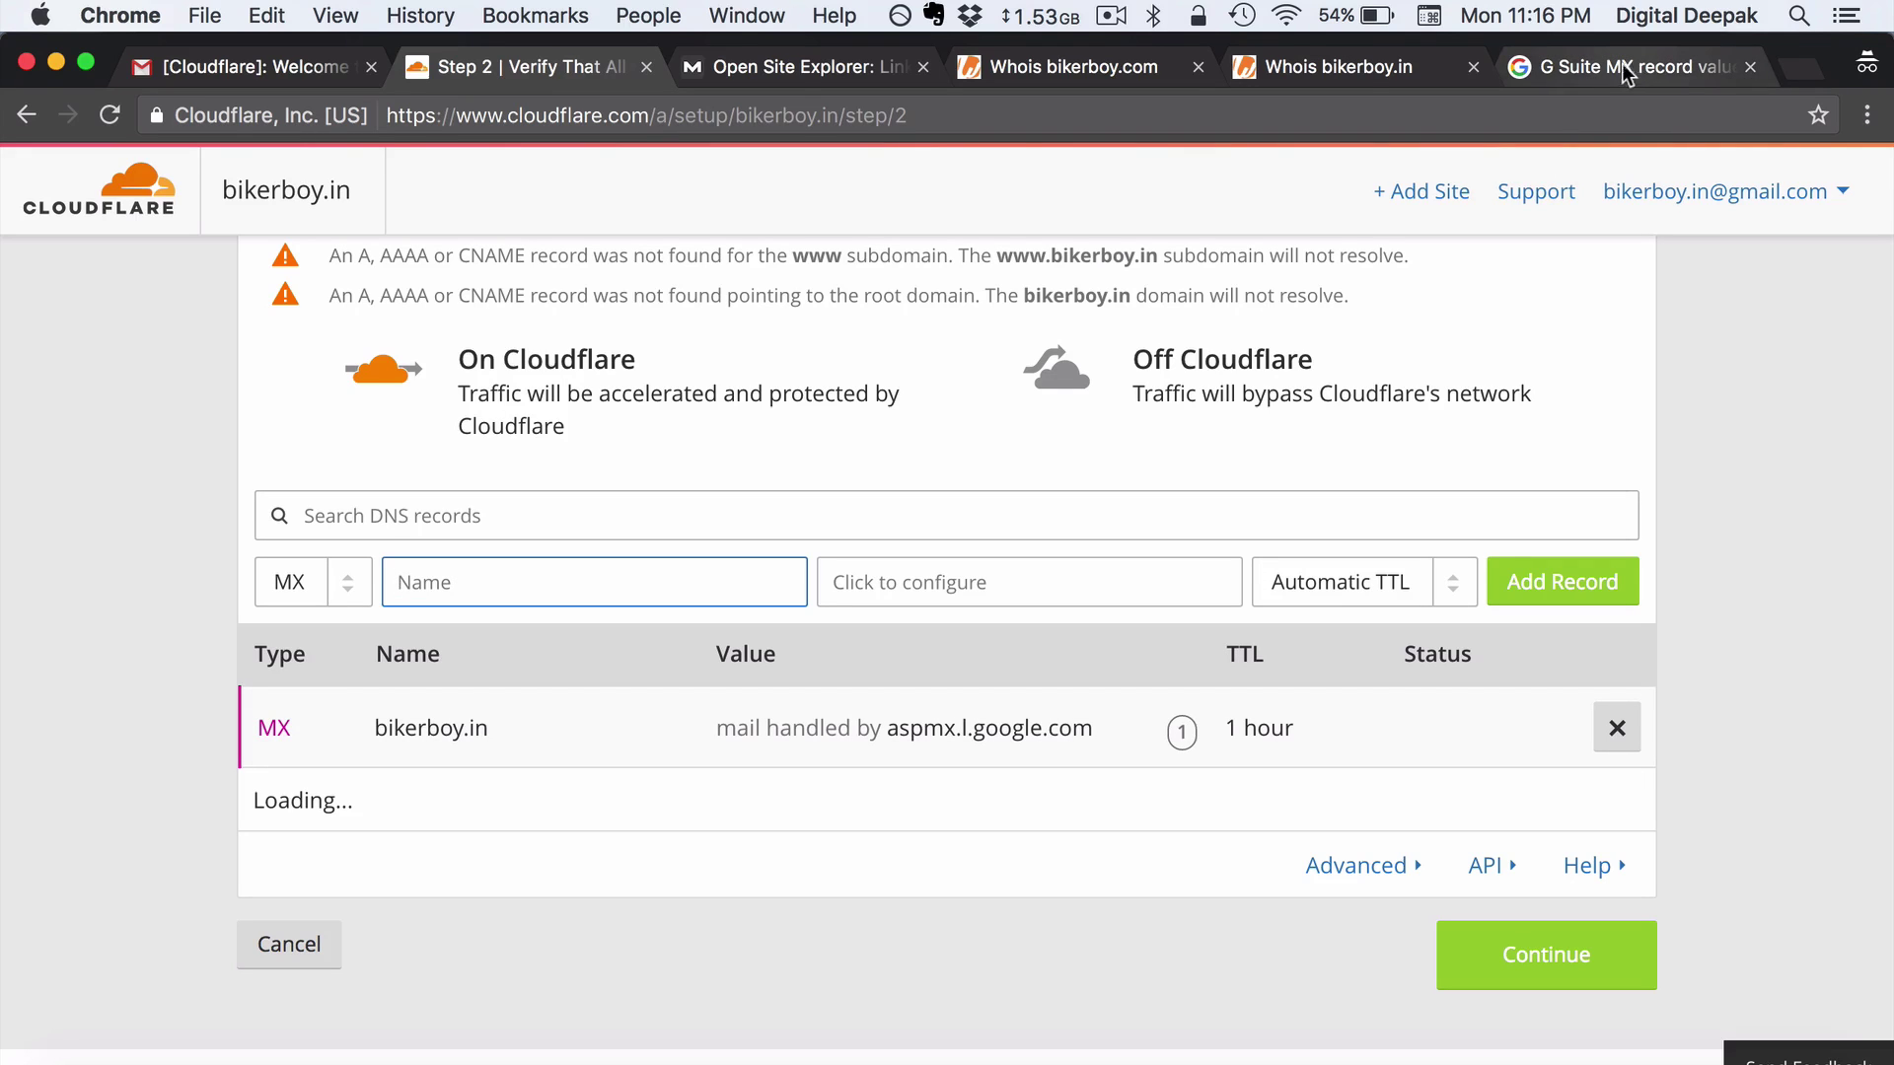
Add alt1 and alt2.aspmx.l.google.com MX records at priority 5, then continue to plan selection
drag(1622, 63, 804, 61)
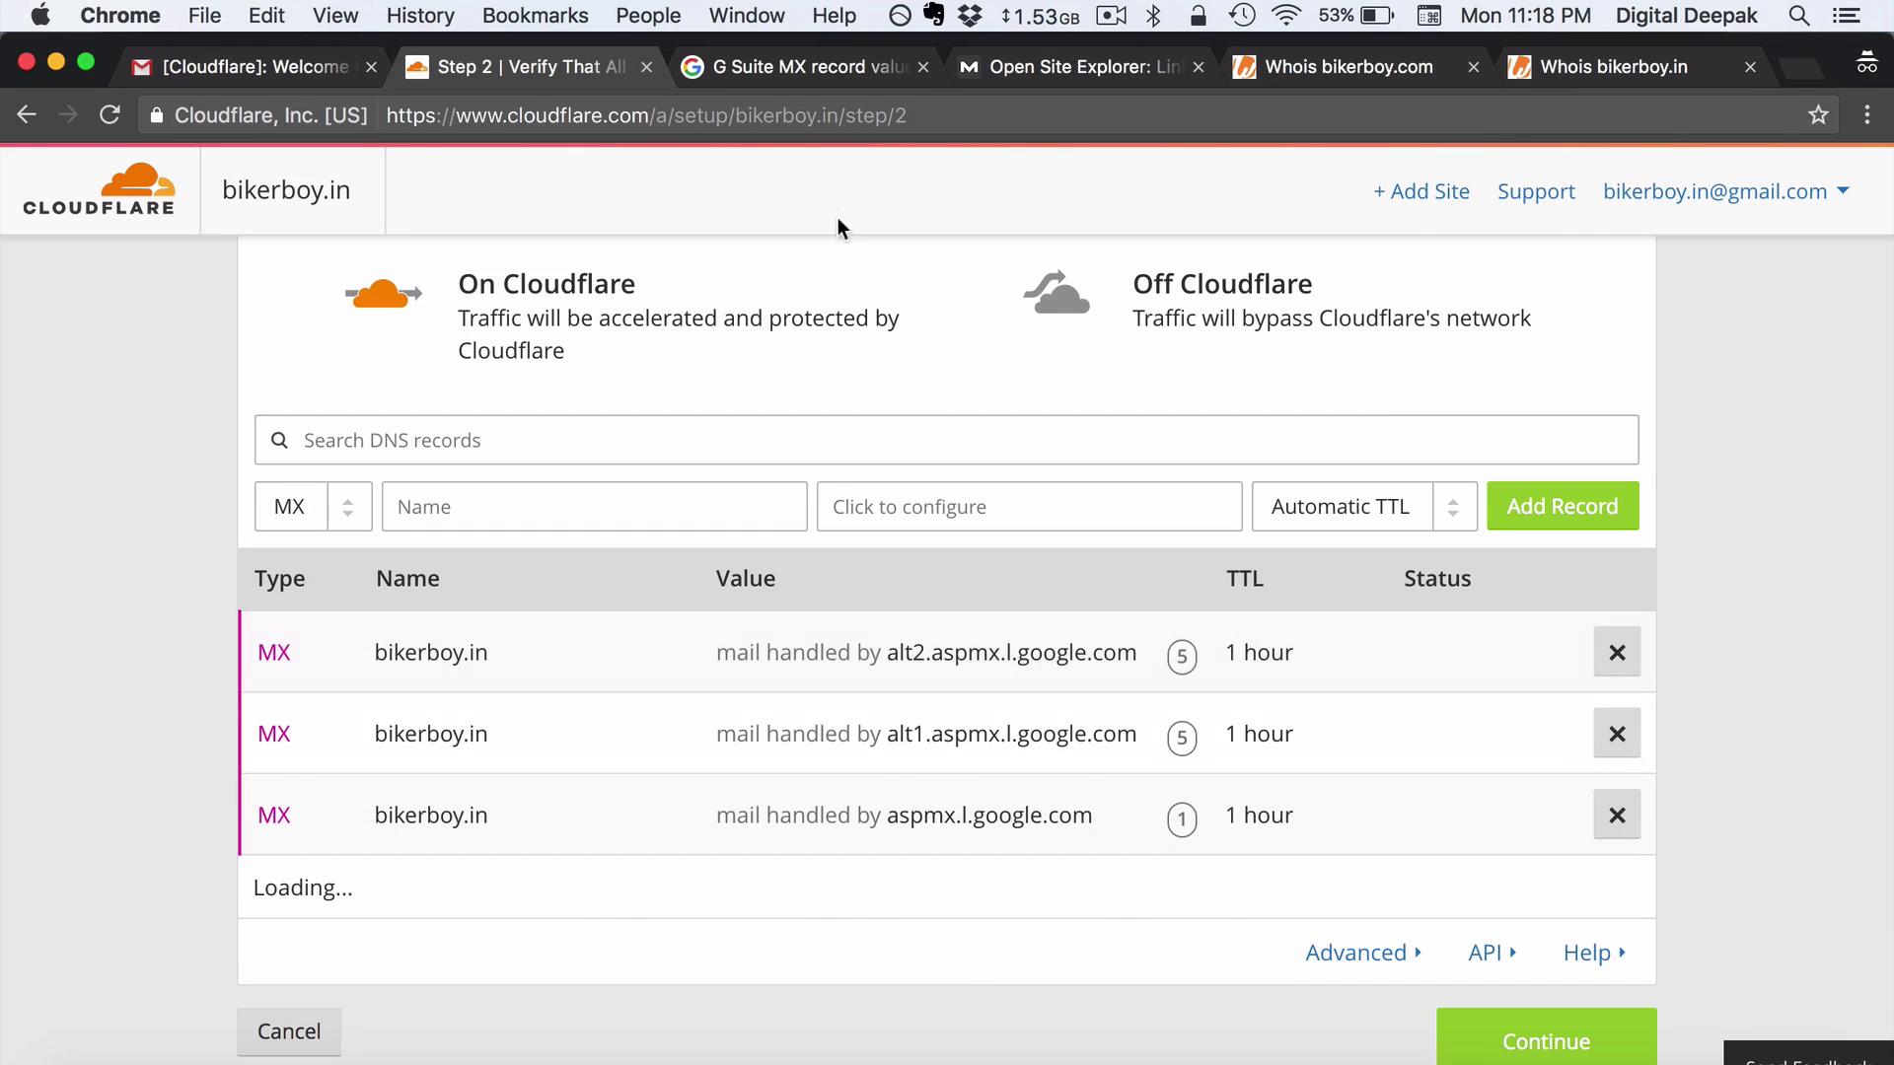
click(766, 75)
scroll(732, 540, down, 1)
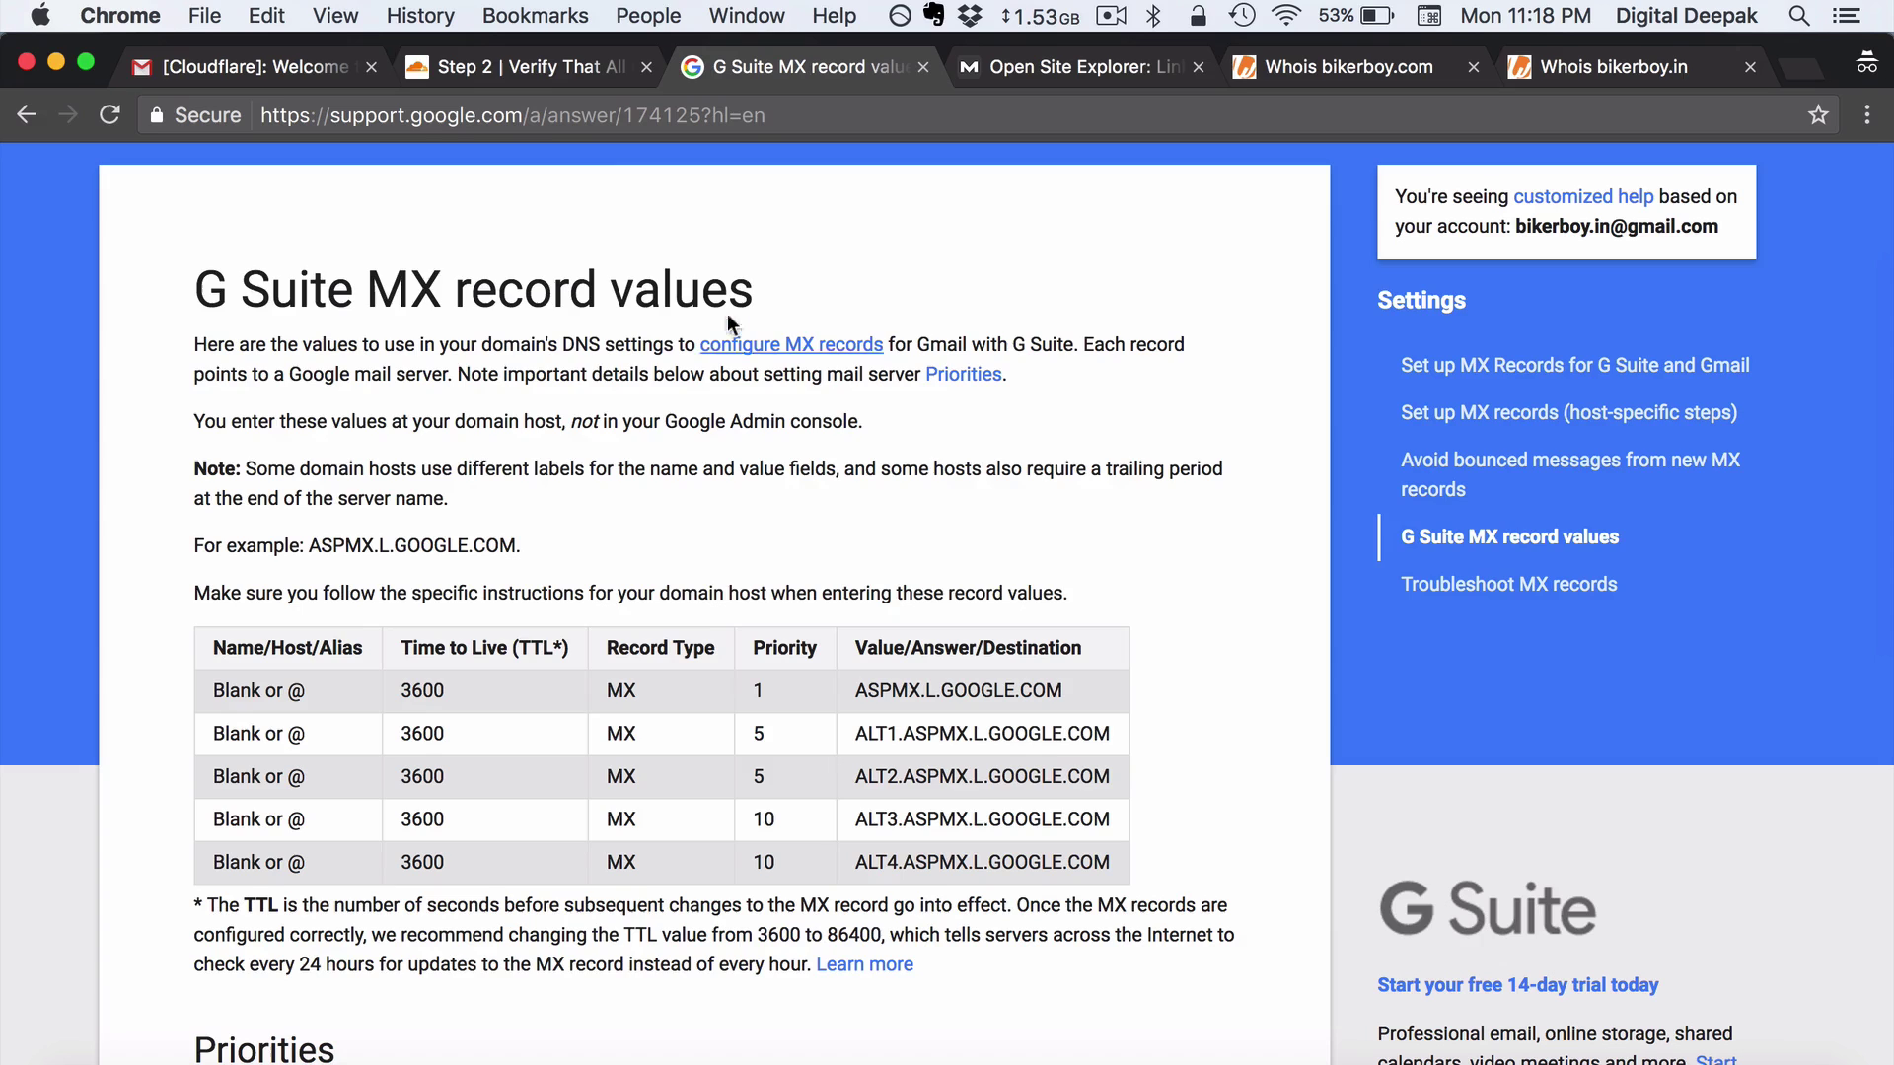
click(530, 63)
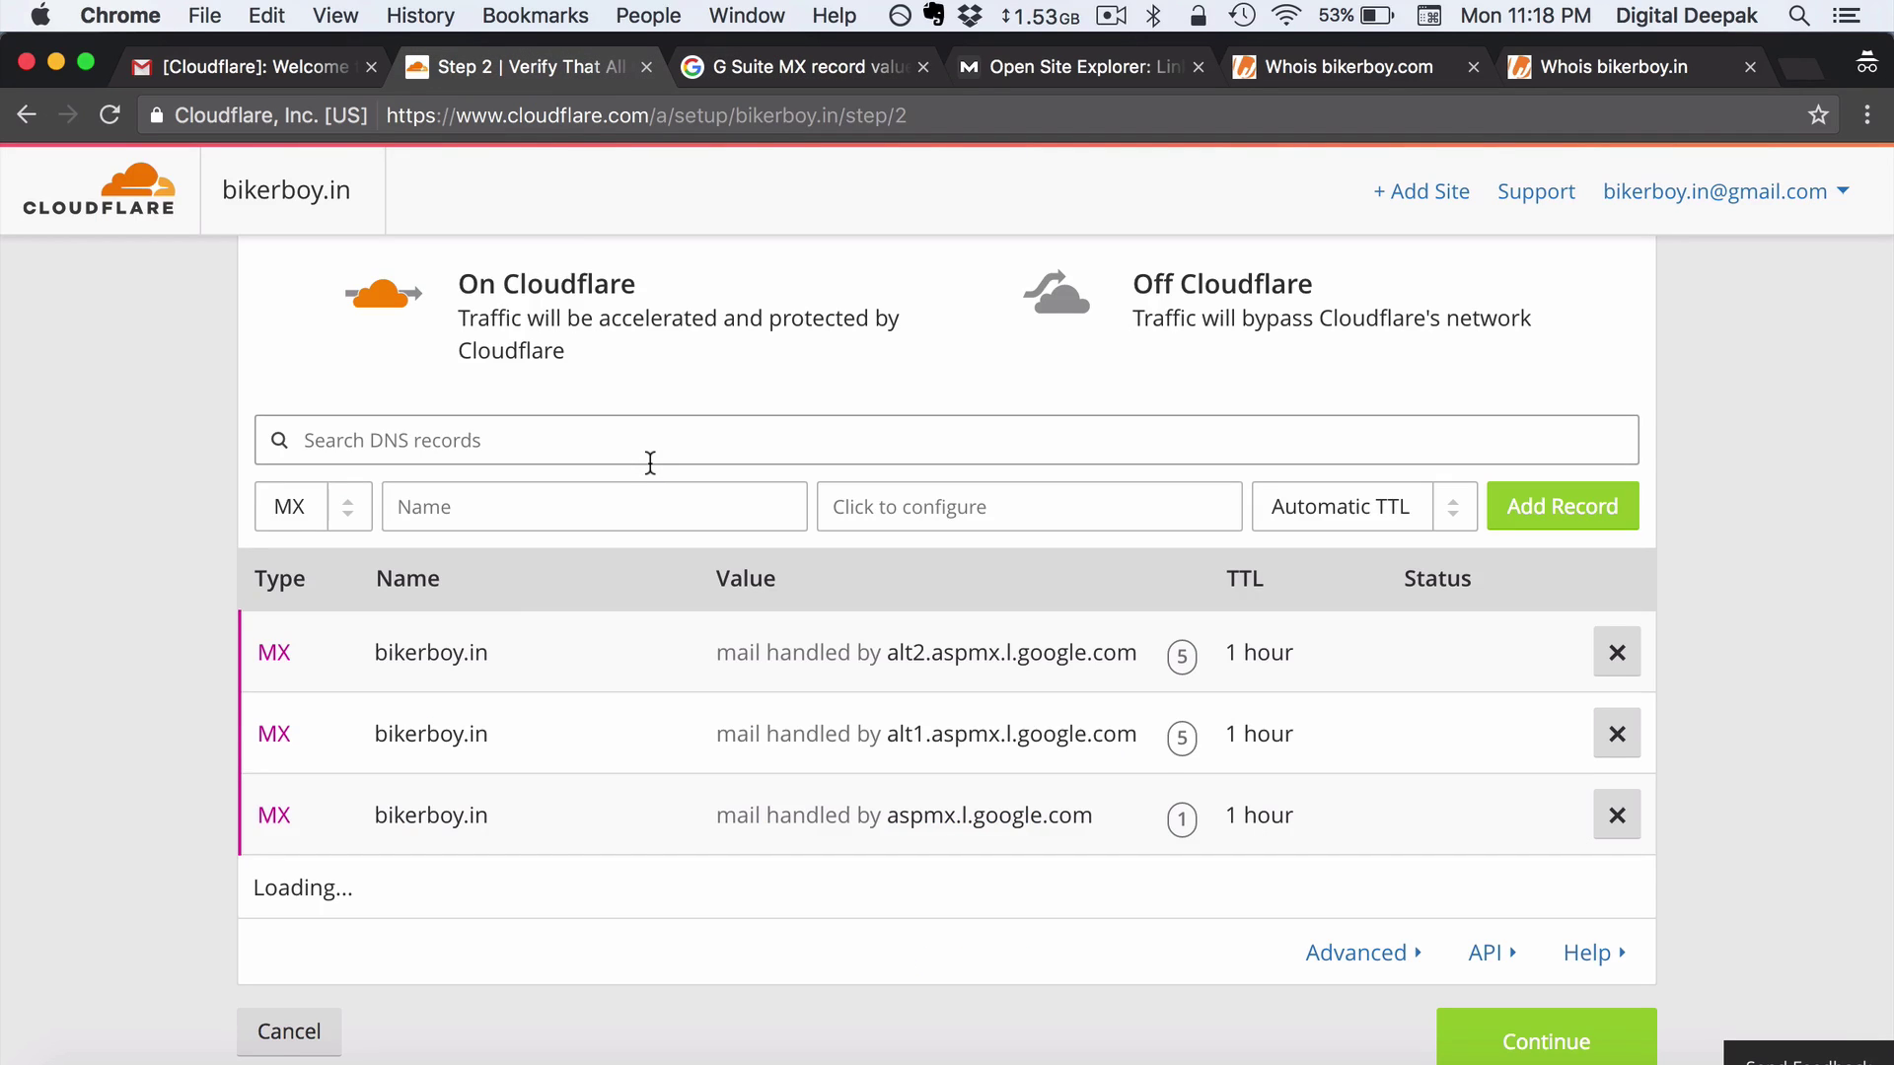
scroll(650, 461, up, 2)
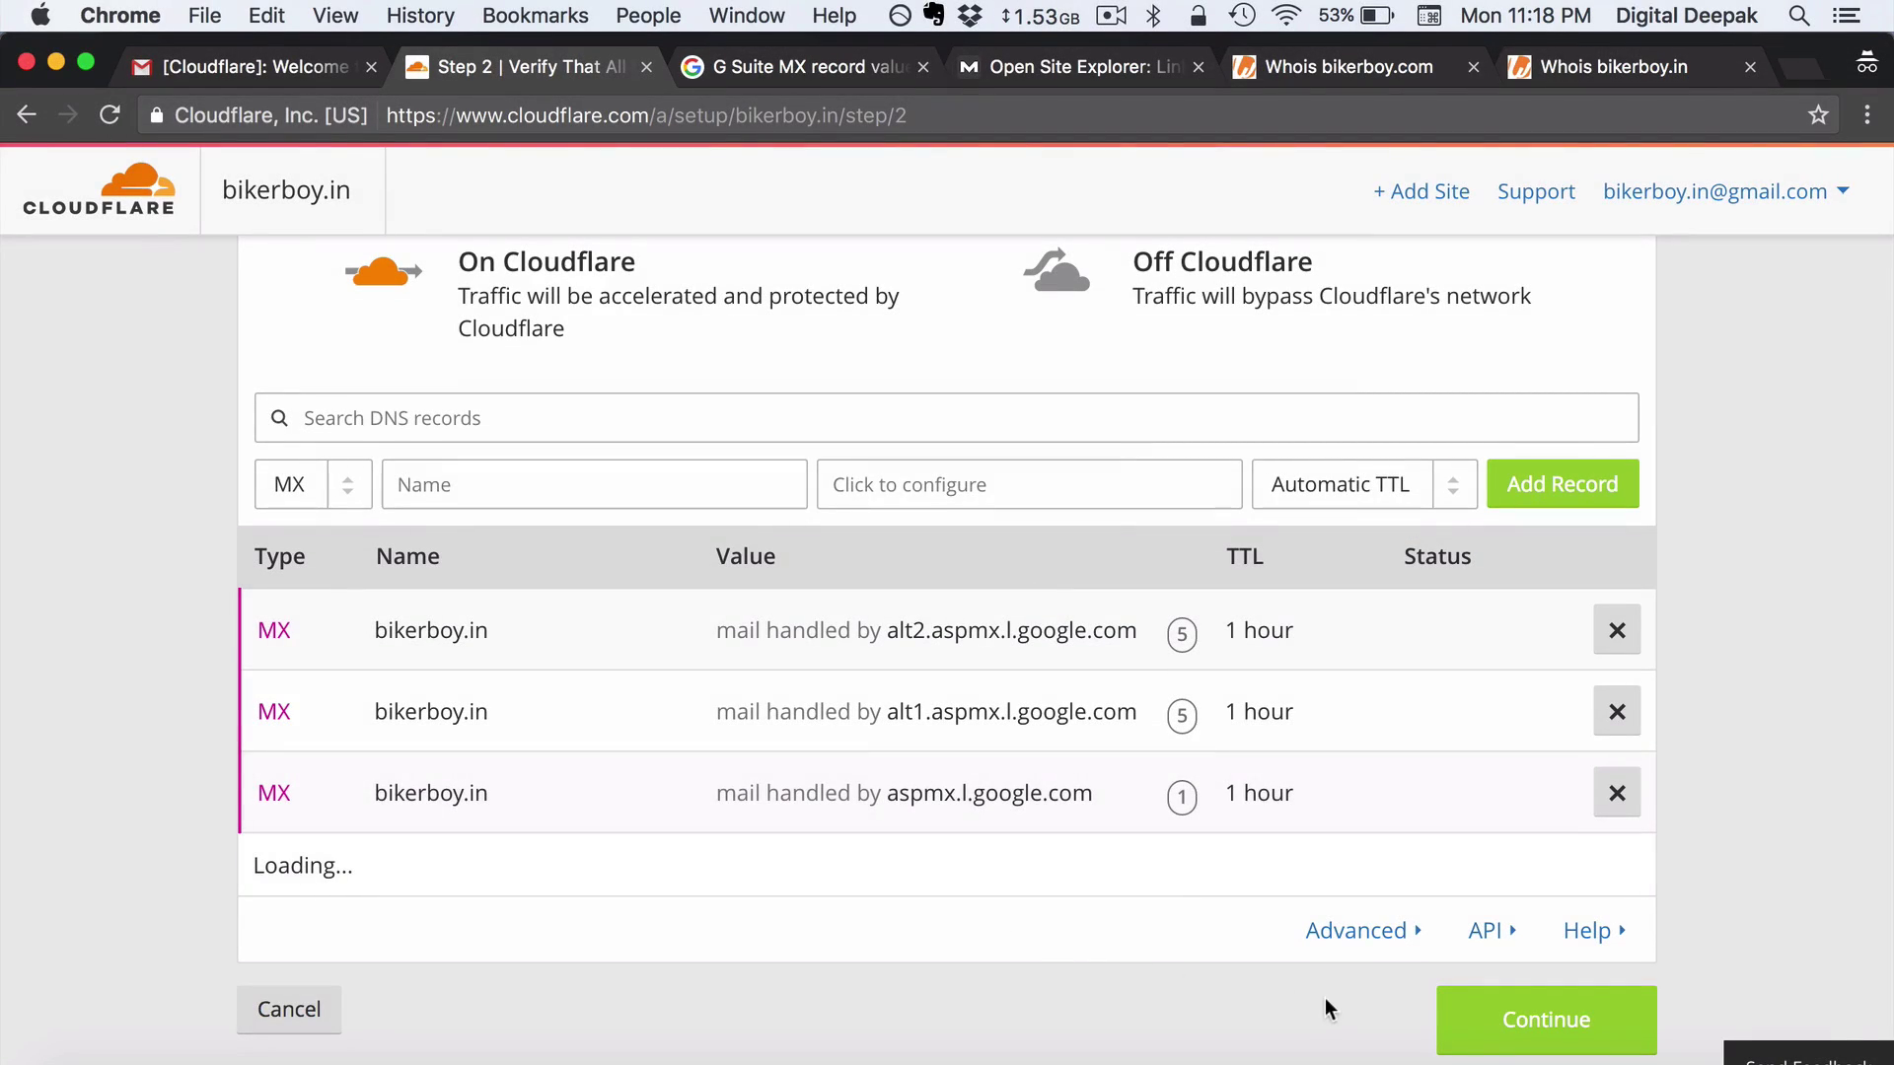
click(1480, 1038)
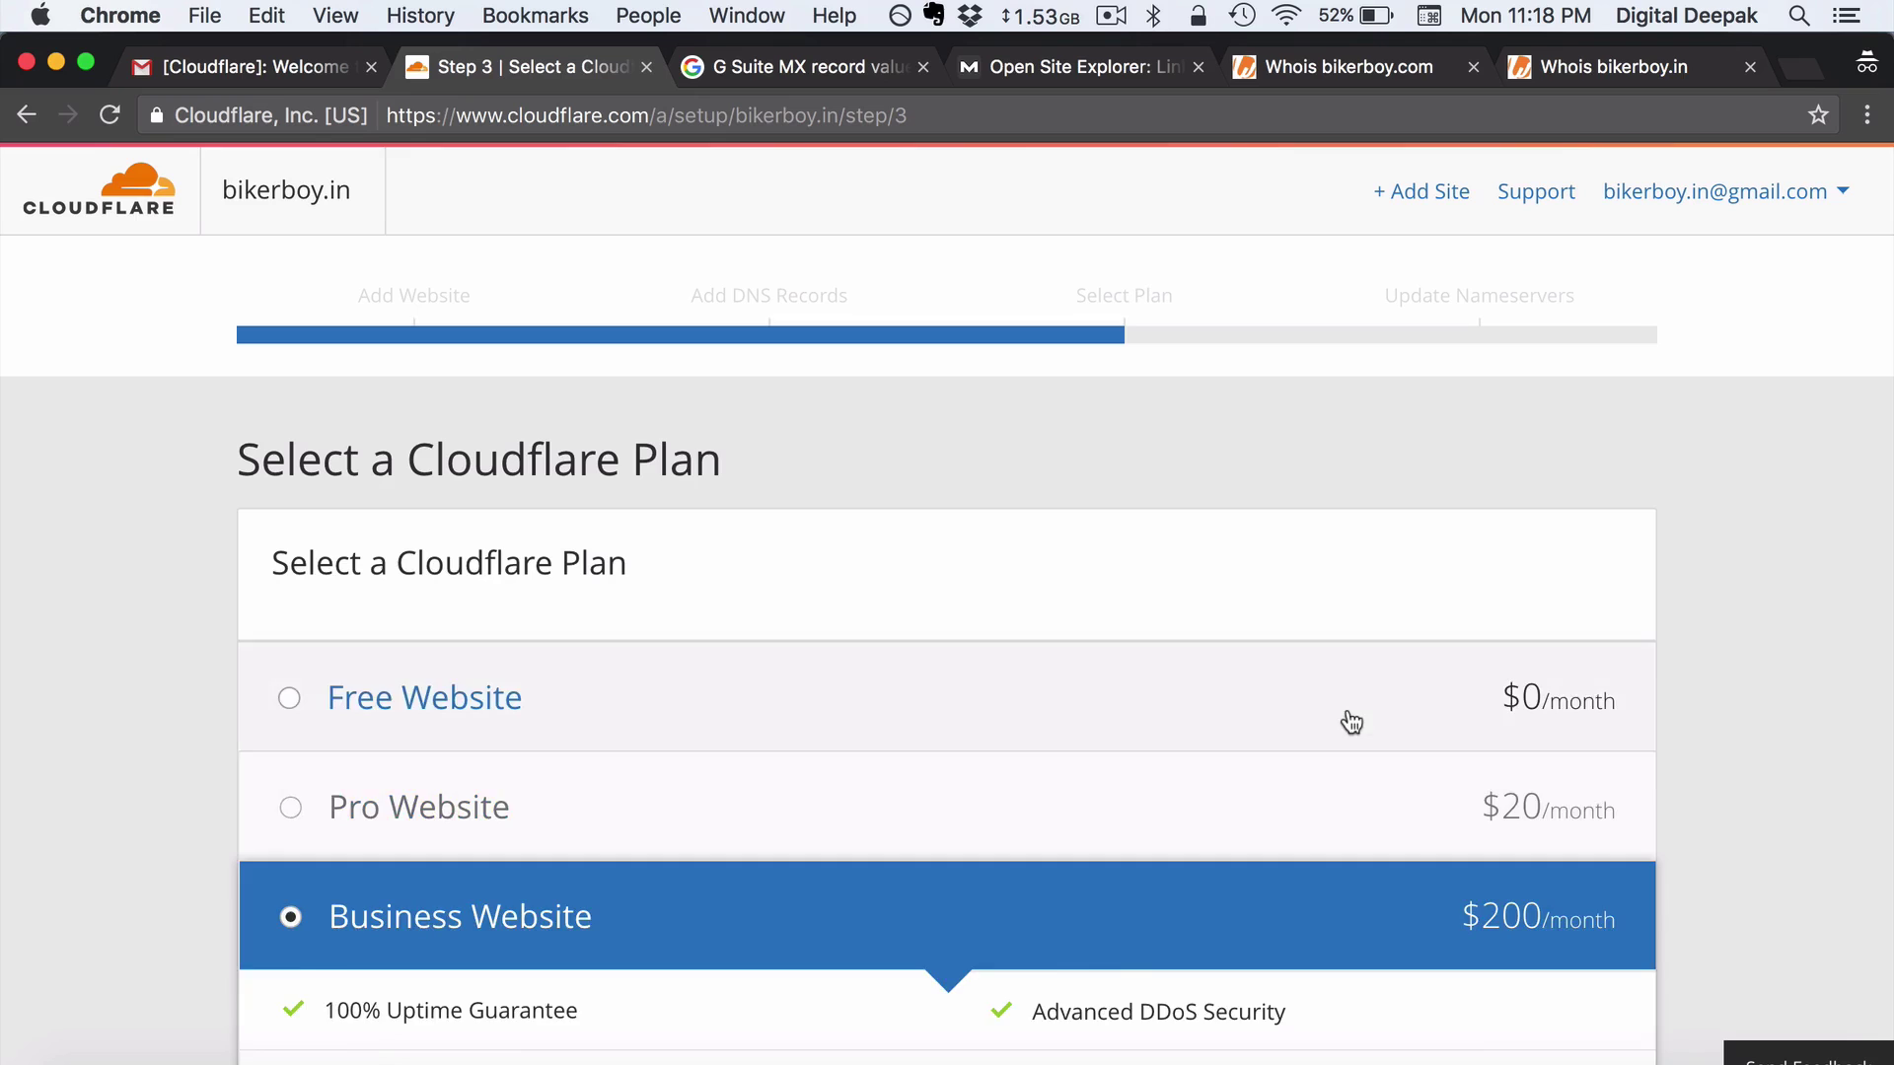
Choose the Free Website plan and continue to the Change Your Nameservers step
click(1350, 719)
scroll(1351, 721, down, 5)
scroll(1348, 720, down, 2)
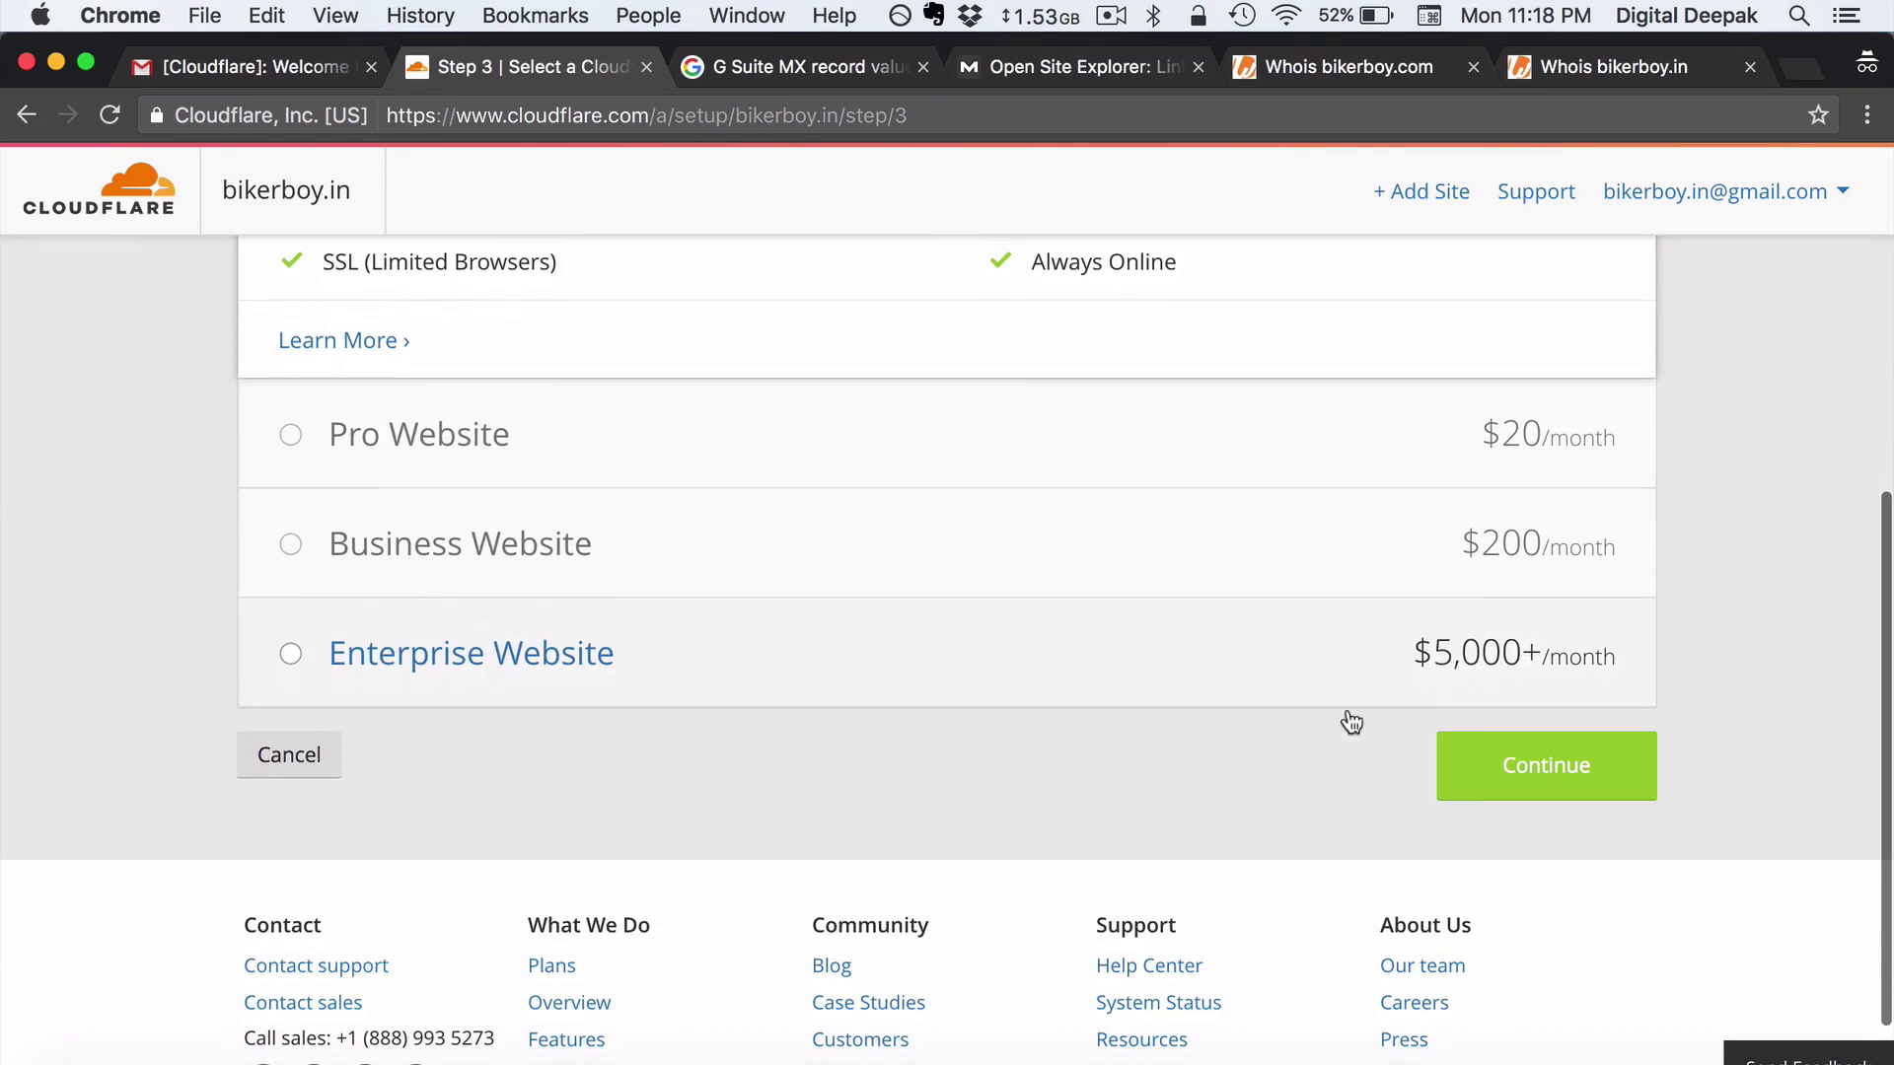
click(1481, 784)
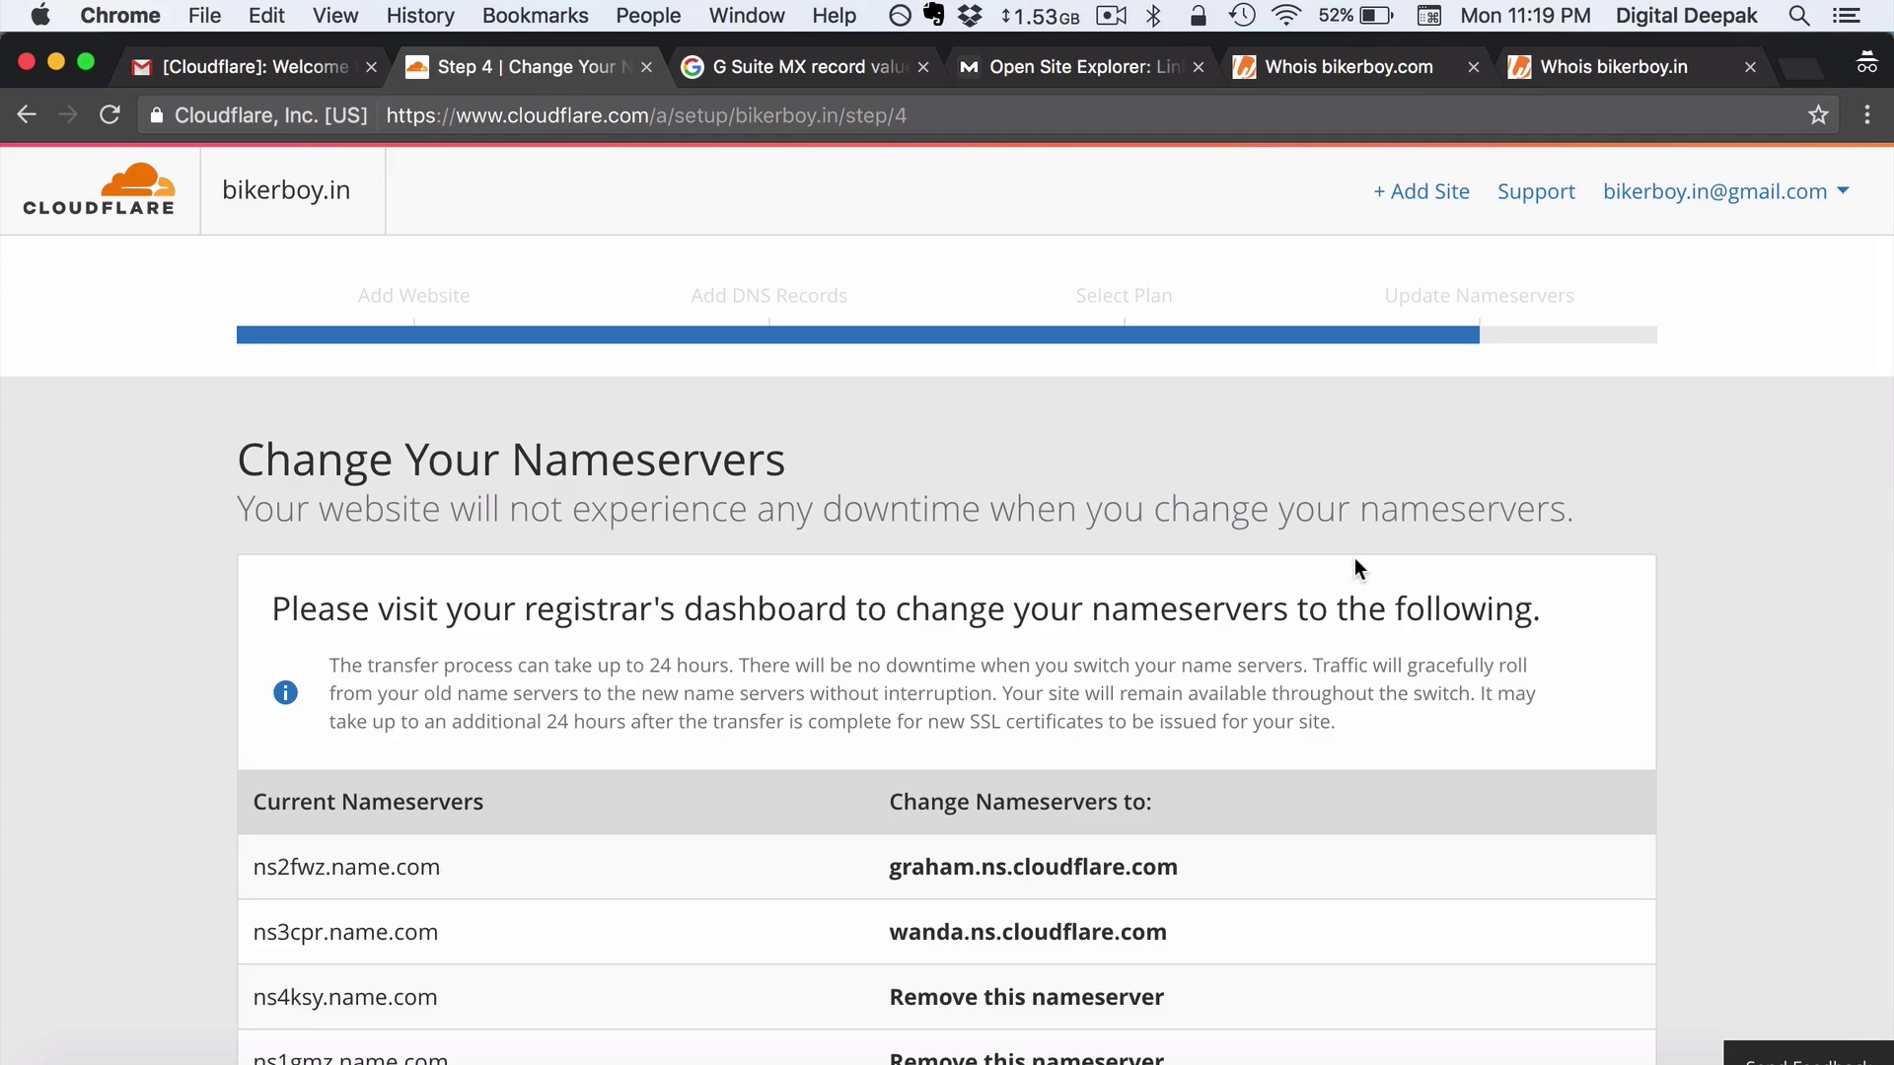
scroll(1354, 559, down, 3)
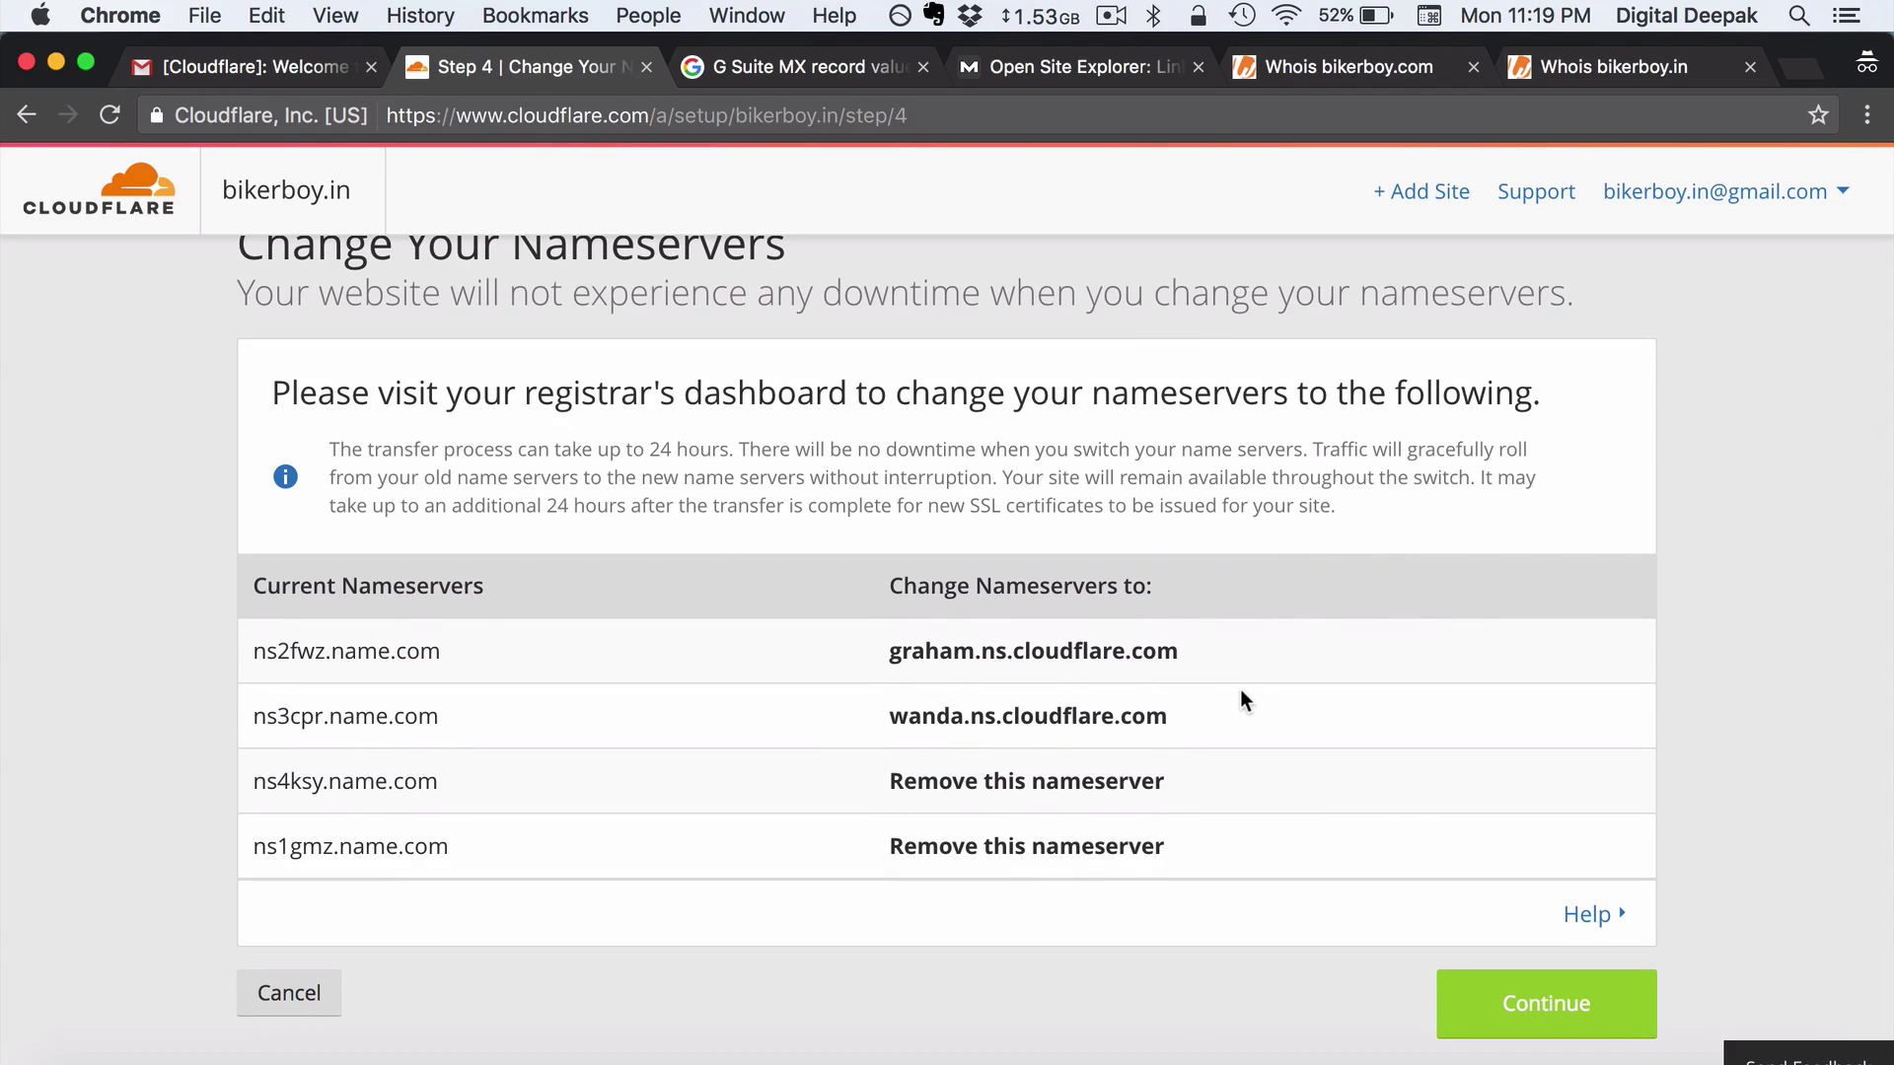
Copy graham.ns.cloudflare.com and remove the existing name.com nameservers for bikerboy.in
double_click(1201, 649)
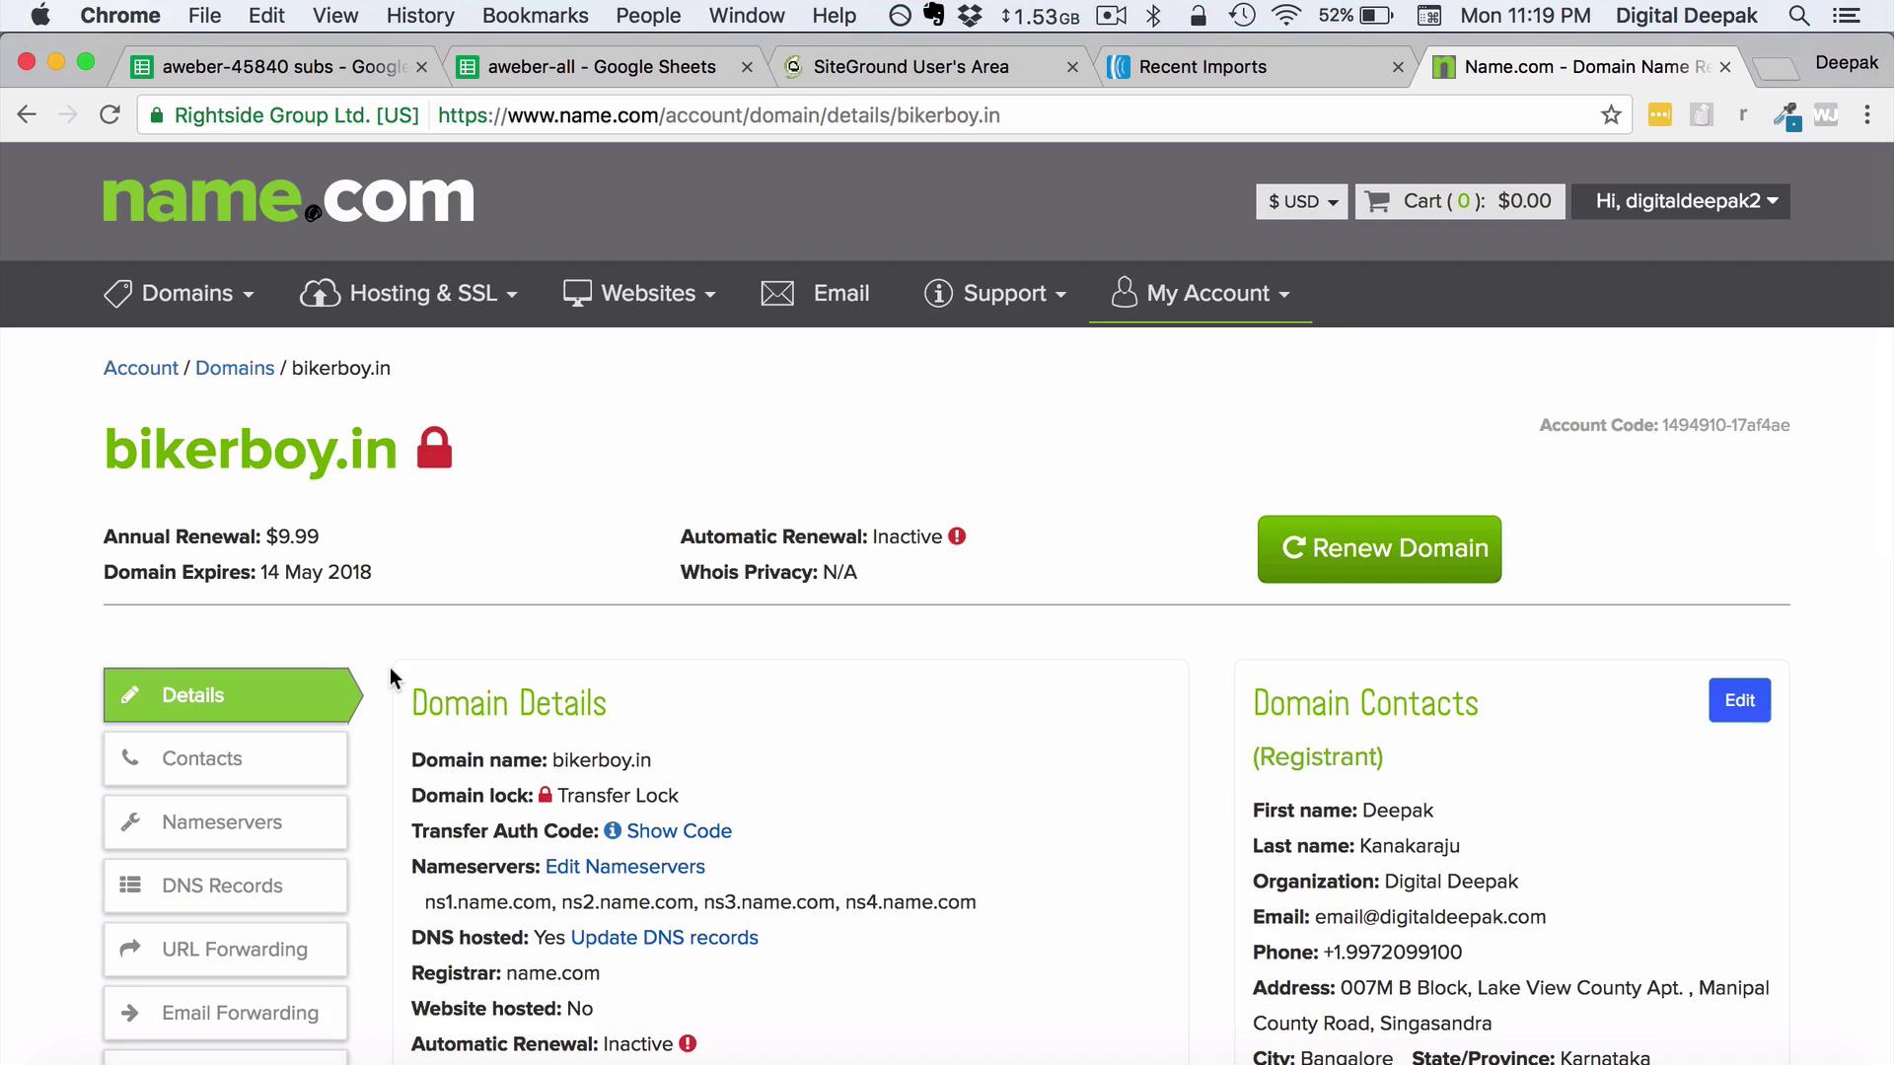
scroll(389, 666, down, 3)
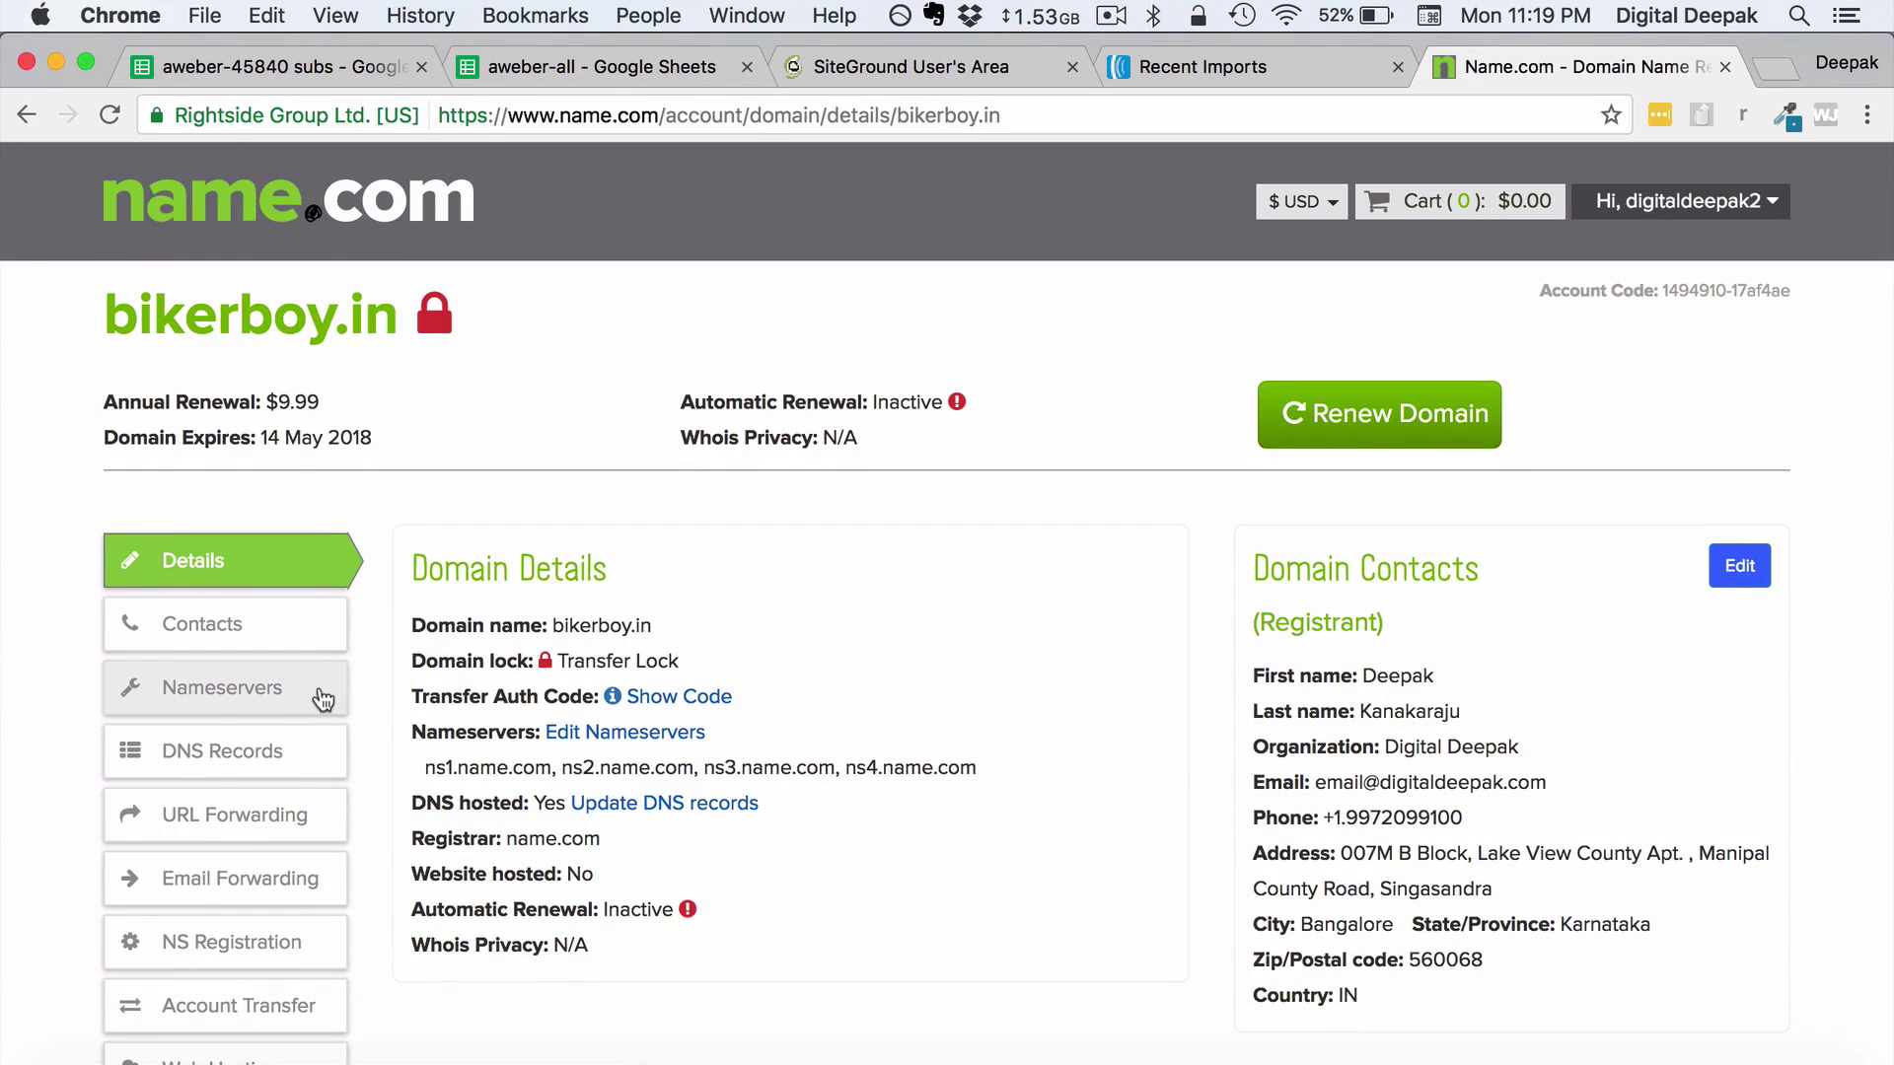
click(307, 696)
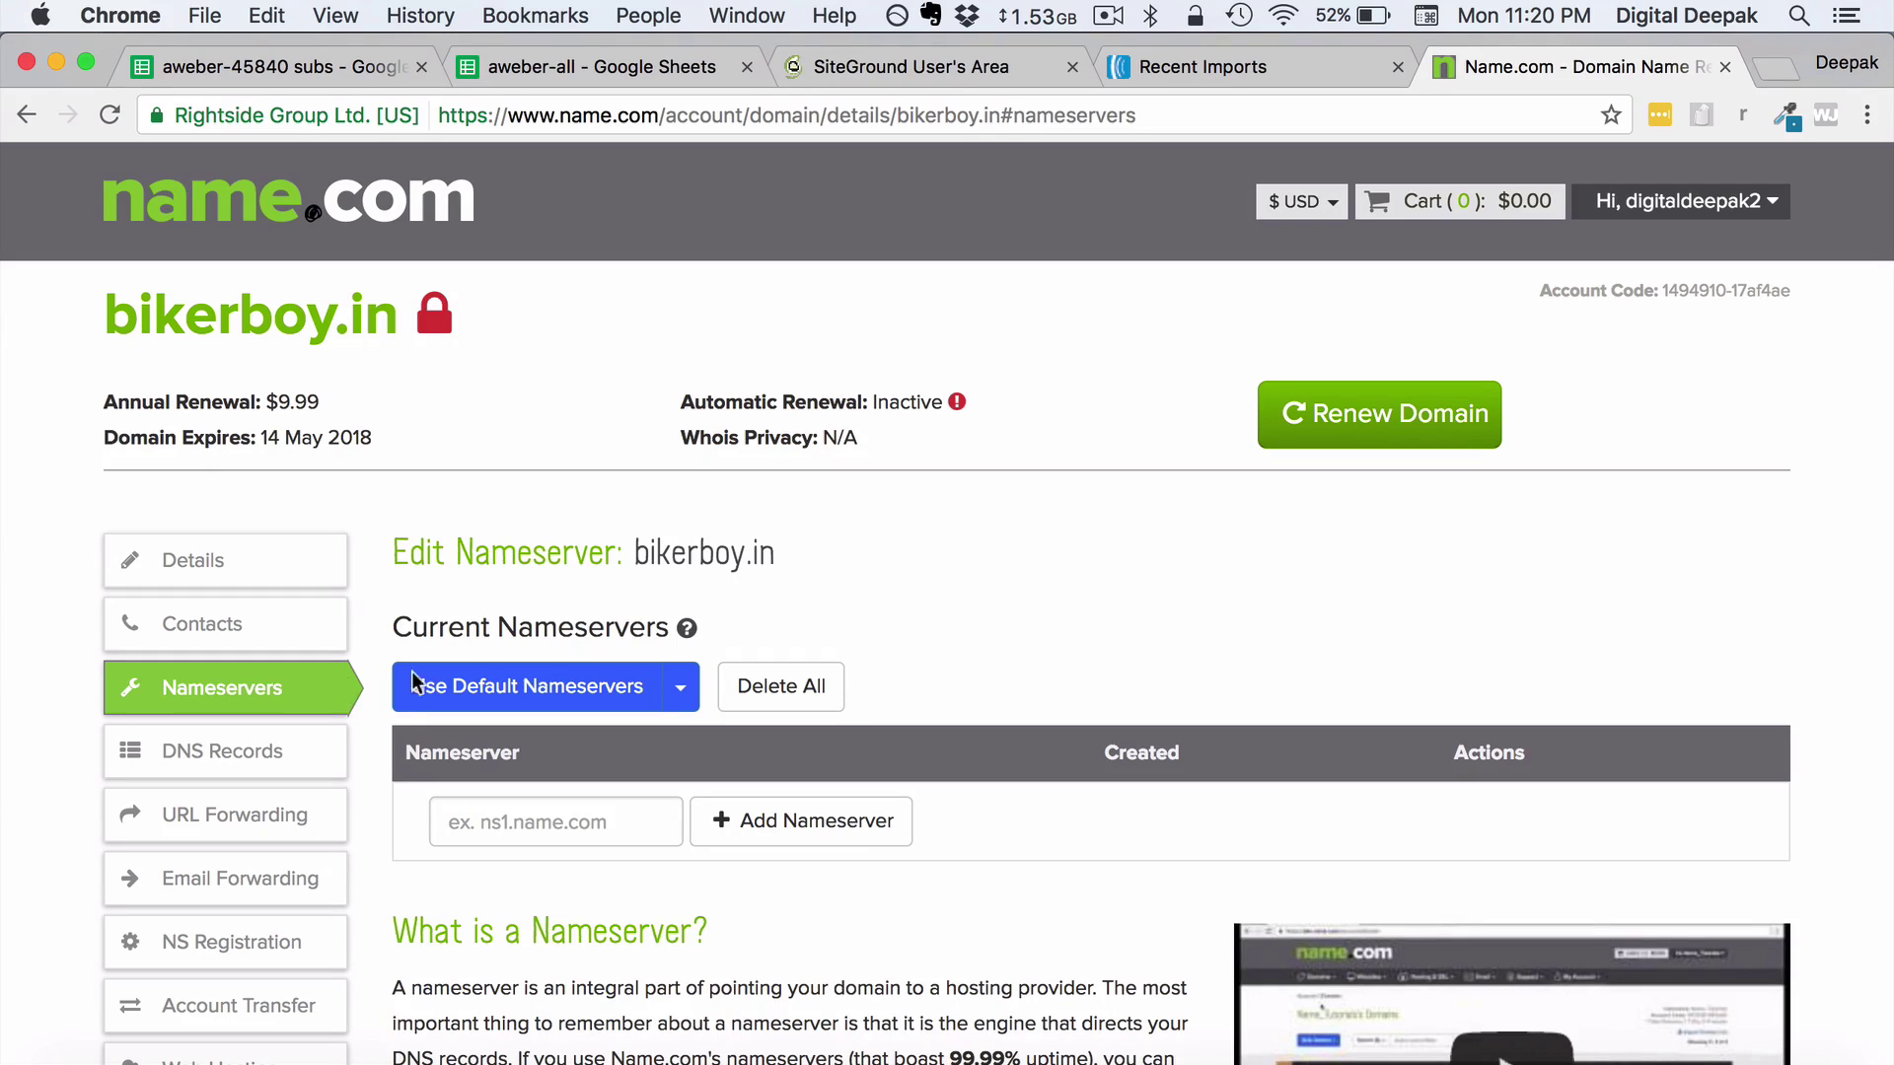
scroll(656, 636, down, 3)
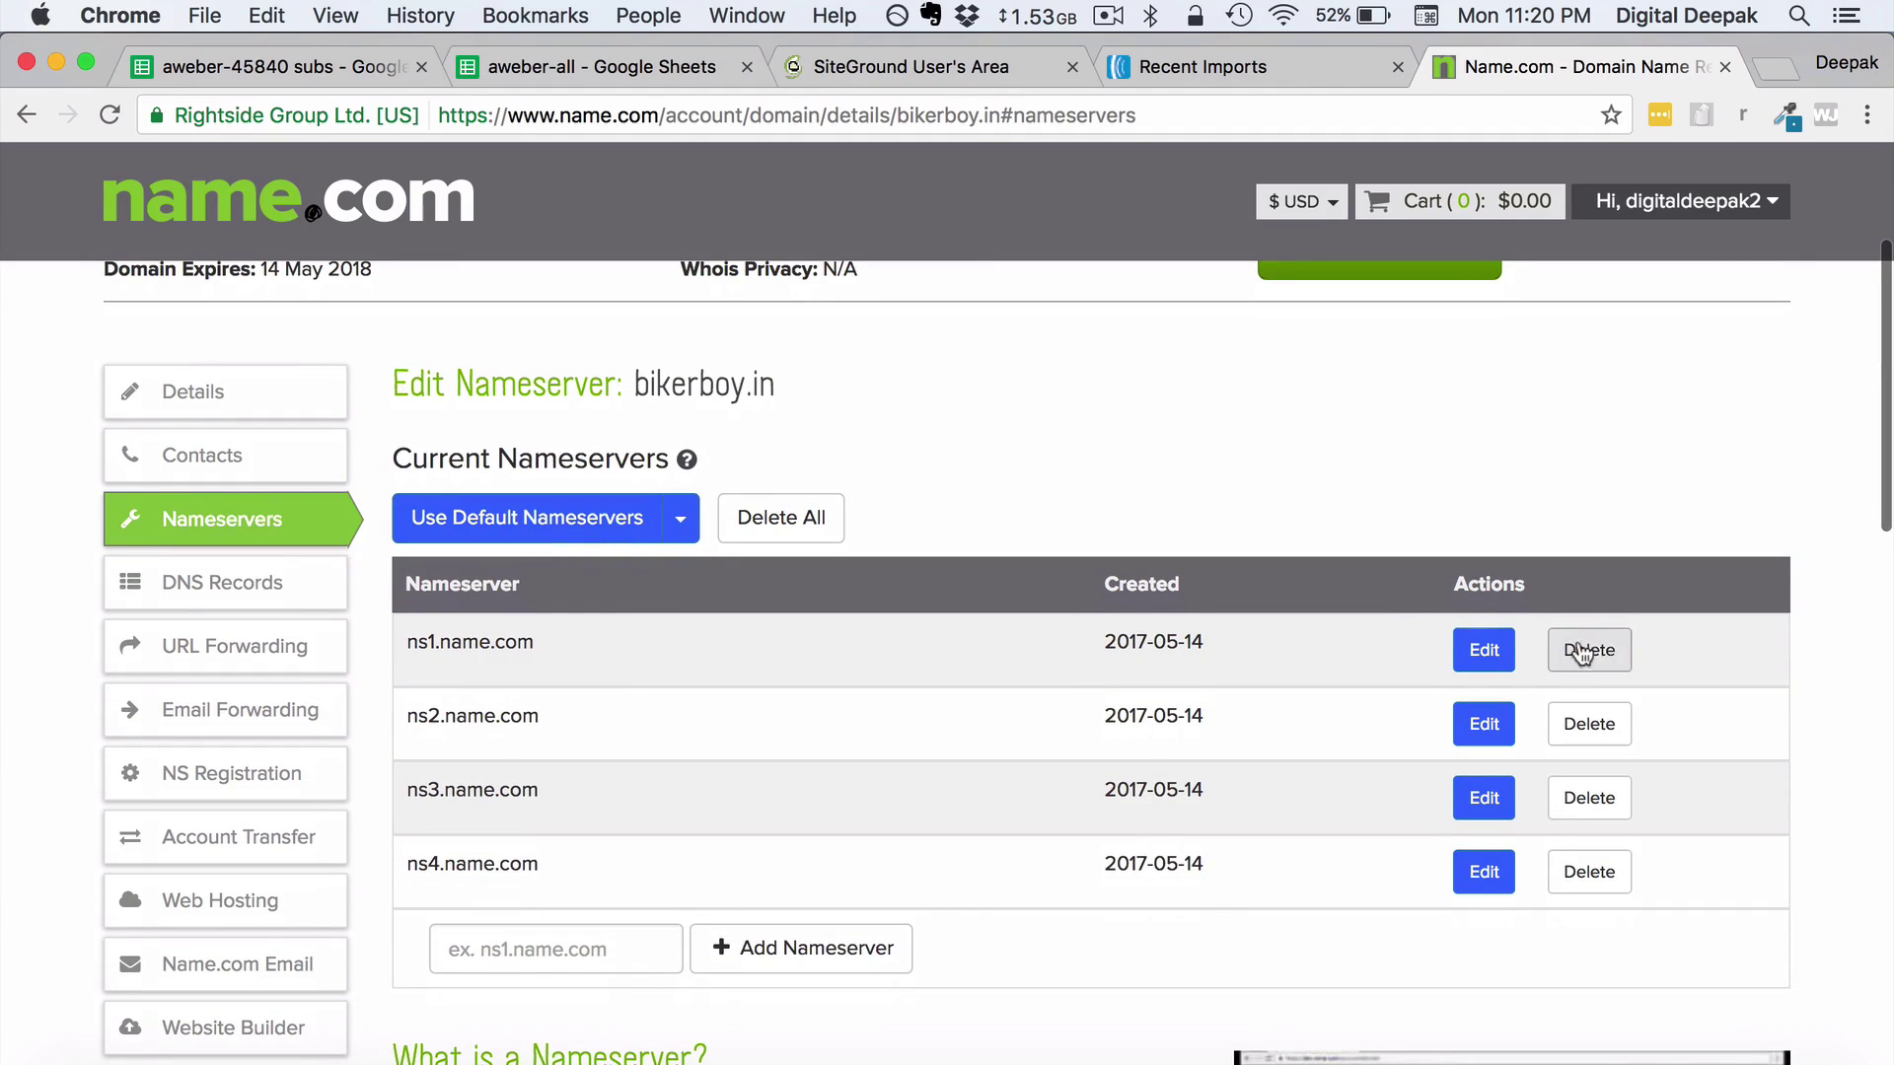
click(1616, 652)
click(1615, 652)
click(1616, 652)
click(1615, 652)
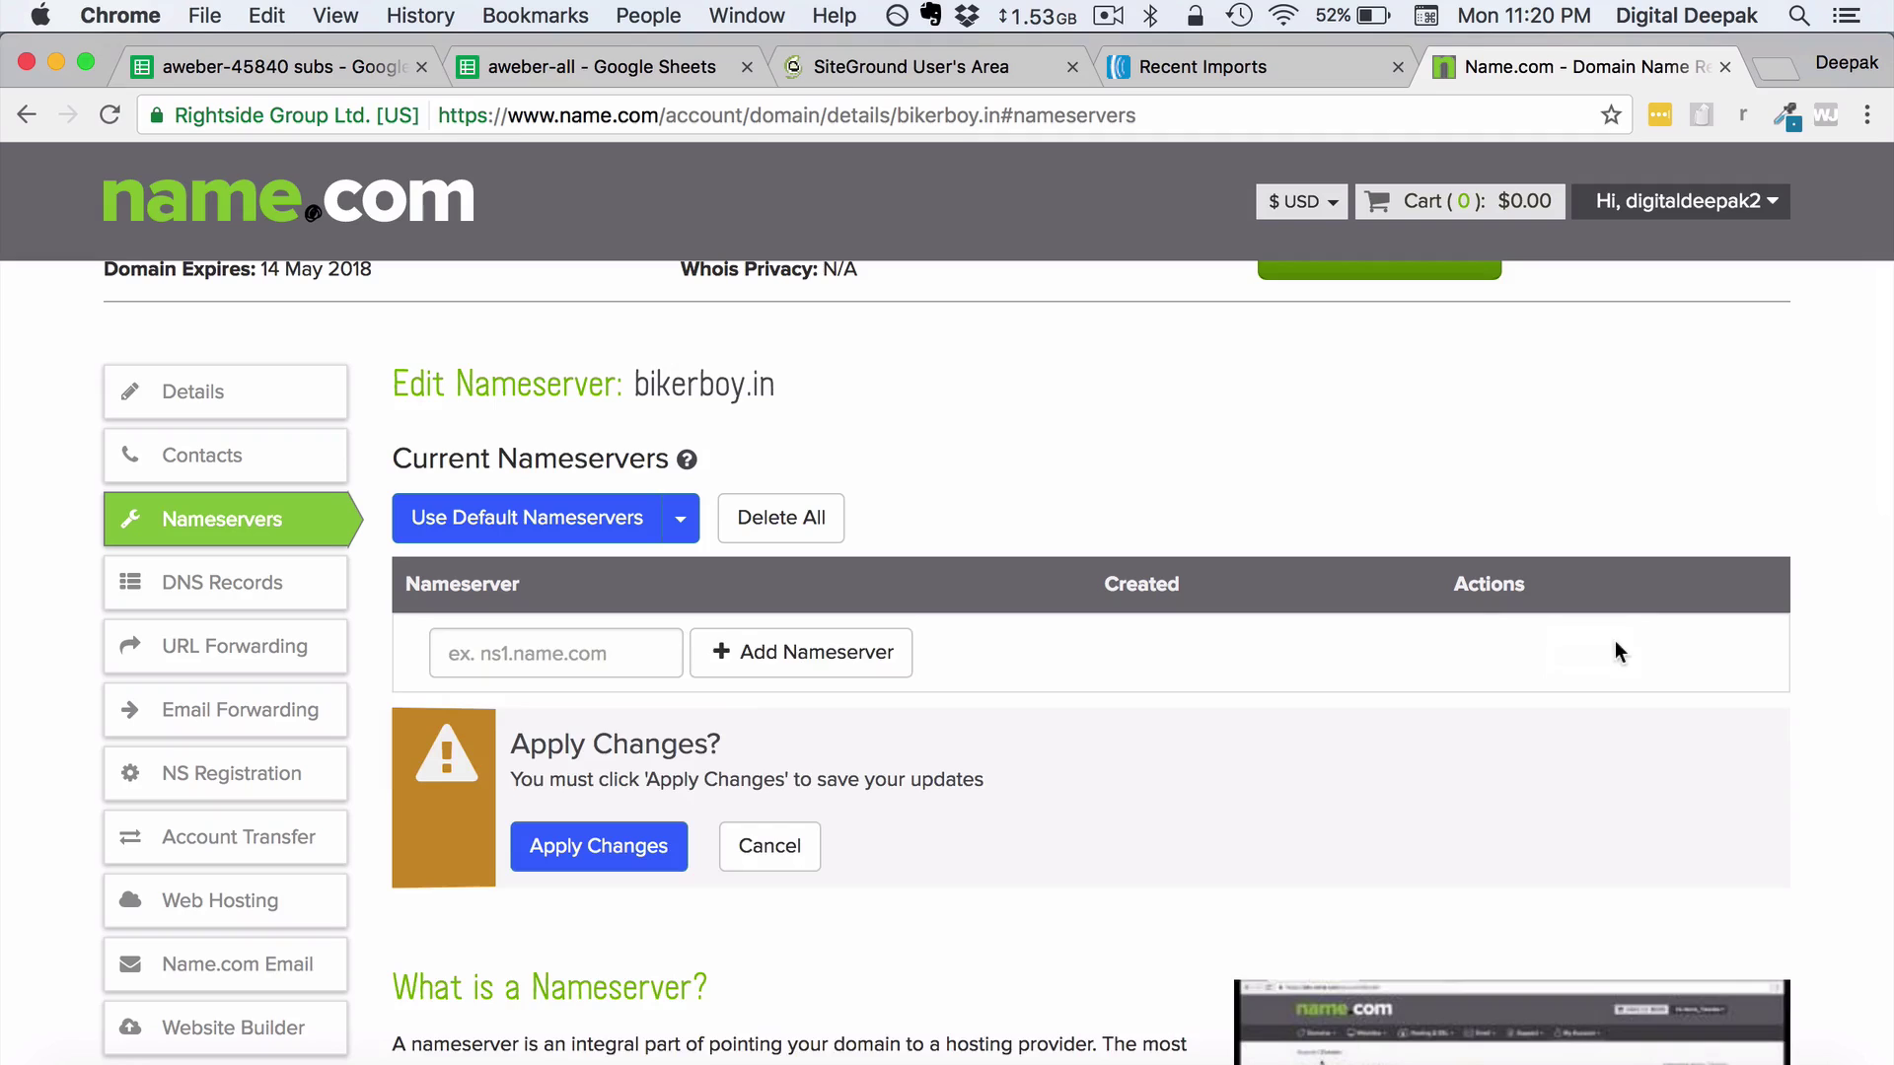
Add graham.ns.cloudflare.com and wanda.ns.cloudflare.com as nameservers and apply the changes
click(587, 649)
text(aham.ns.cloudflare.com)
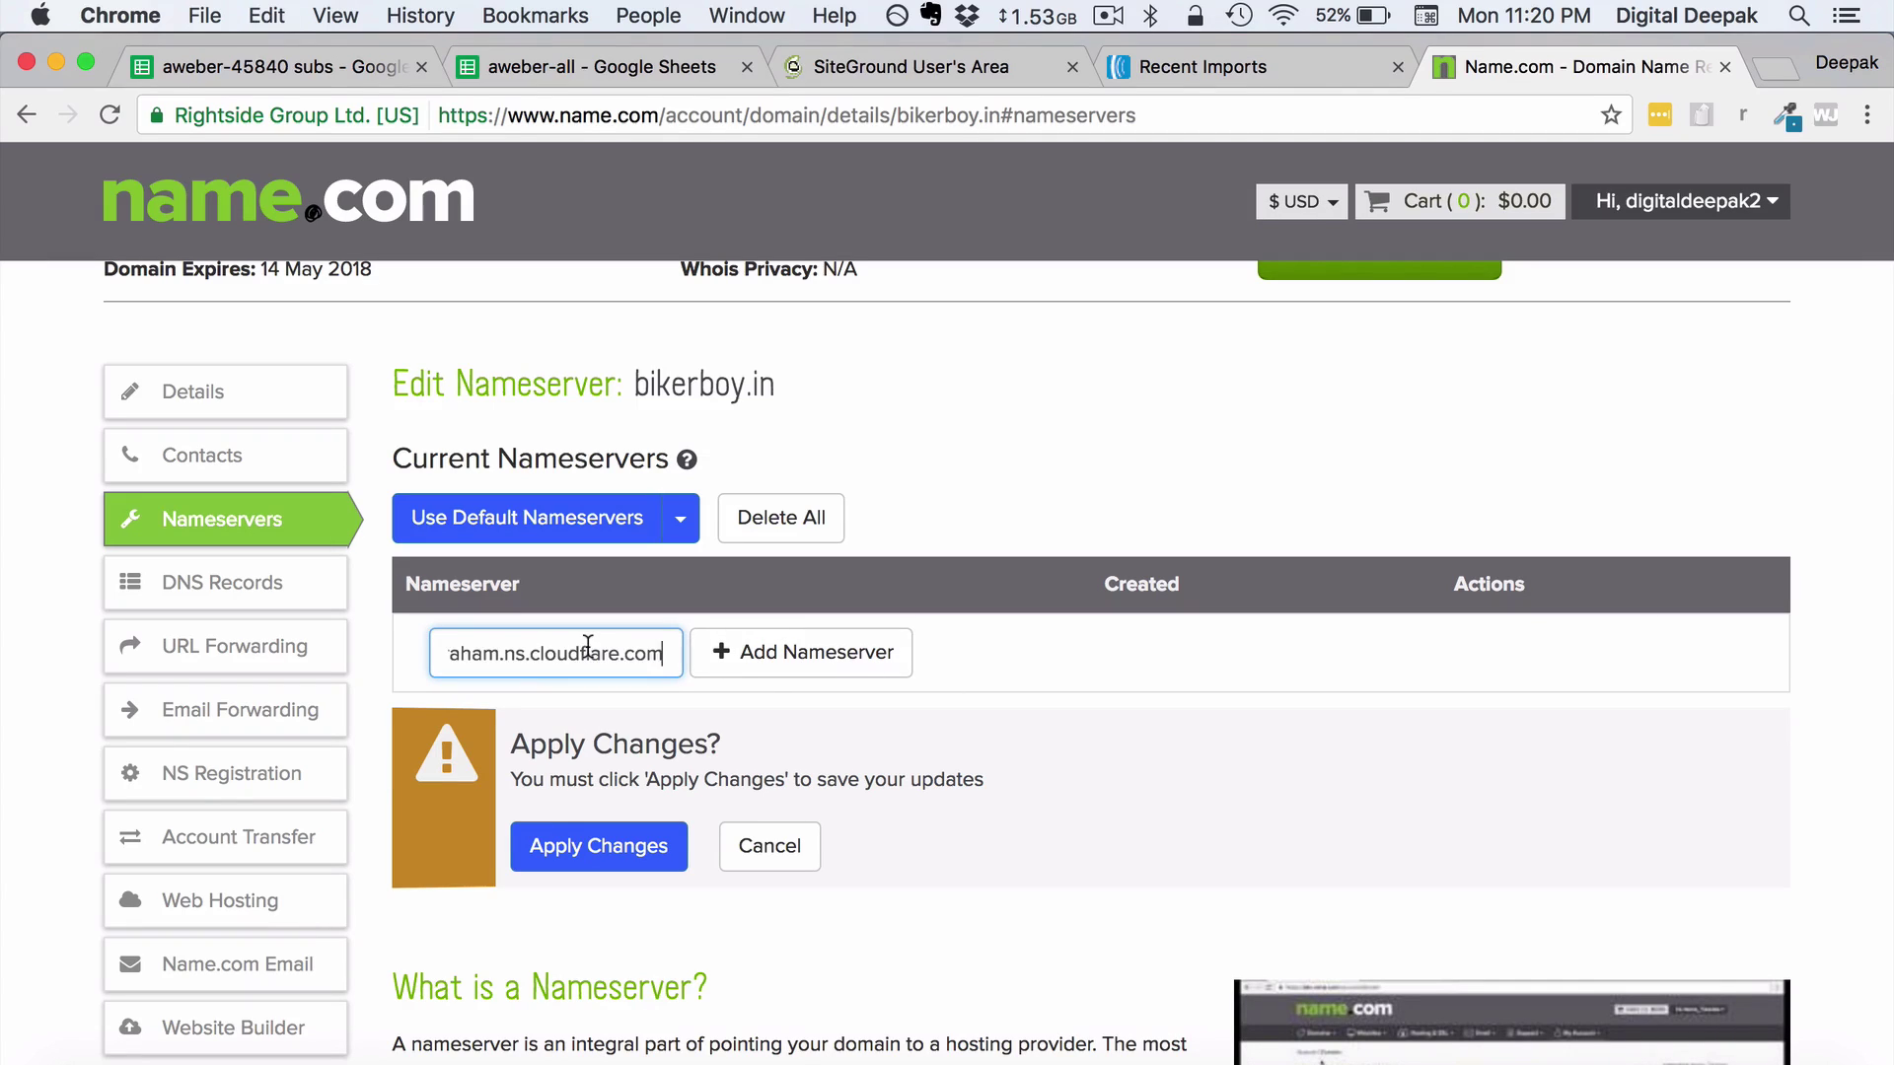
click(723, 659)
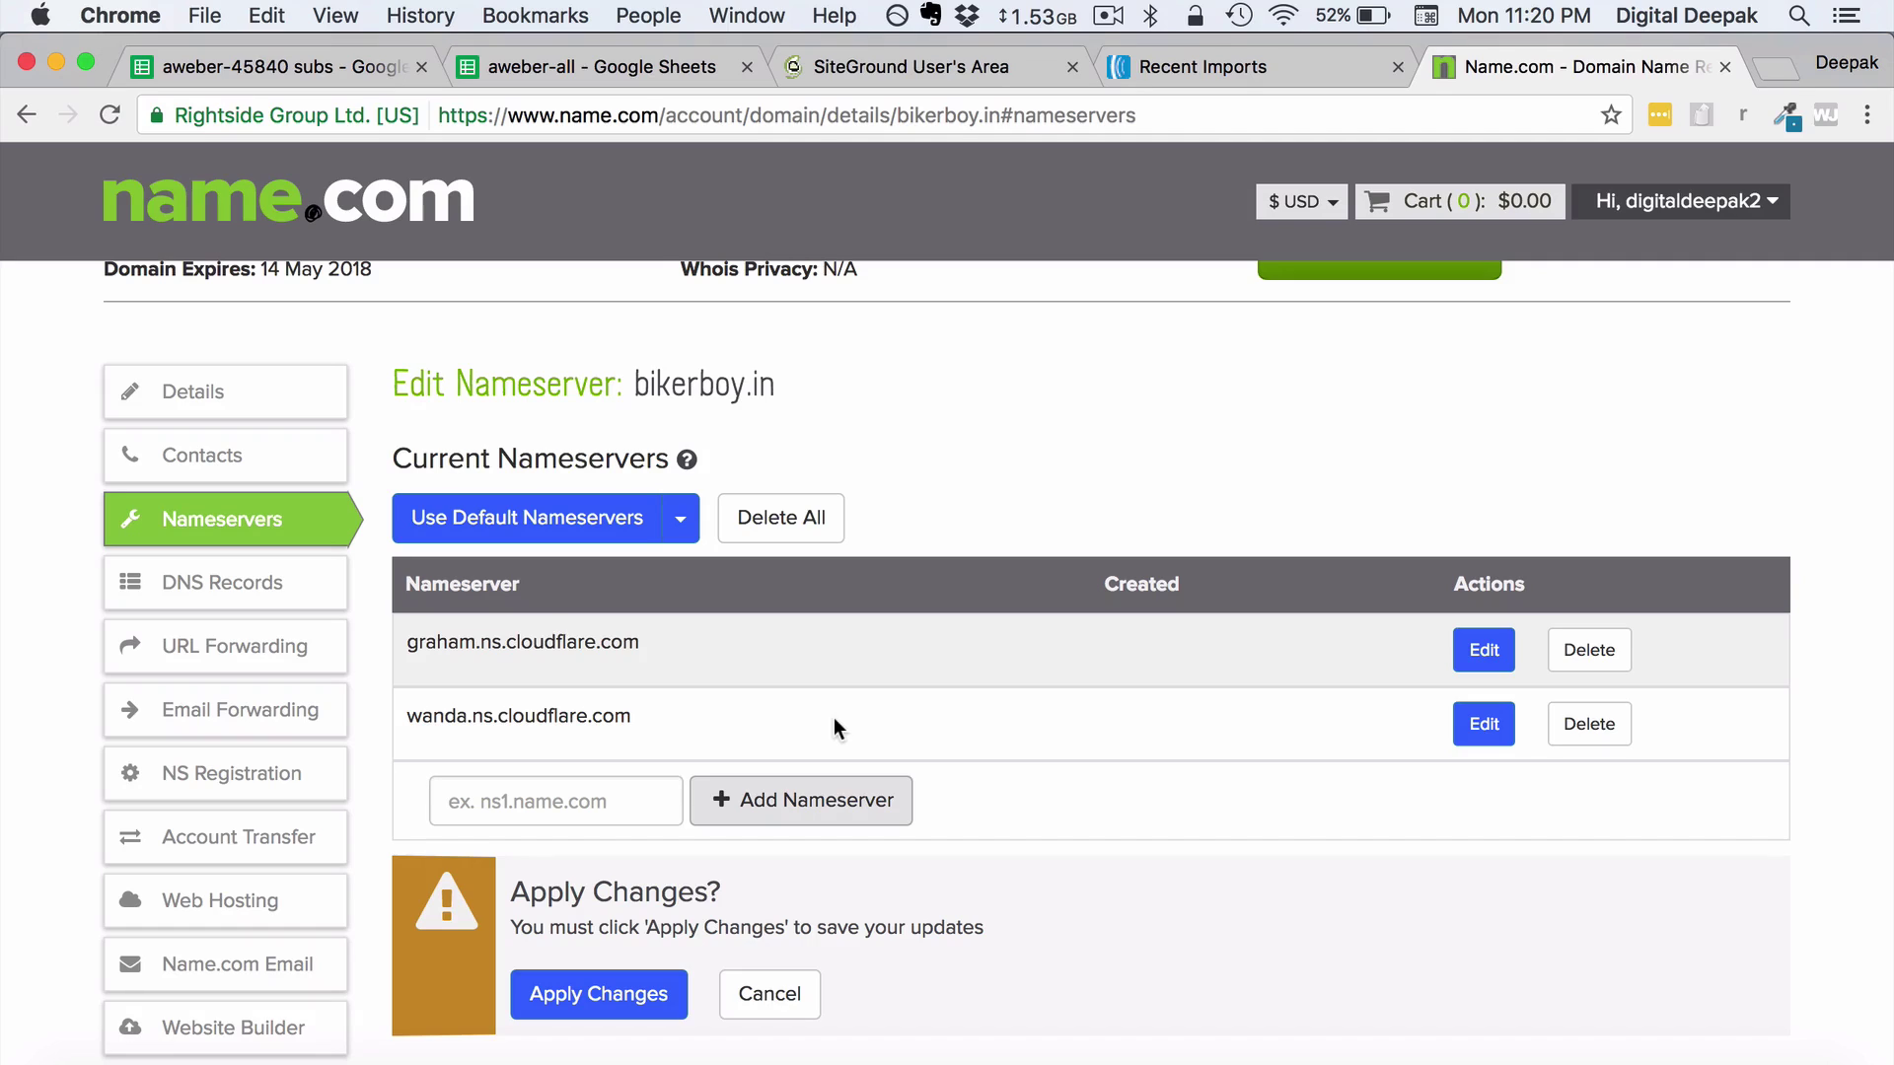
scroll(833, 718, down, 1)
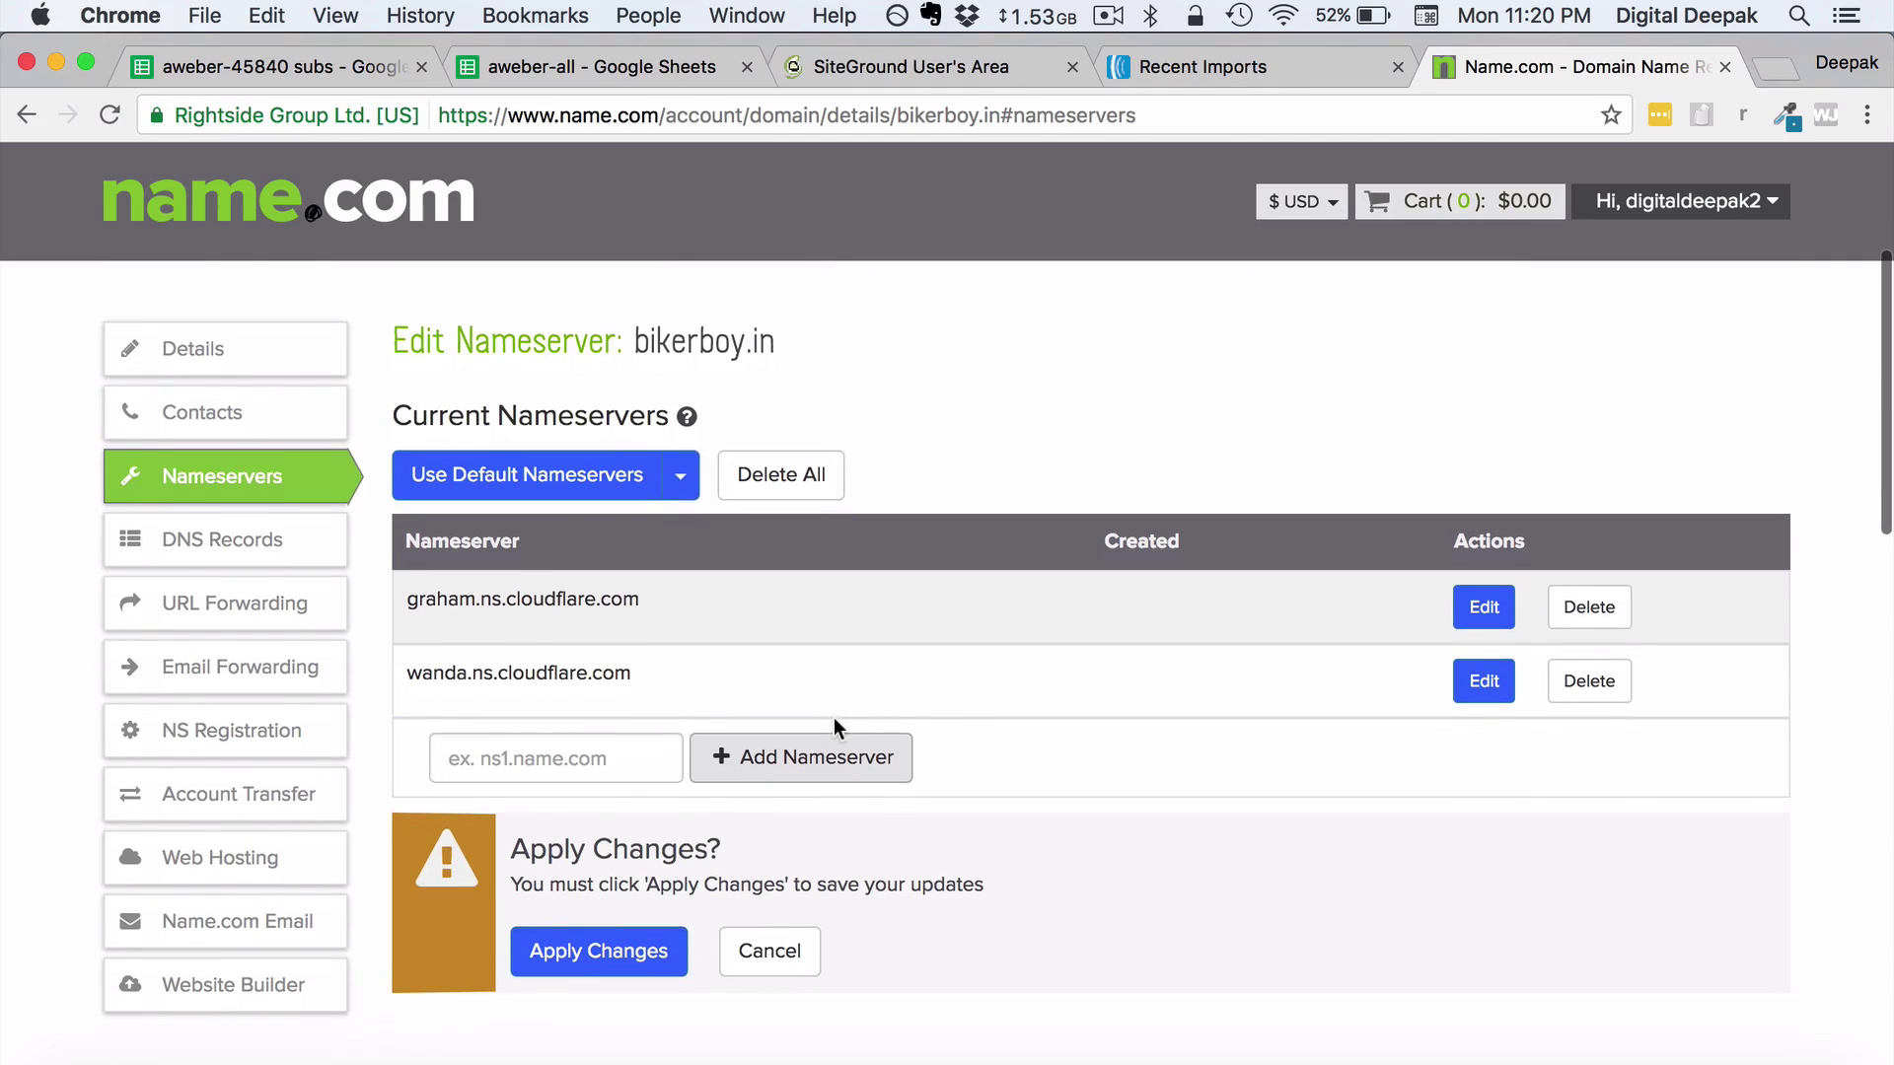
click(646, 971)
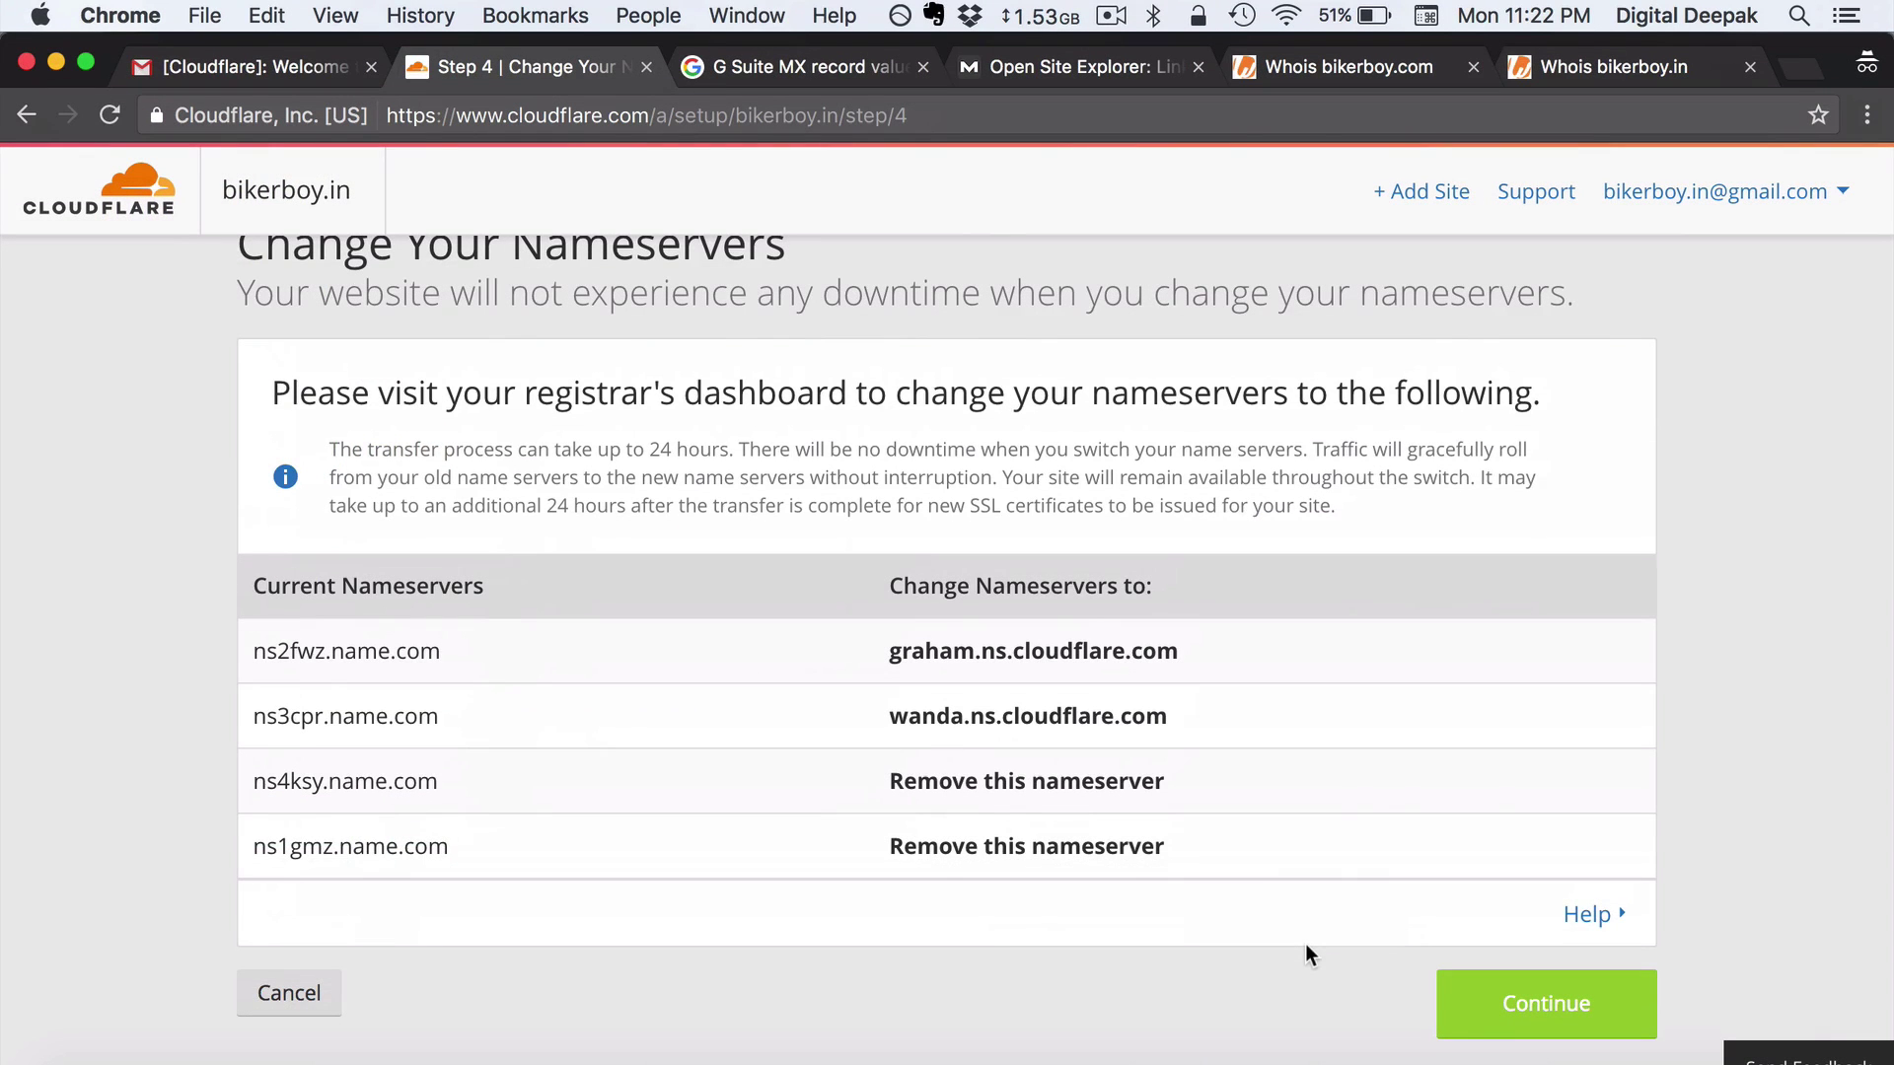
Finish bikerboy.in setup and request a nameserver recheck from the Overview page
scroll(1305, 943, down, 1)
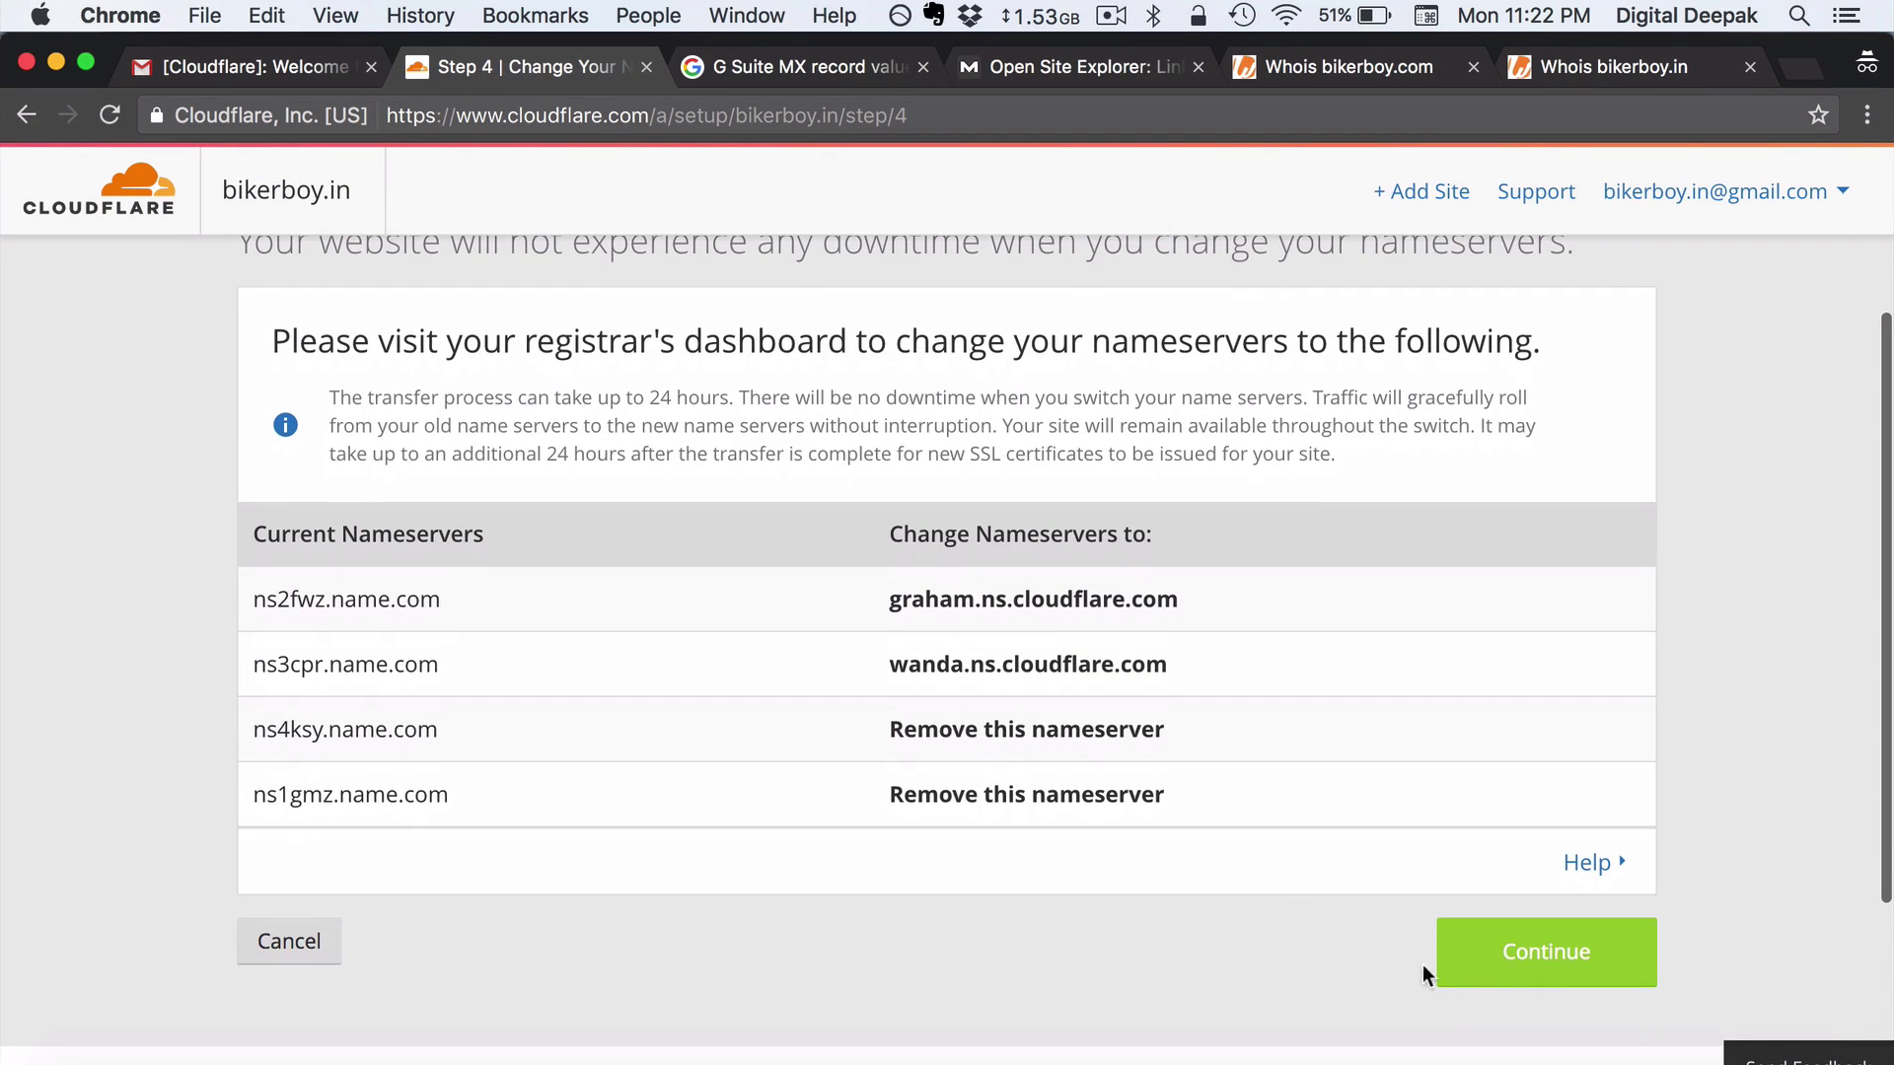
click(1457, 971)
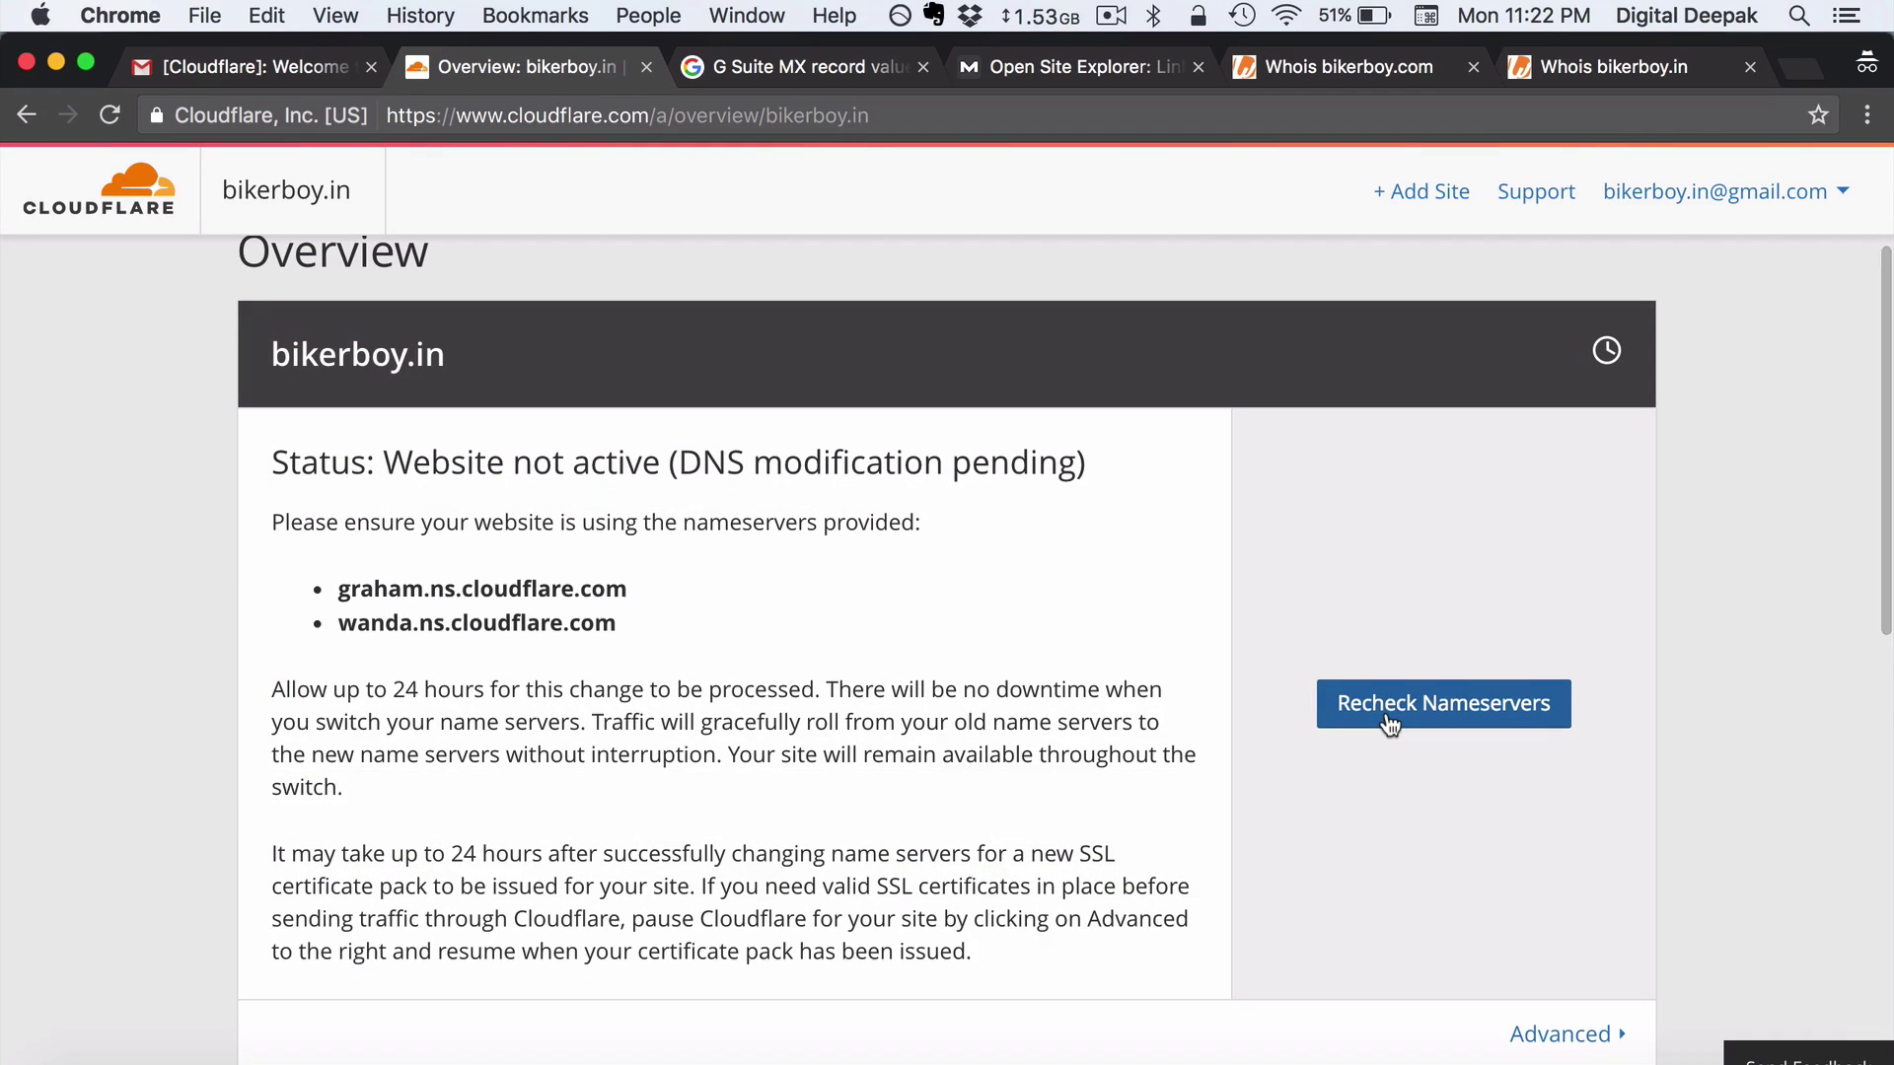
click(1390, 725)
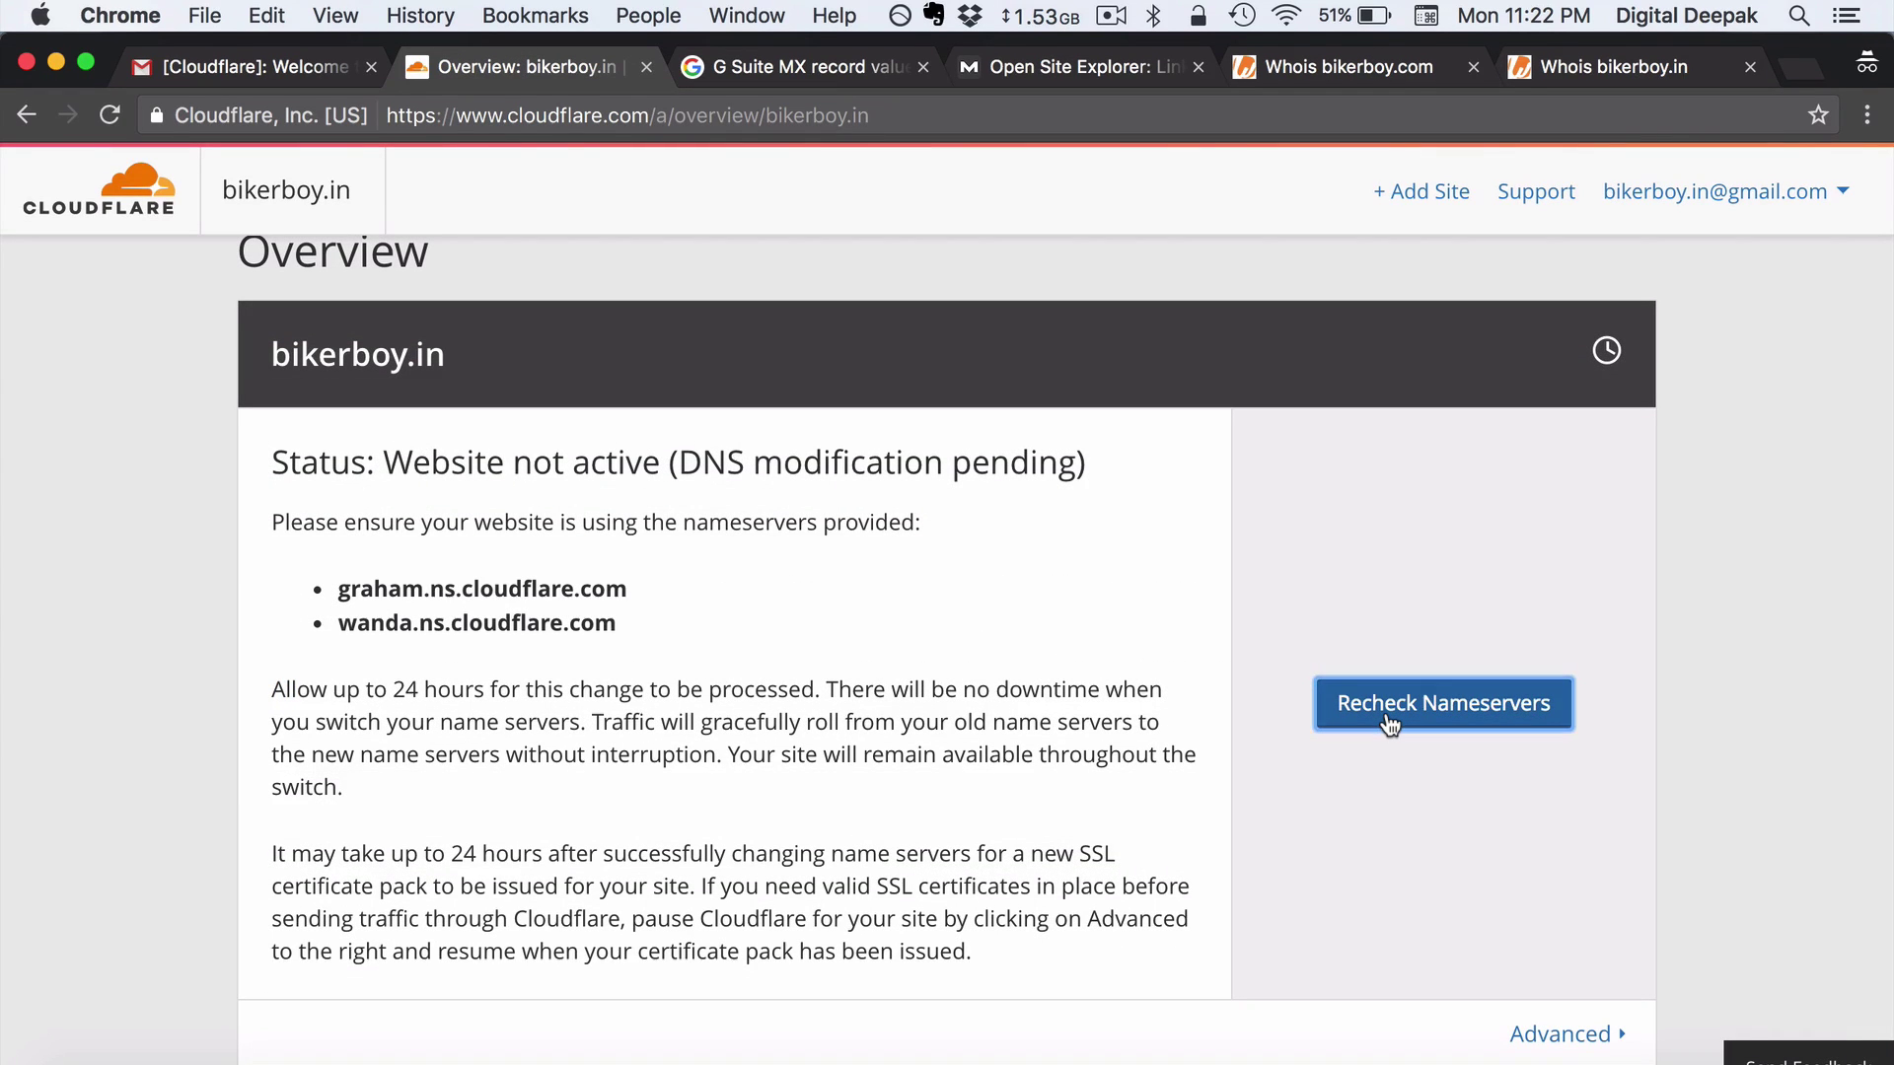
scroll(1215, 639, down, 2)
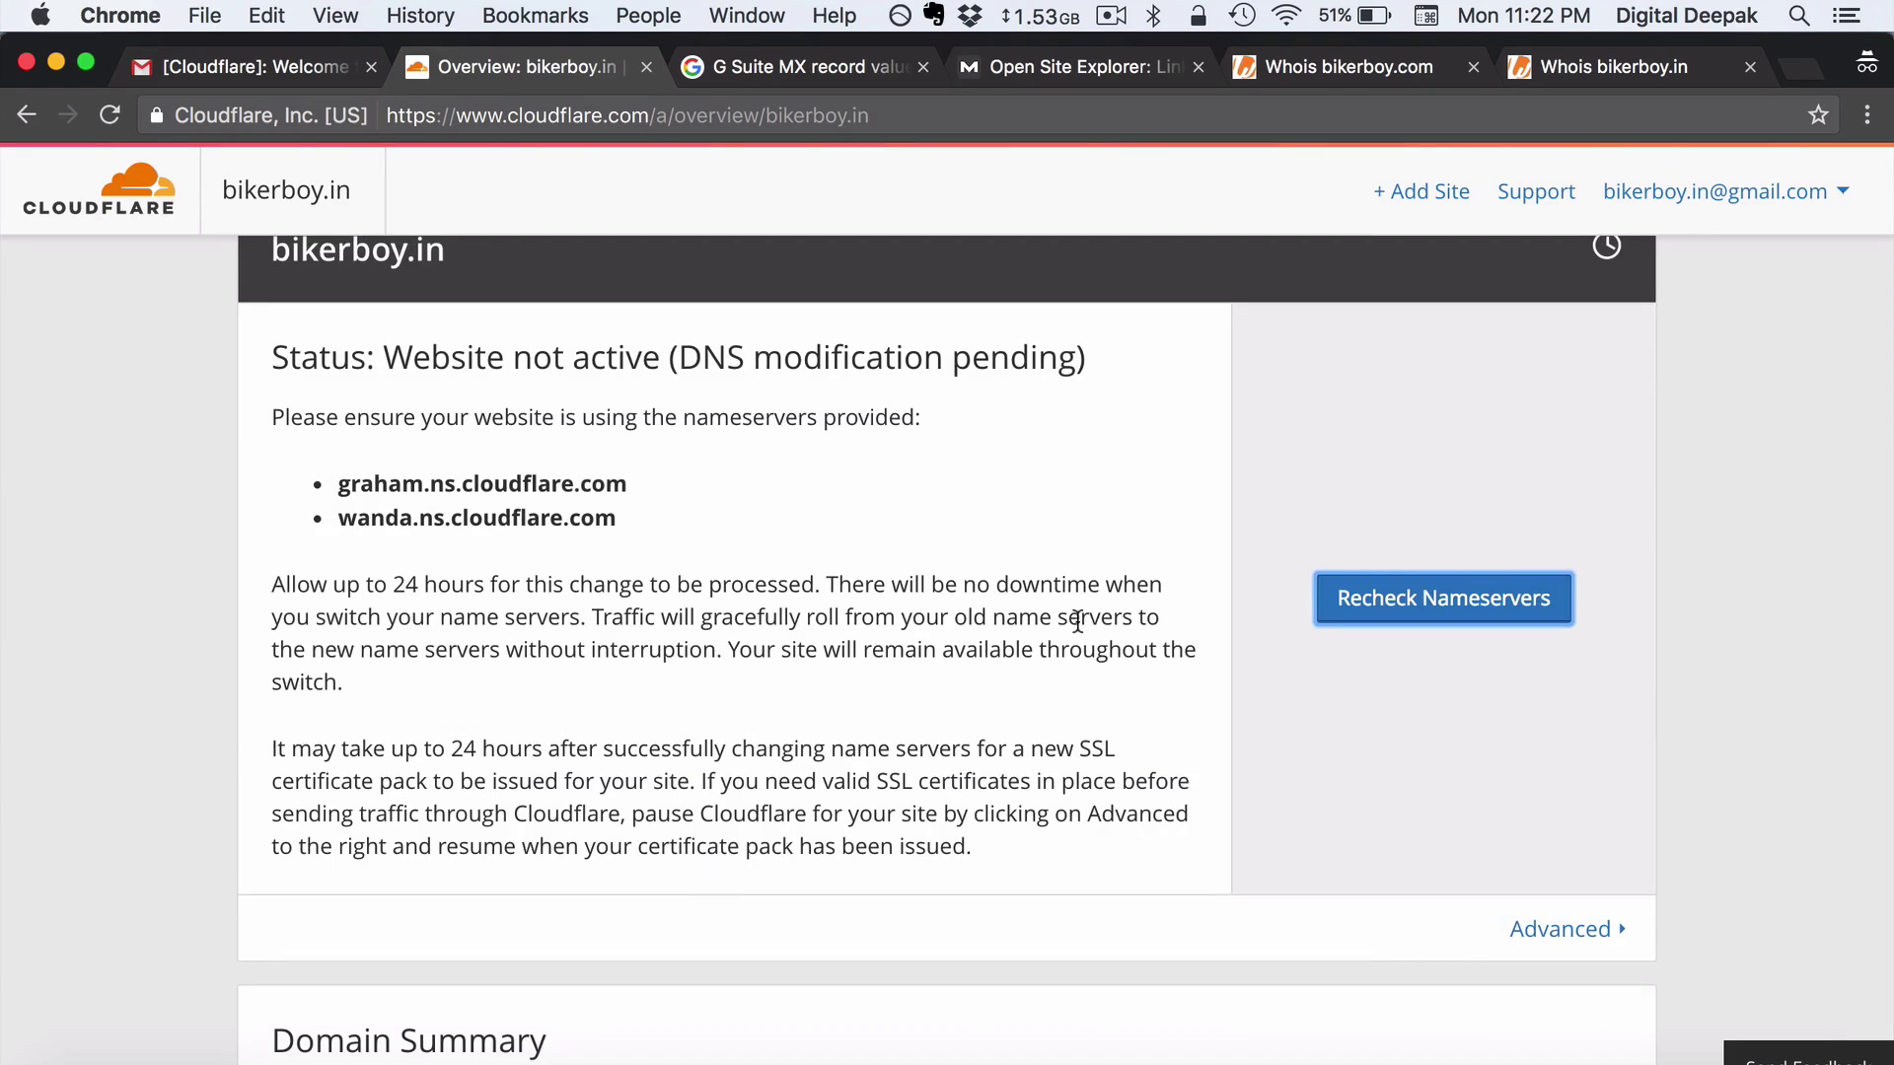
scroll(1077, 621, up, 5)
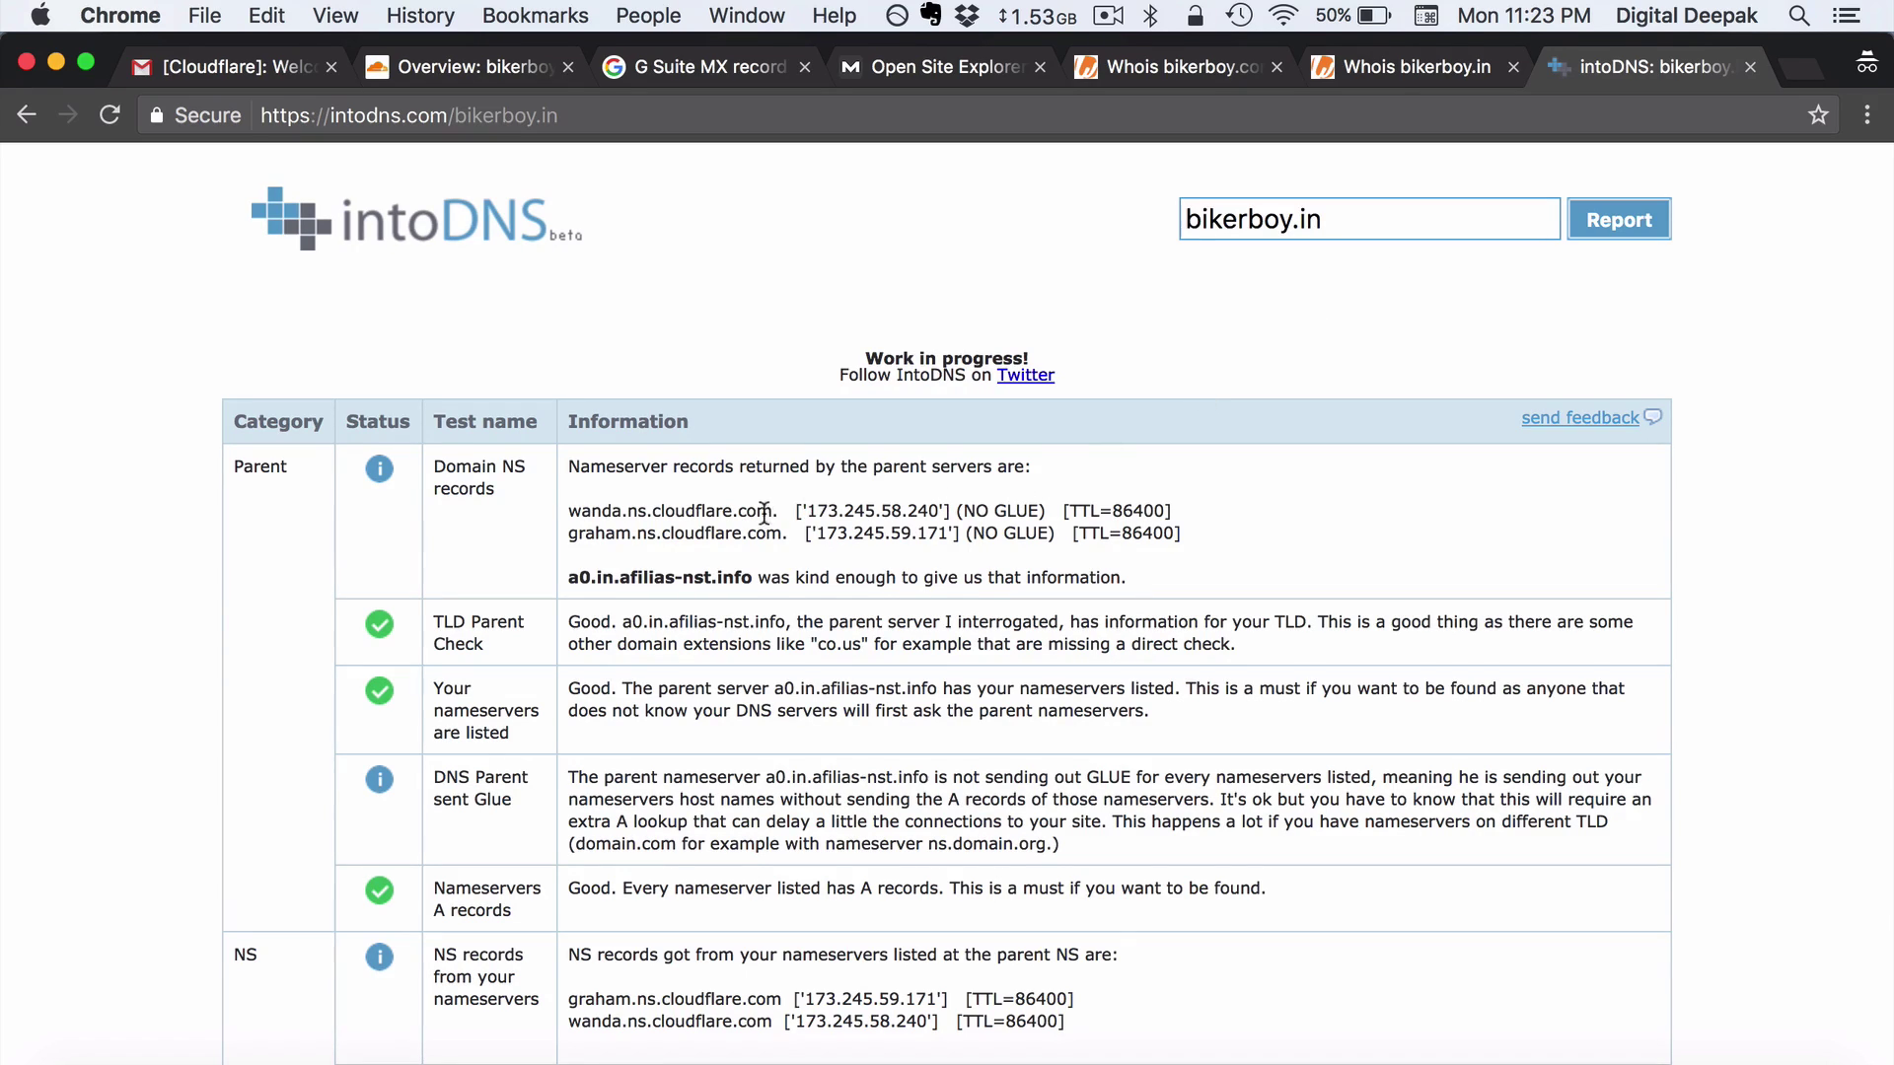
Verify intoDNS shows wanda and graham.ns.cloudflare.com as bikerboy.in's parent NS records
drag(779, 510, 573, 505)
drag(792, 534, 572, 534)
click(671, 588)
scroll(672, 587, down, 1)
scroll(671, 588, up, 1)
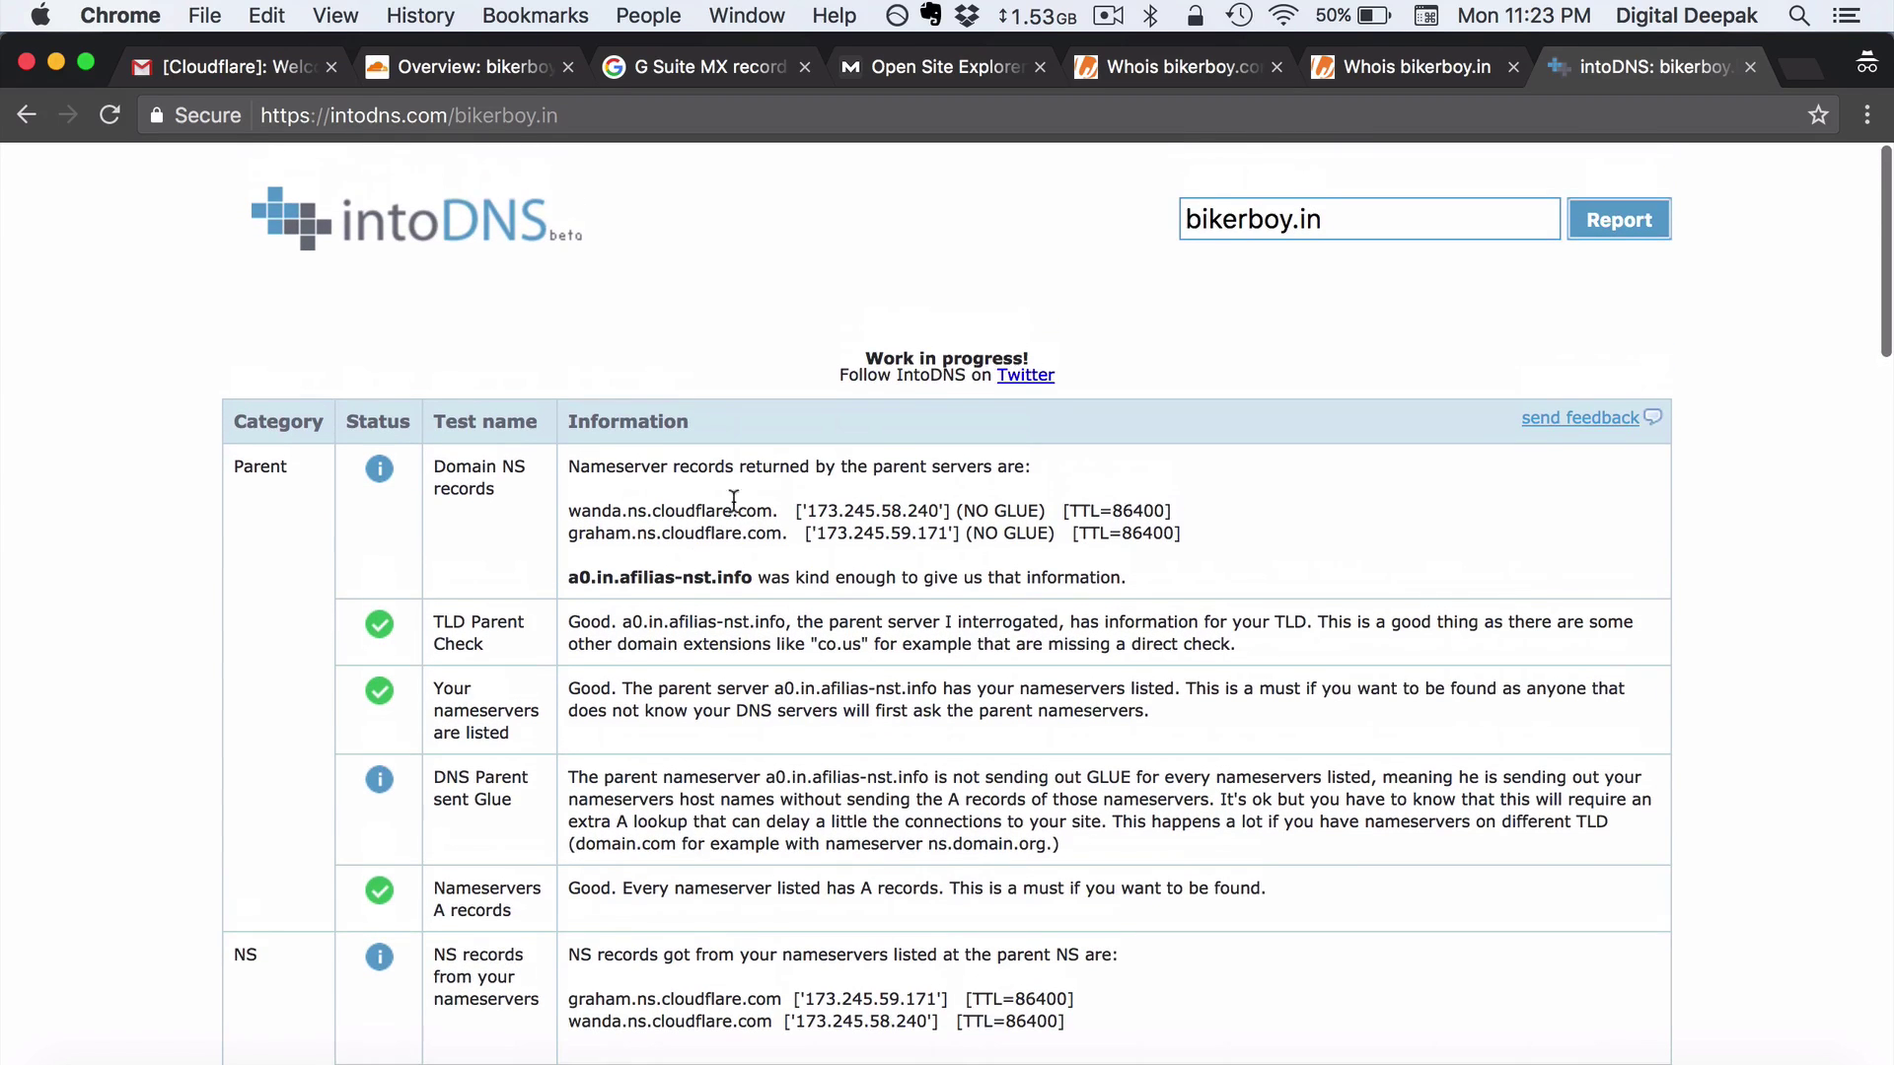
click(446, 68)
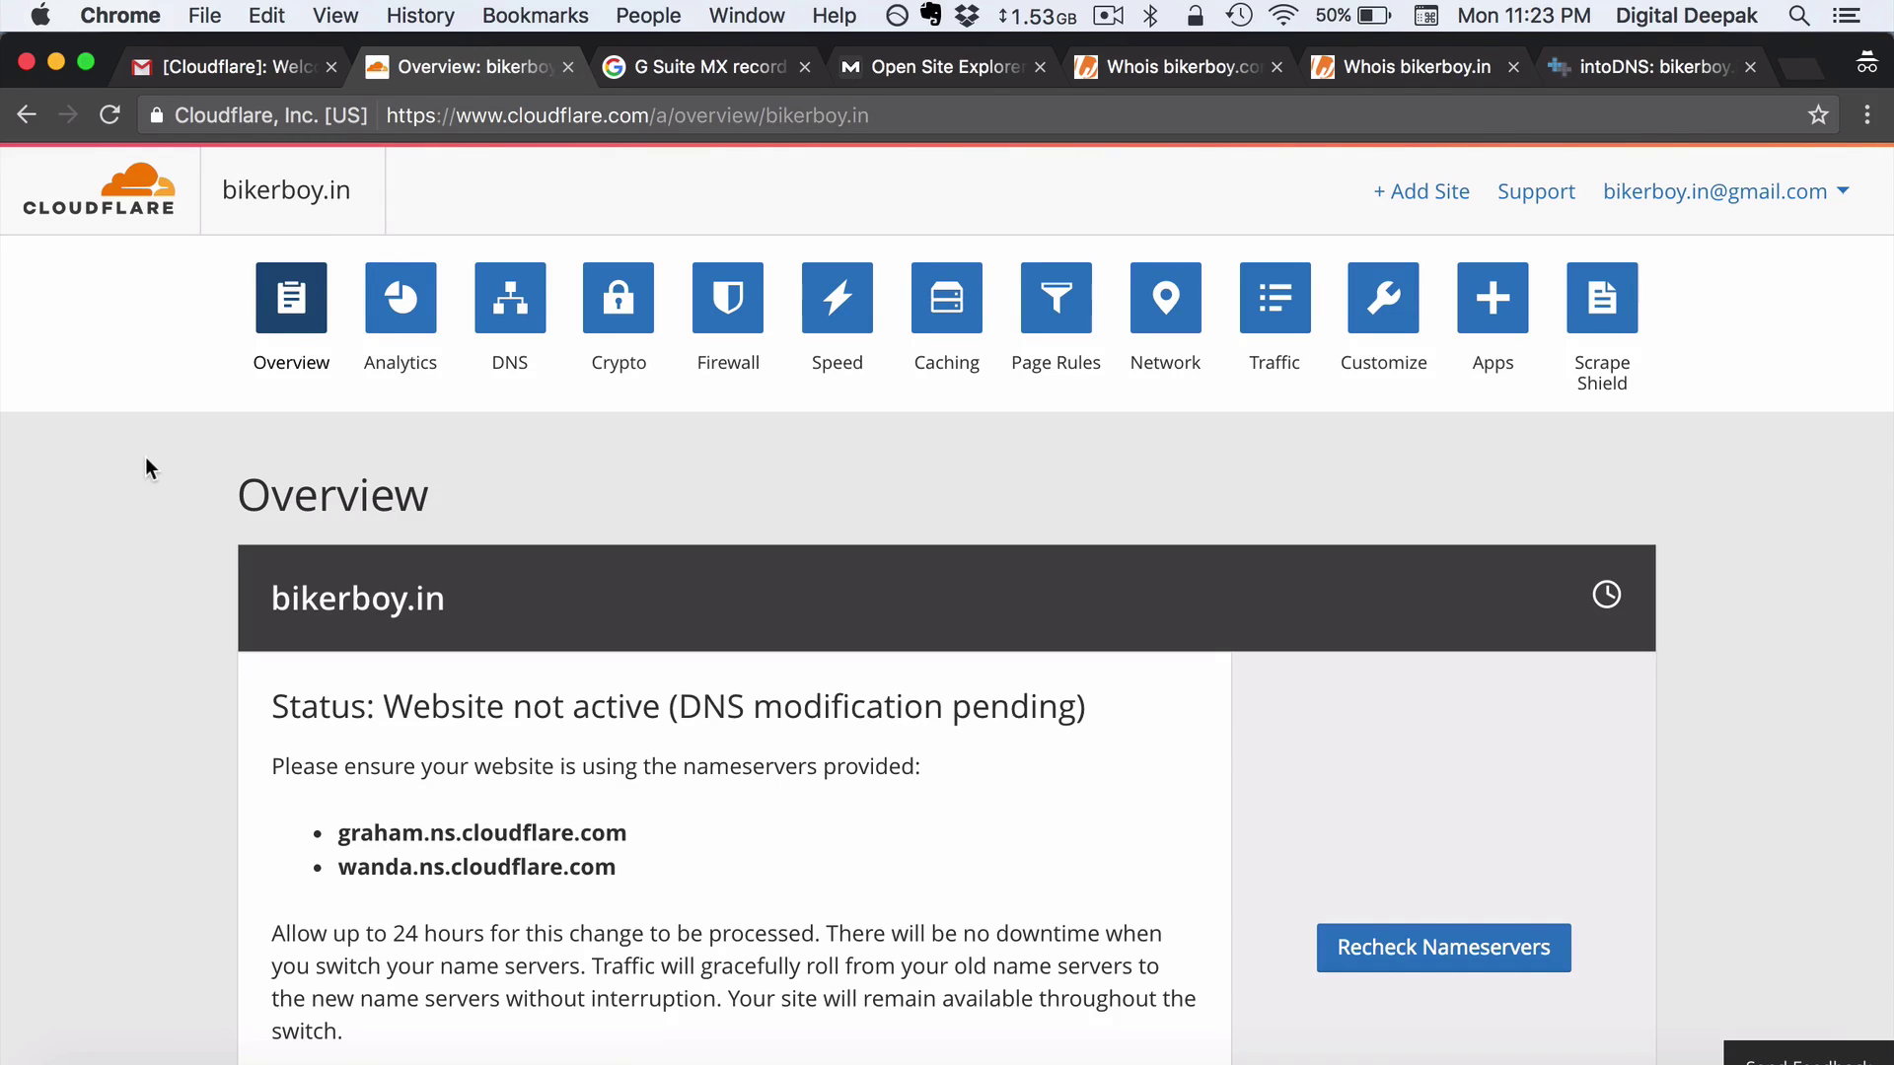
Reload the bikerboy.in overview and confirm Status now reads Active
click(109, 116)
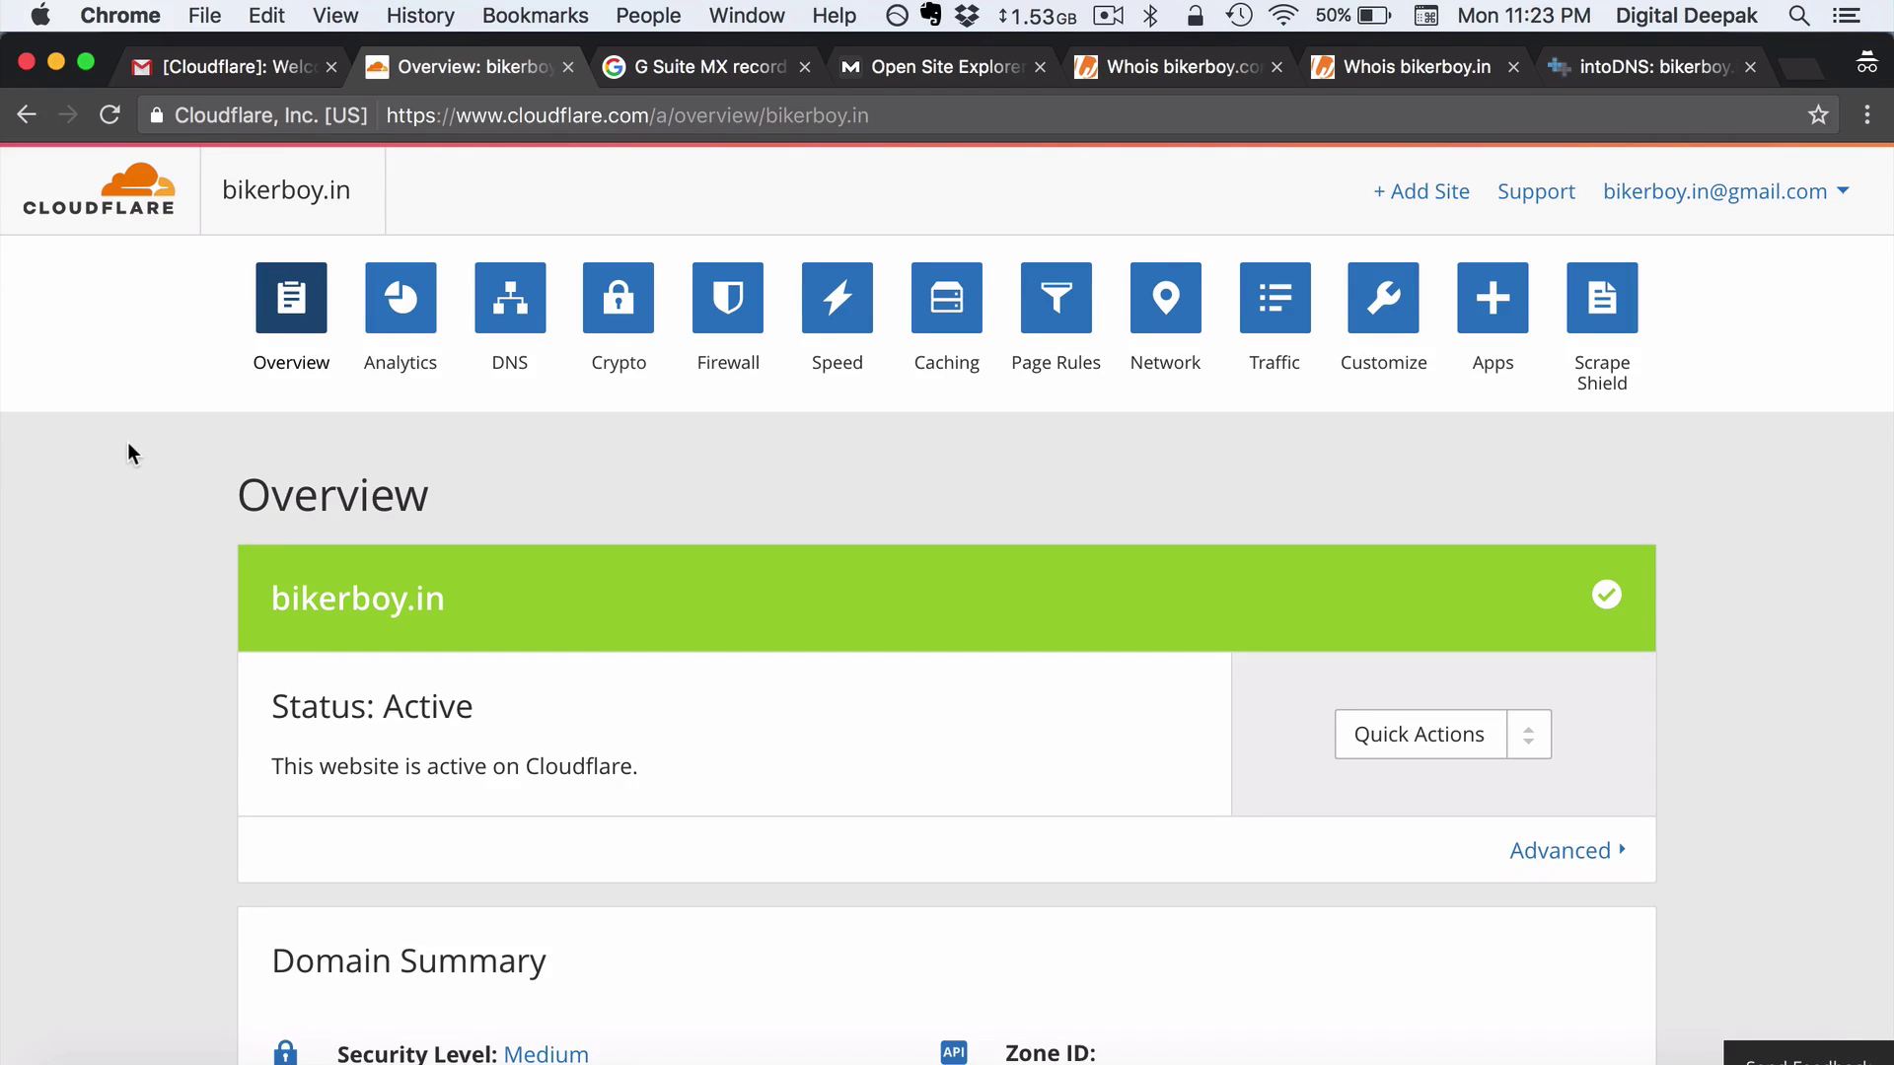
scroll(129, 444, down, 2)
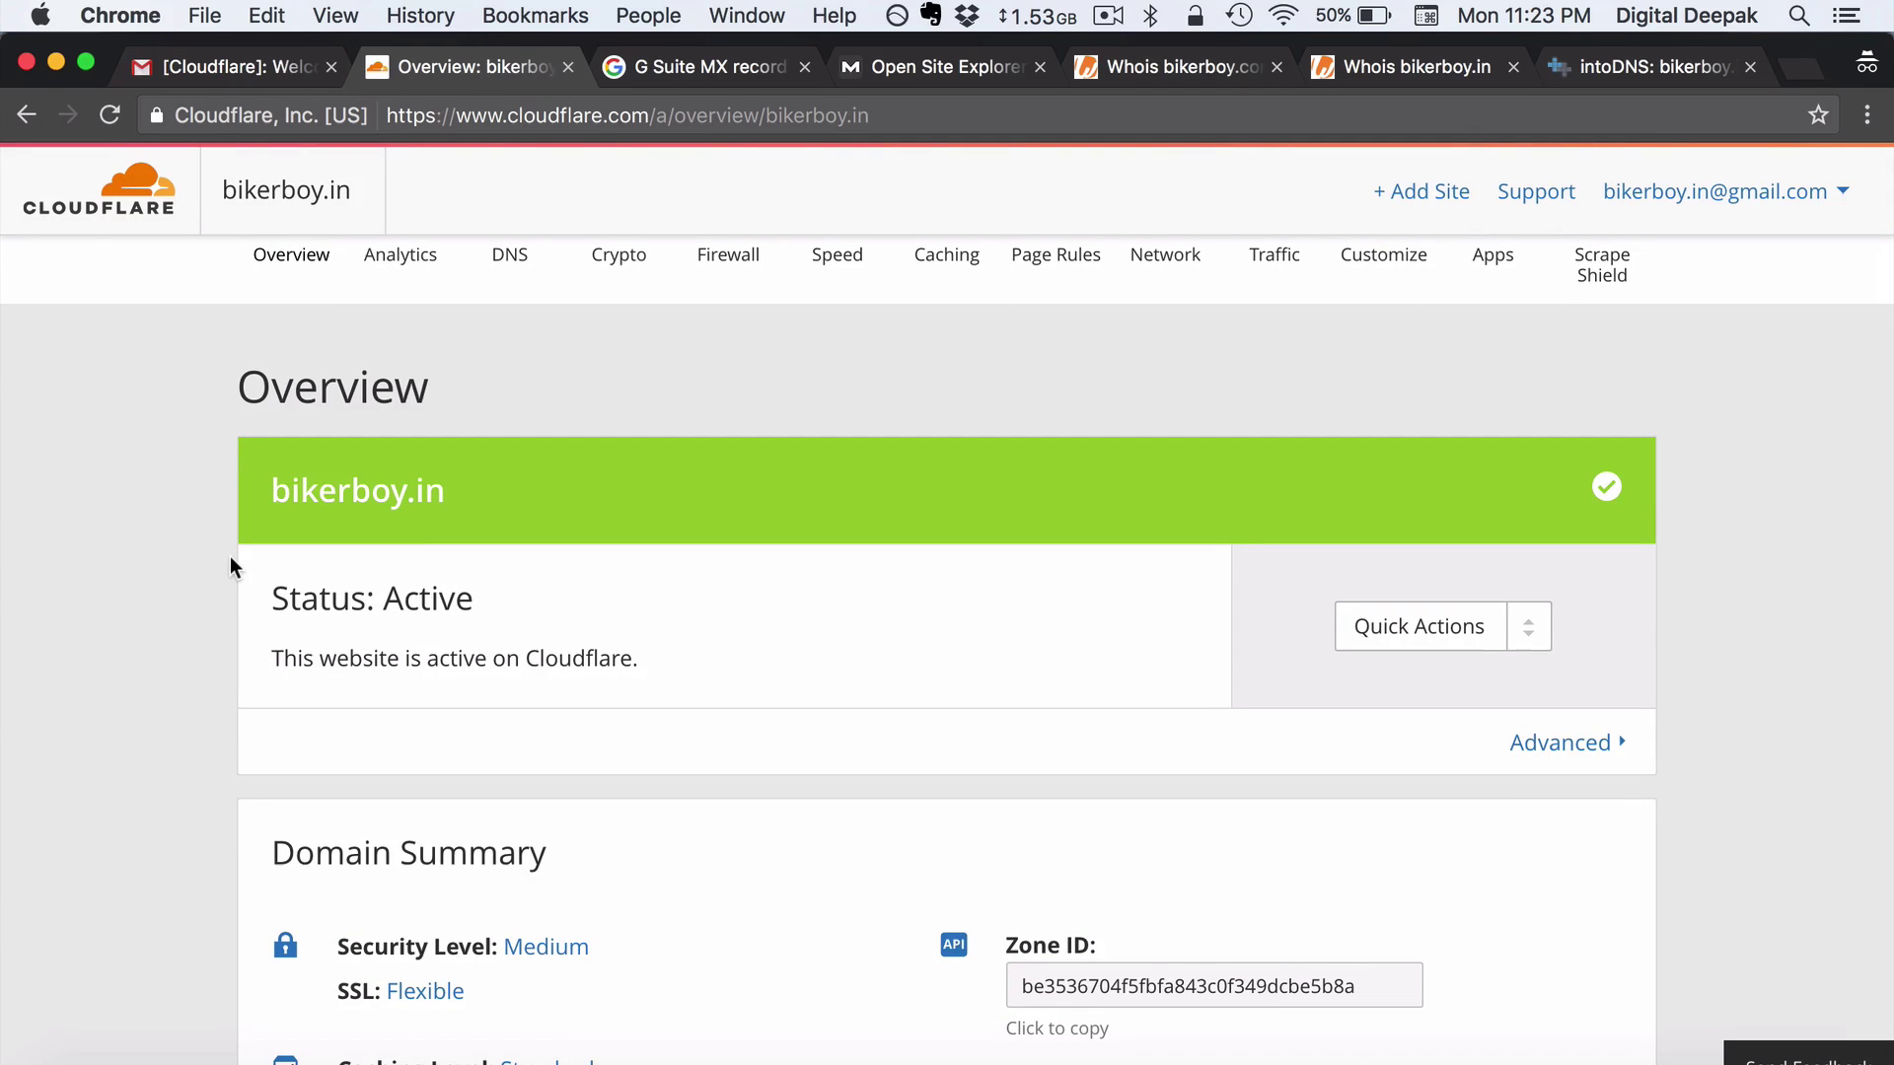
scroll(228, 557, down, 3)
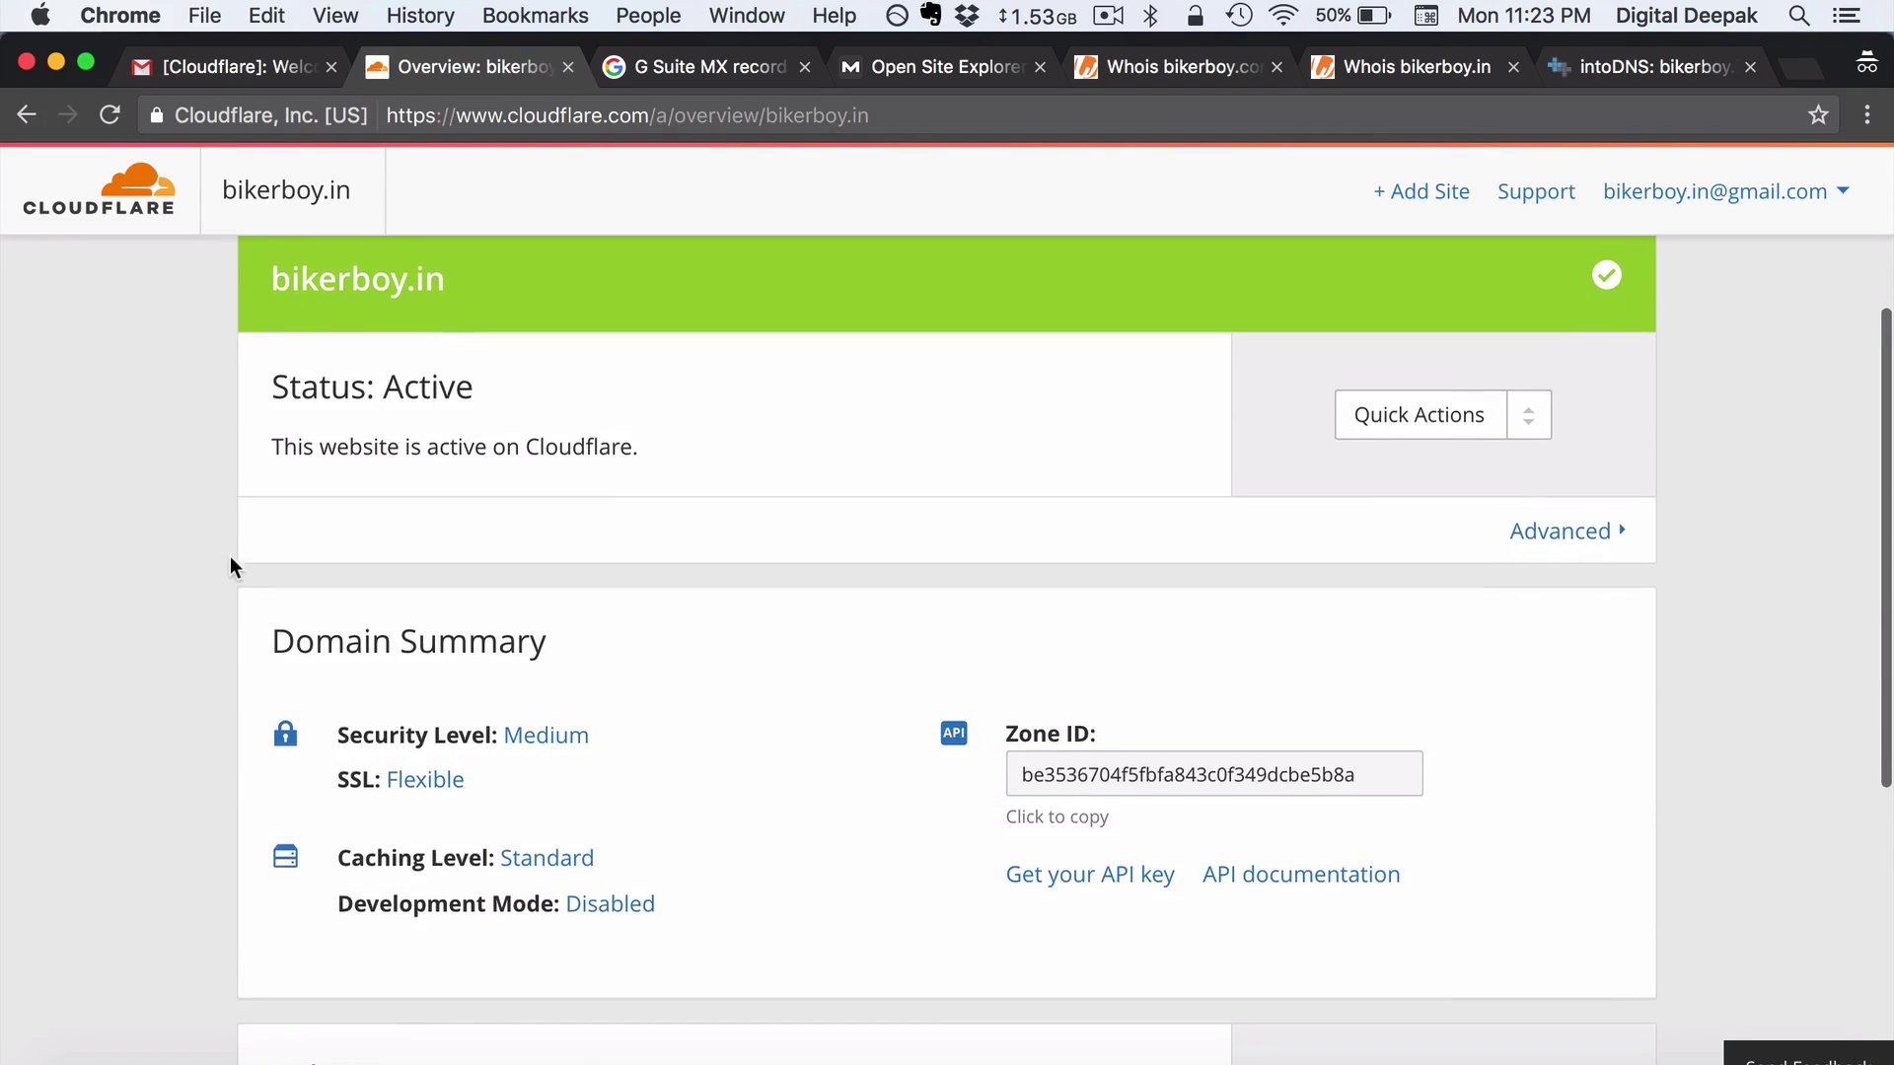
scroll(229, 557, up, 5)
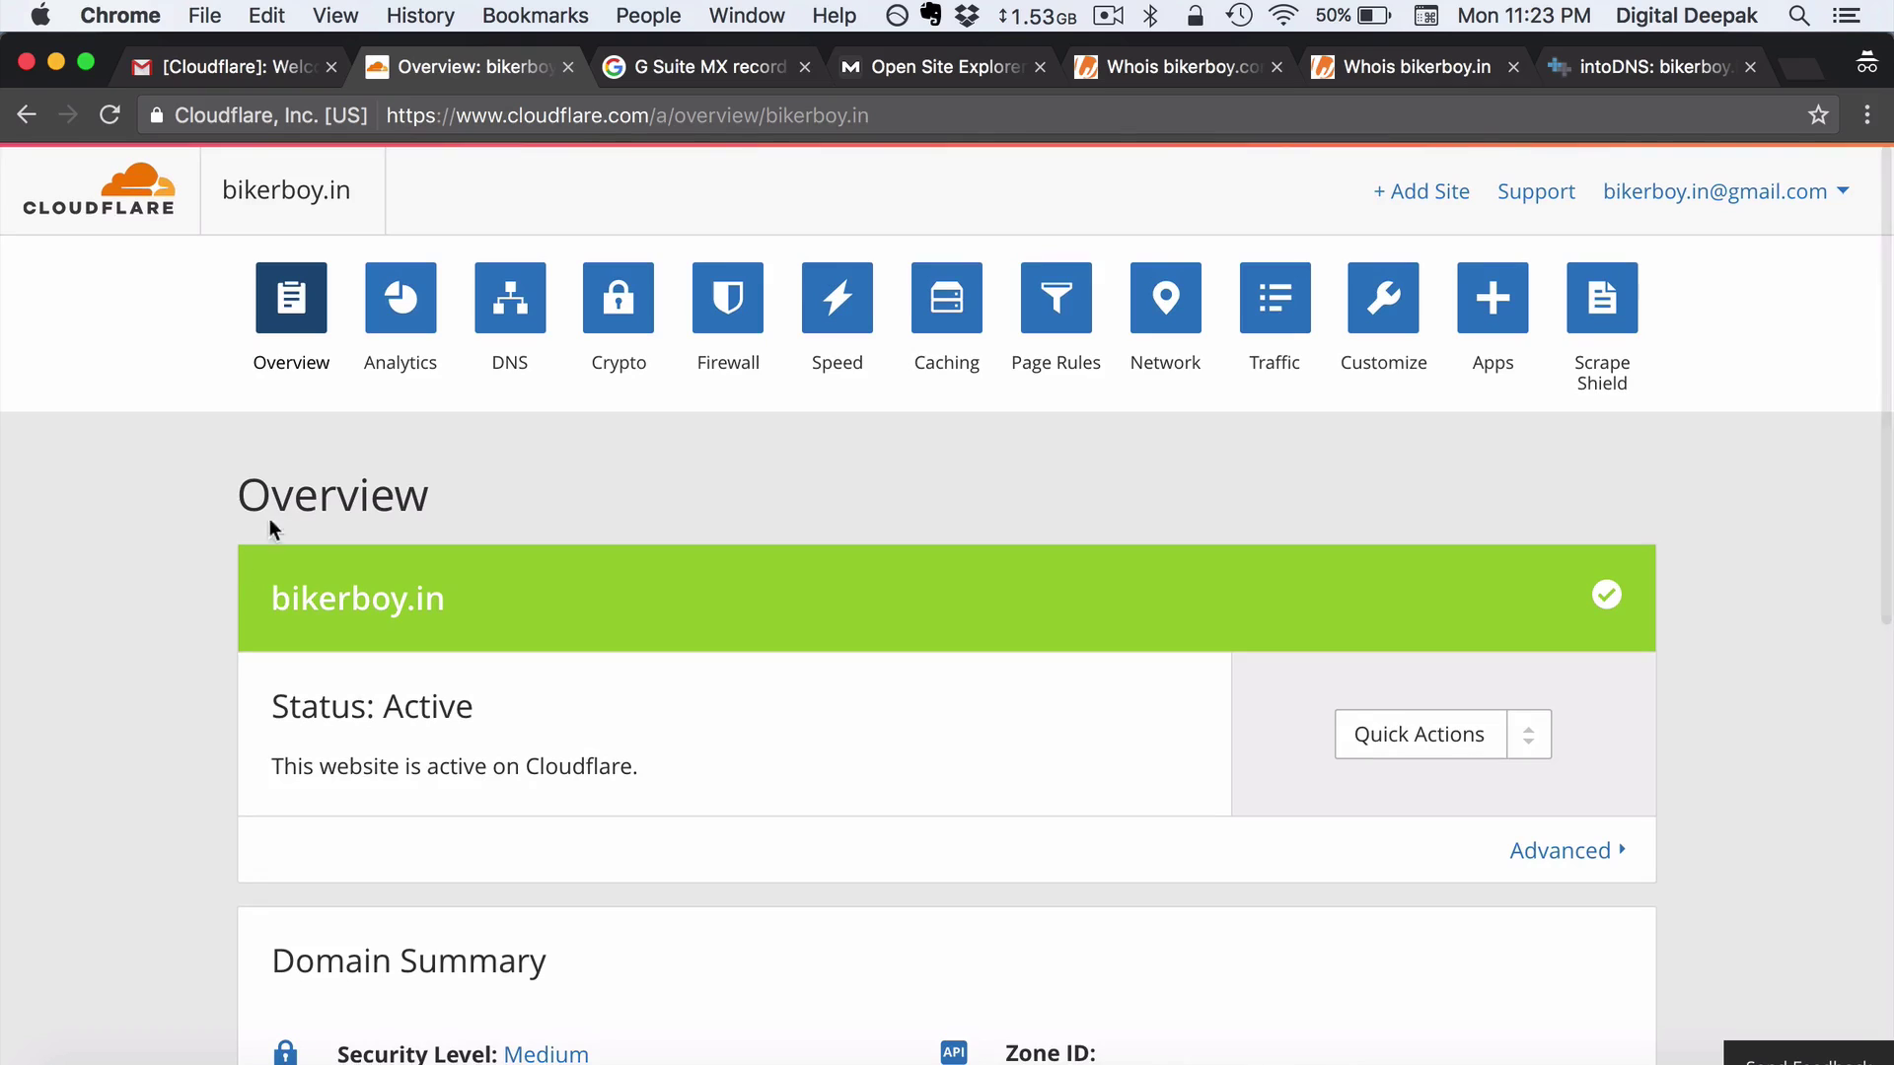
Open bikerboy.in's DNS page and review the three Google MX records
click(509, 326)
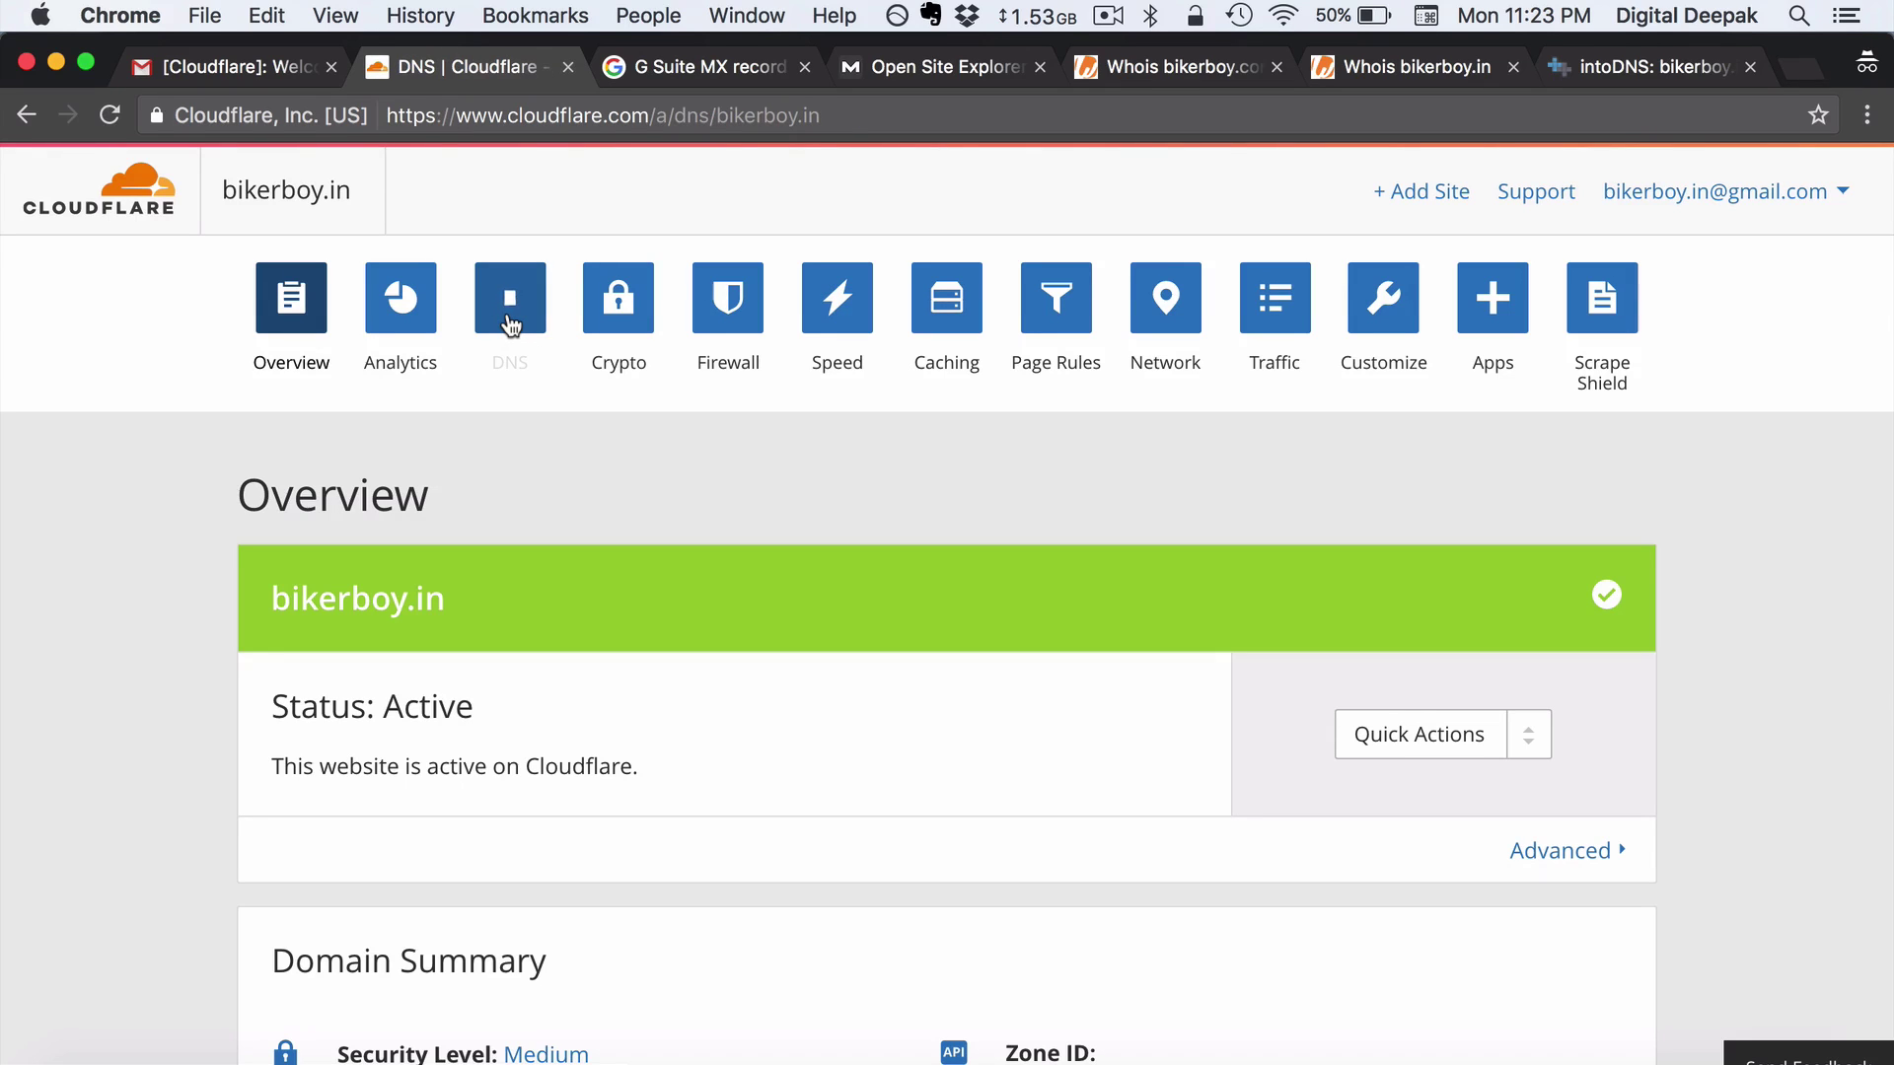
scroll(569, 529, down, 5)
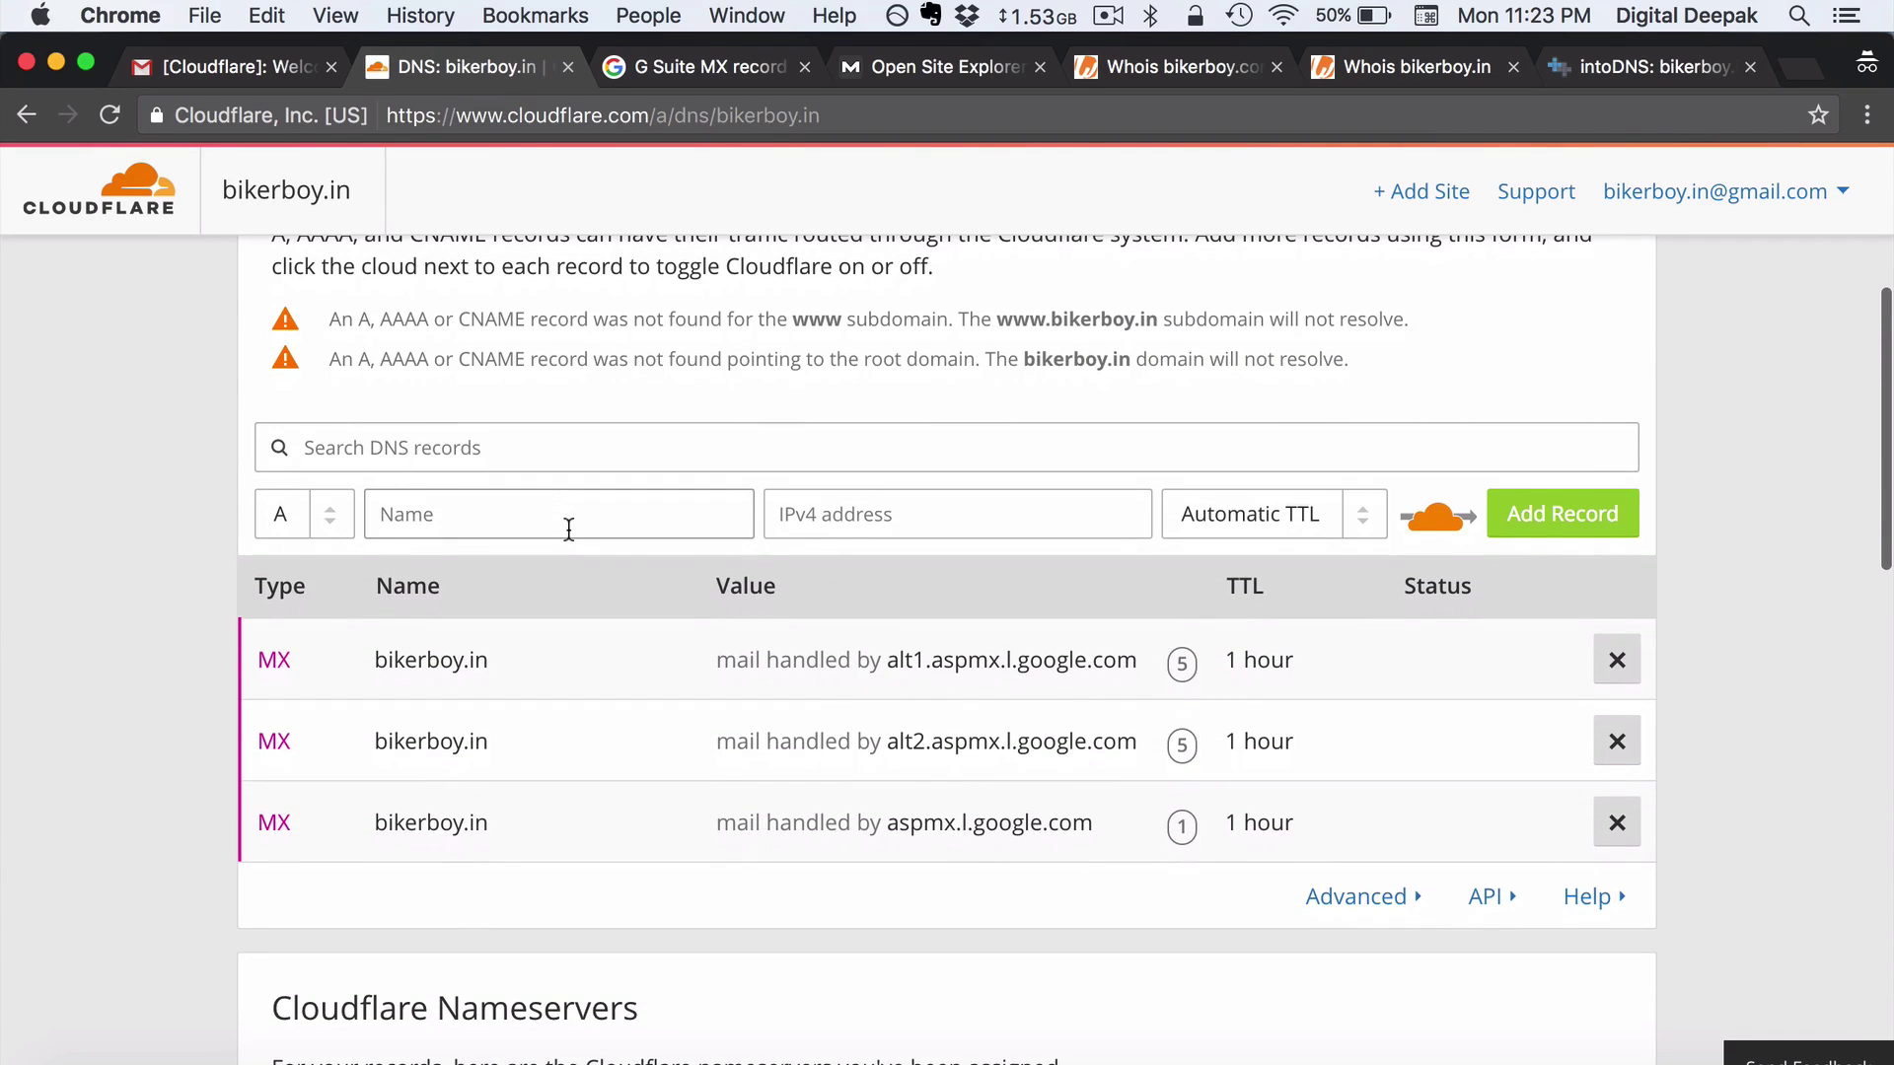
scroll(569, 530, up, 5)
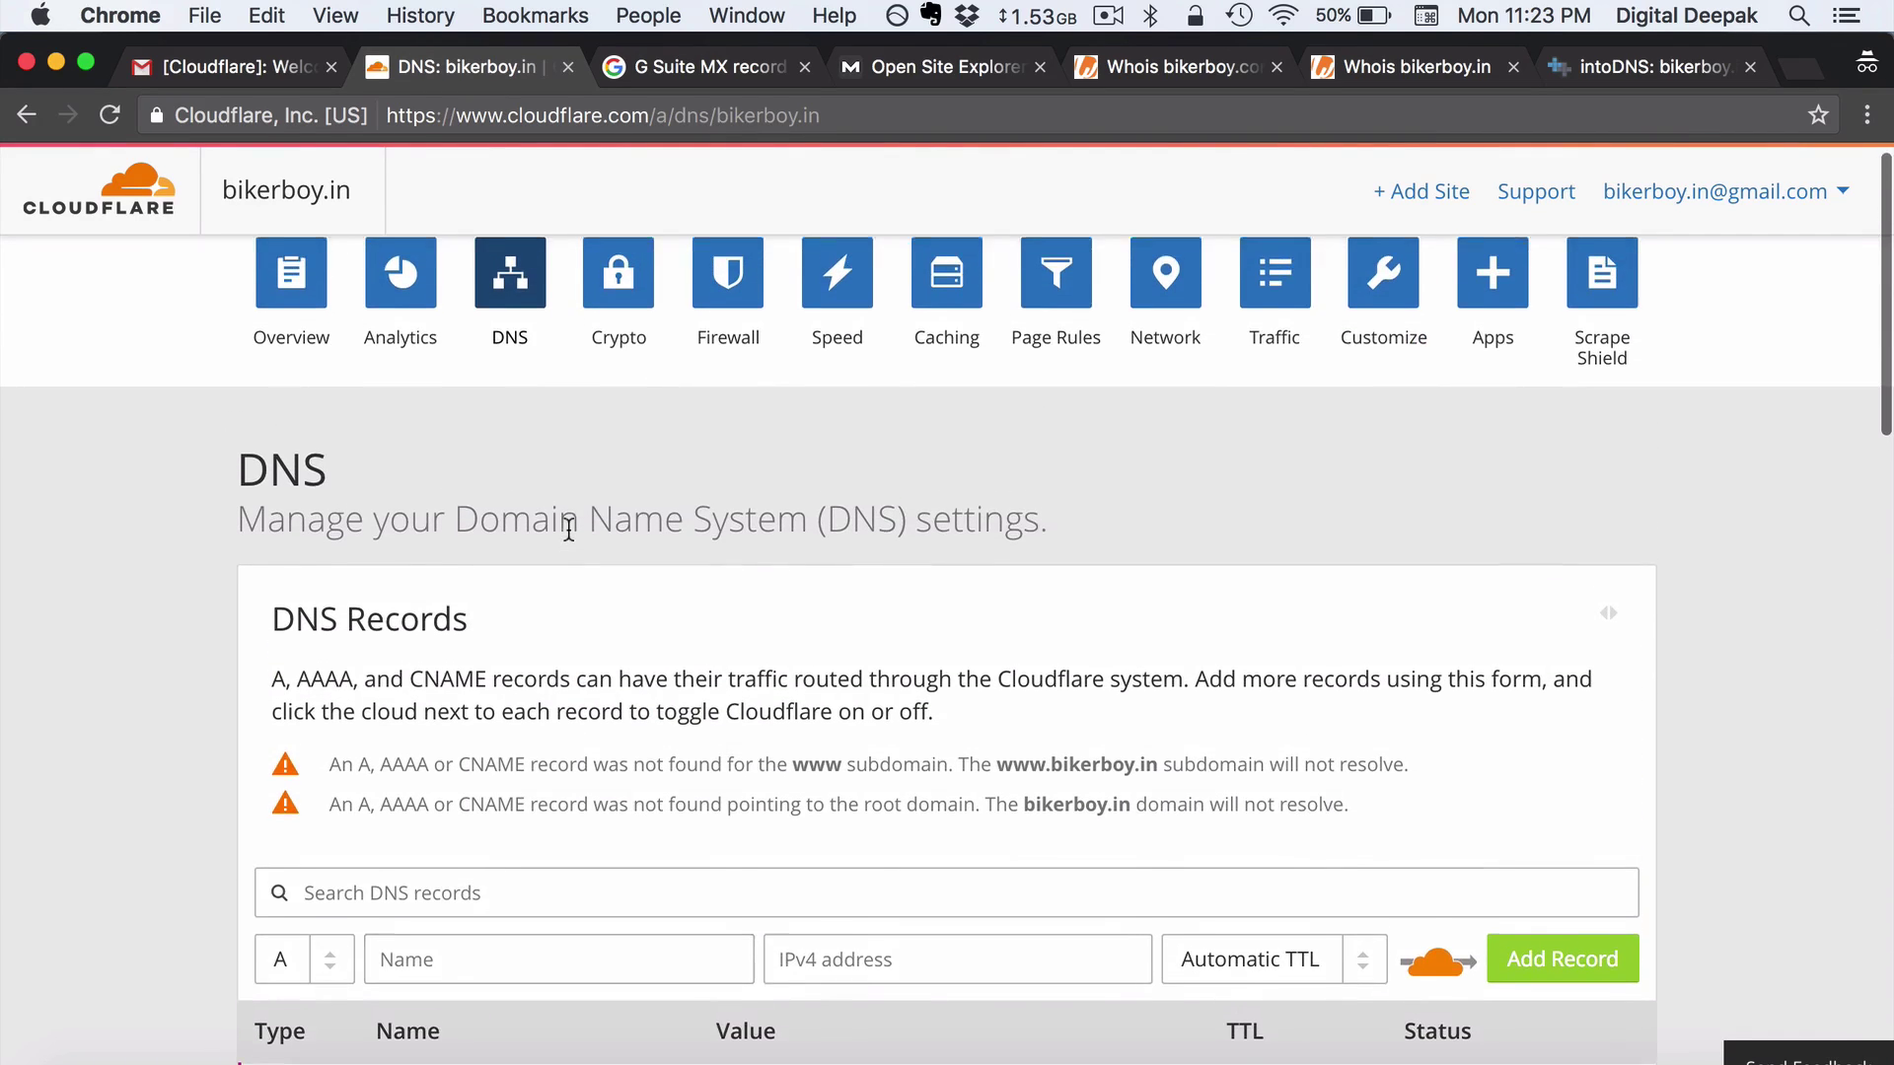
scroll(569, 529, up, 1)
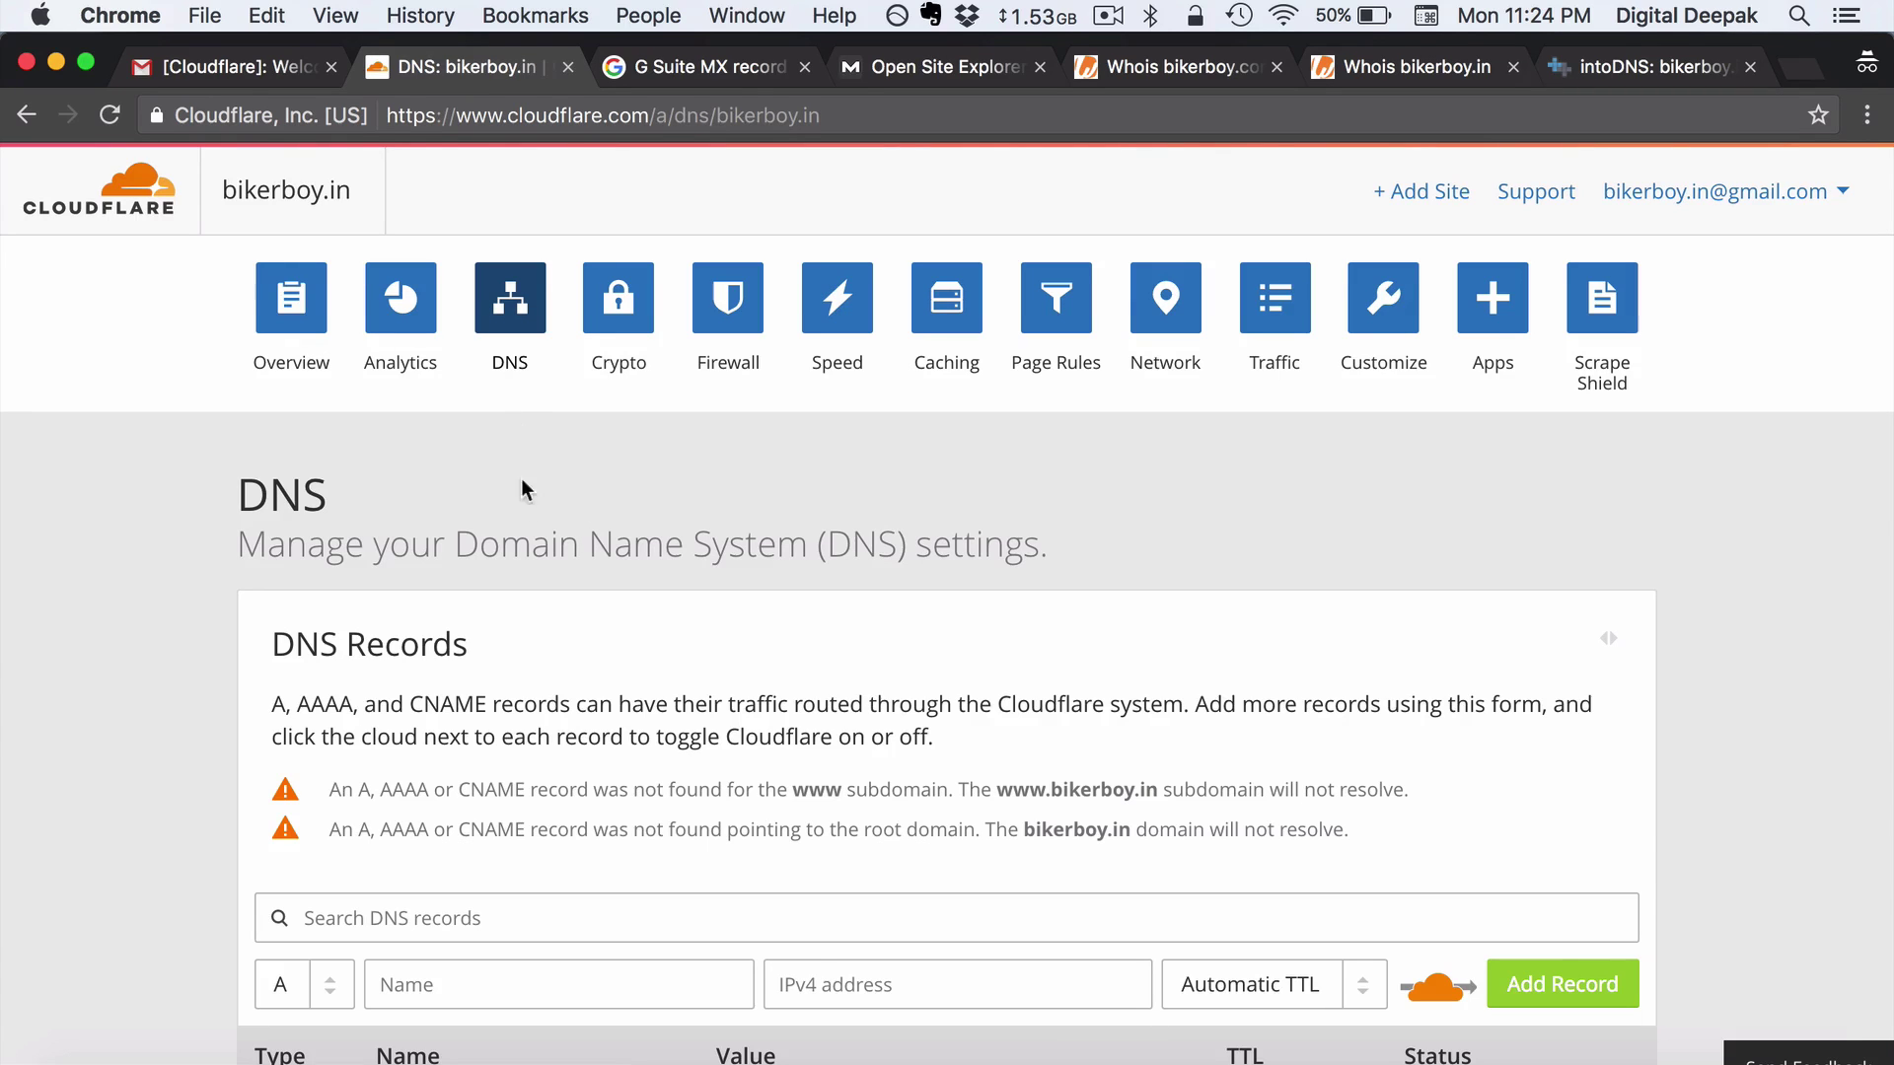
scroll(527, 501, down, 2)
scroll(537, 668, down, 5)
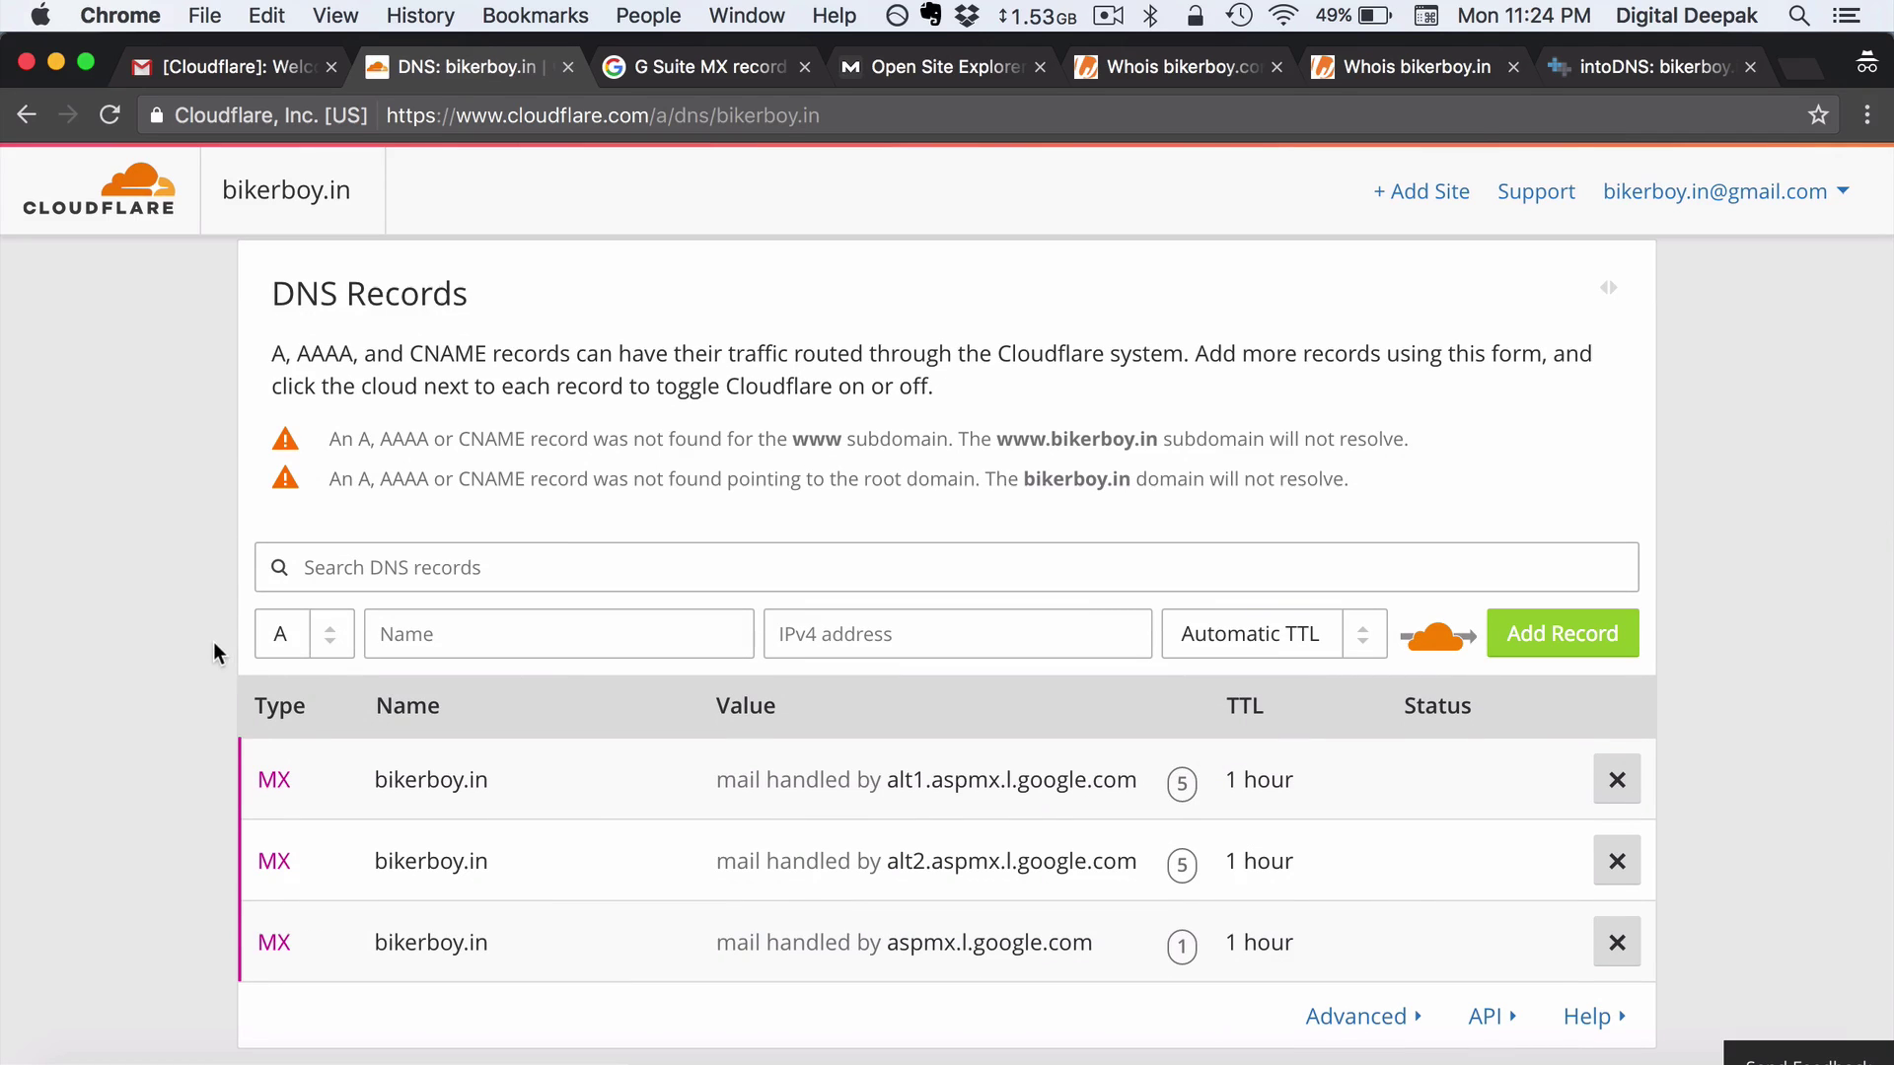
scroll(495, 417, up, 5)
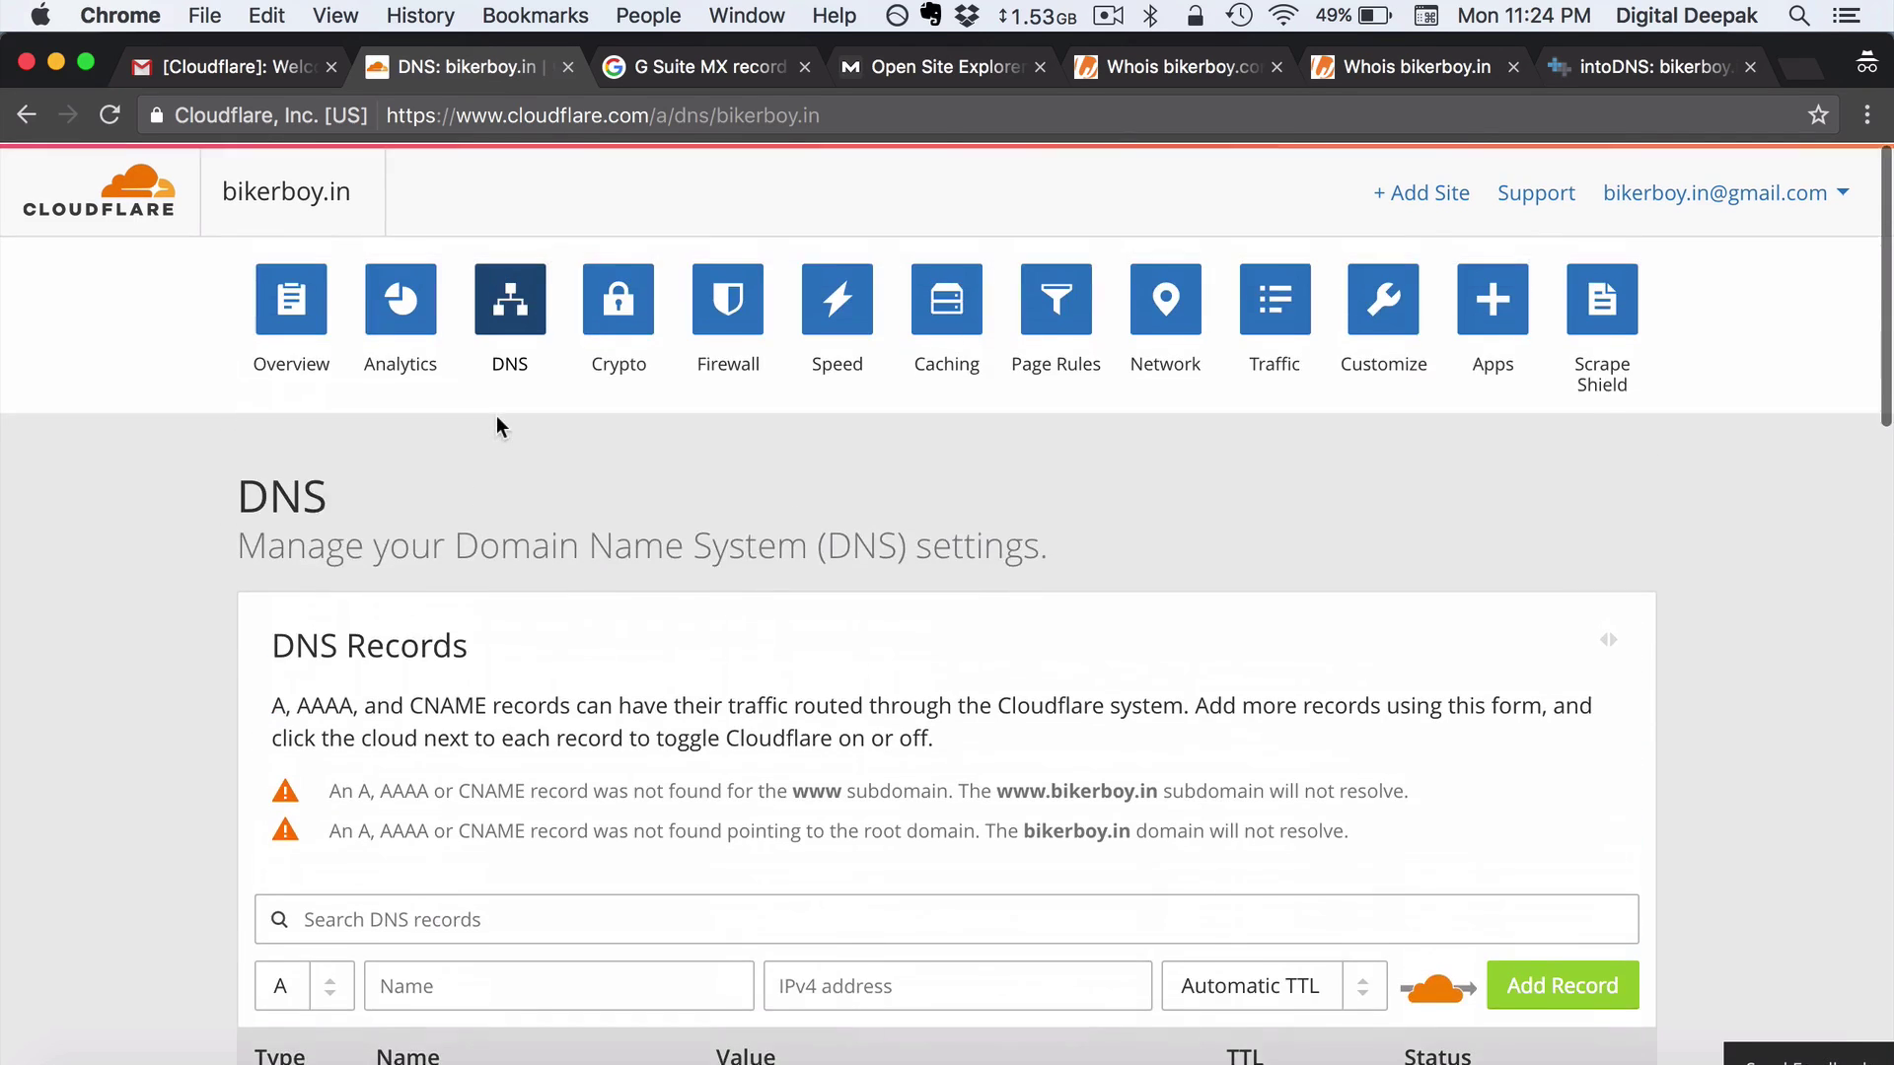